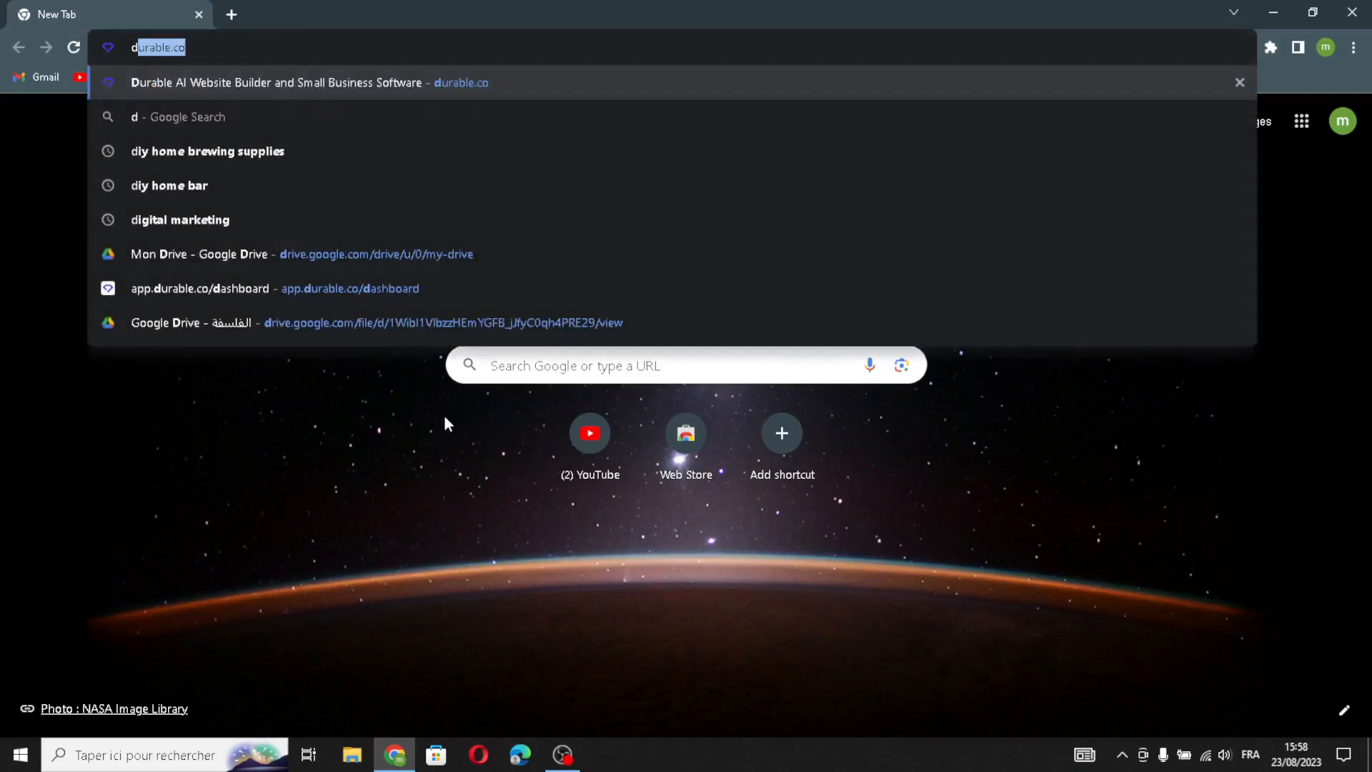
# Open durable.co, sign in to the account and start creating a new business.
pyautogui.press('Return')
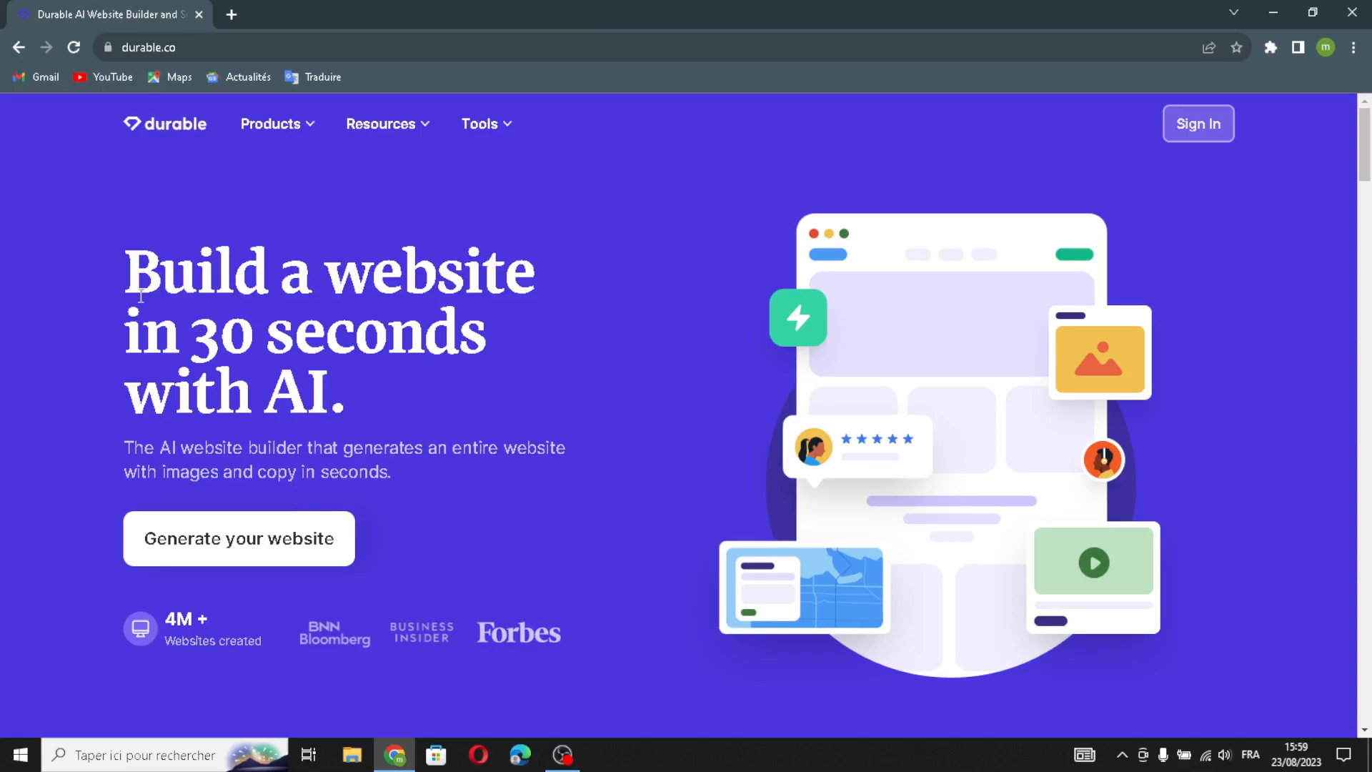
pyautogui.click(1200, 136)
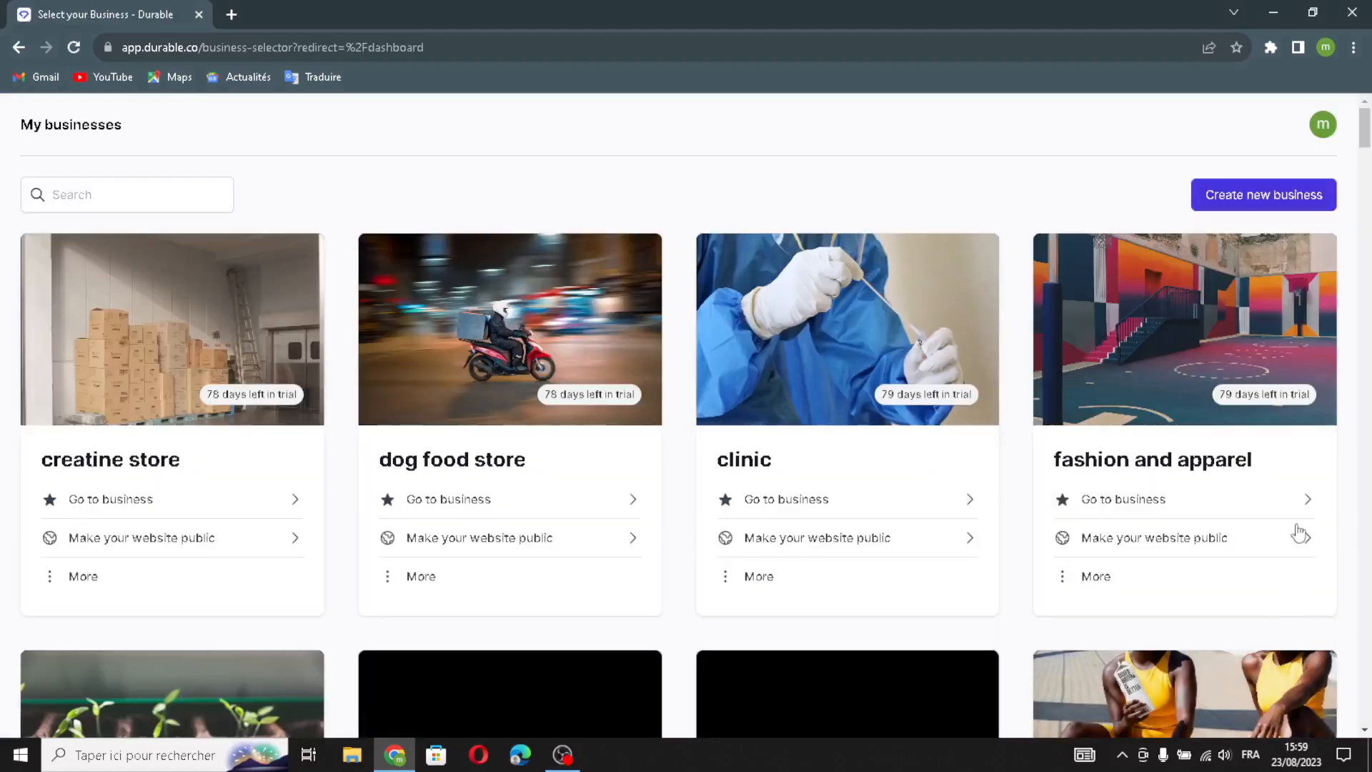
pyautogui.click(1227, 202)
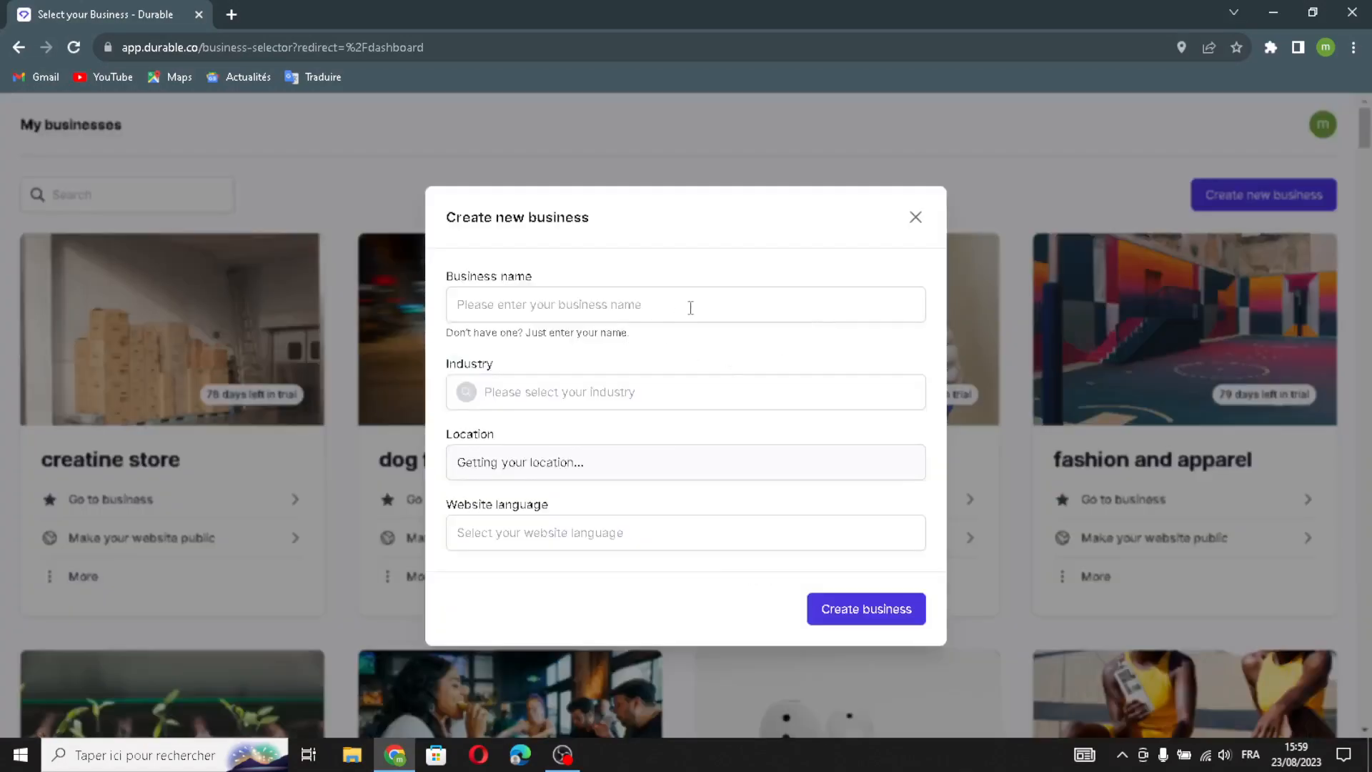
# Create the business with the name "RetroZone Arcade" and the industry "retro arcade and gaming lounges".
pyautogui.click(691, 308)
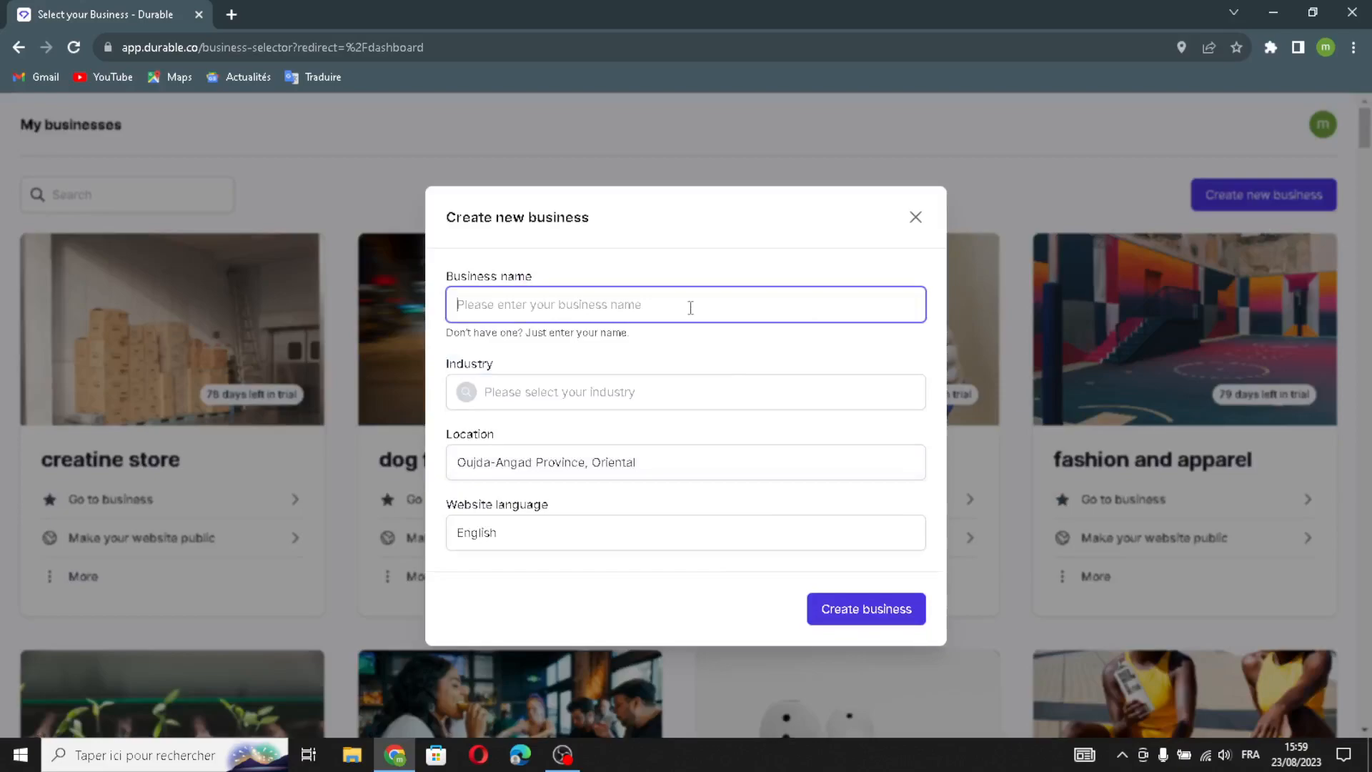
pyautogui.write('RetroZone Arcade')
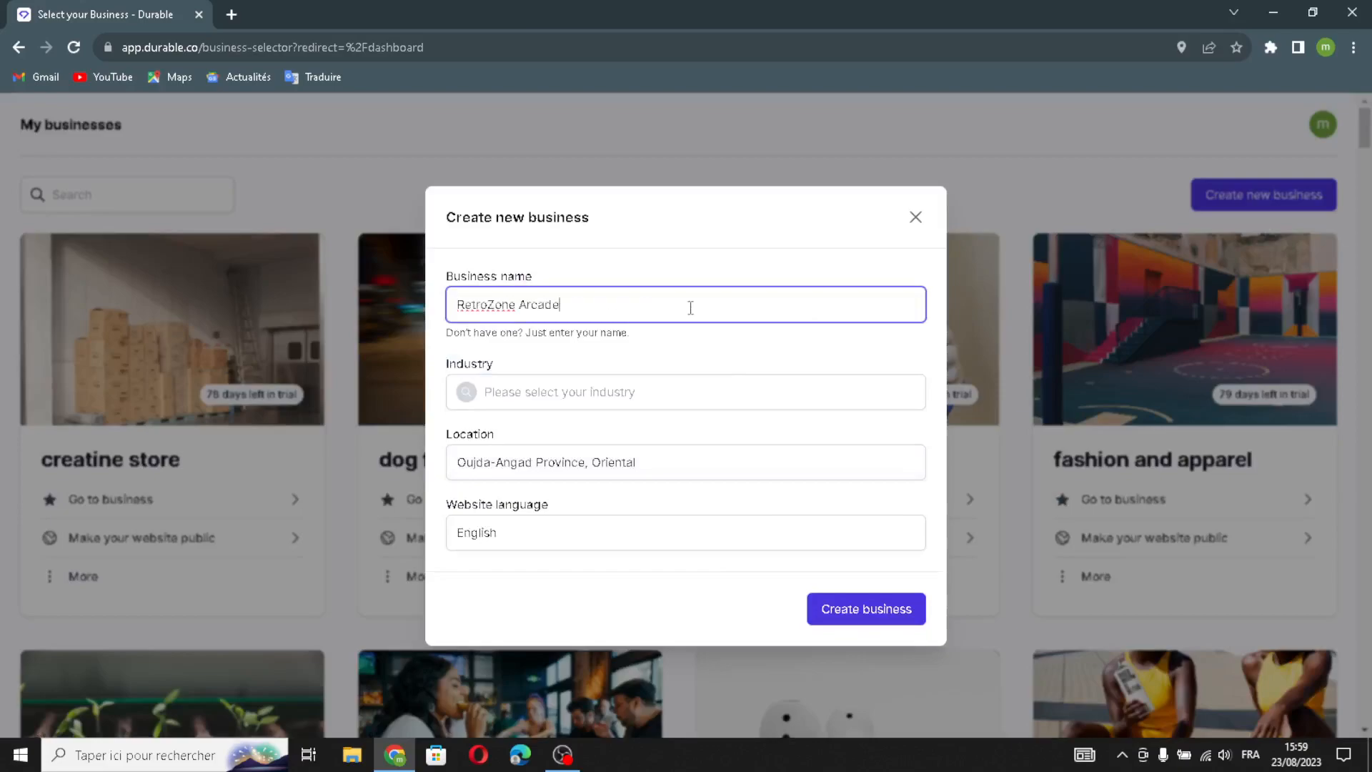
pyautogui.click(619, 386)
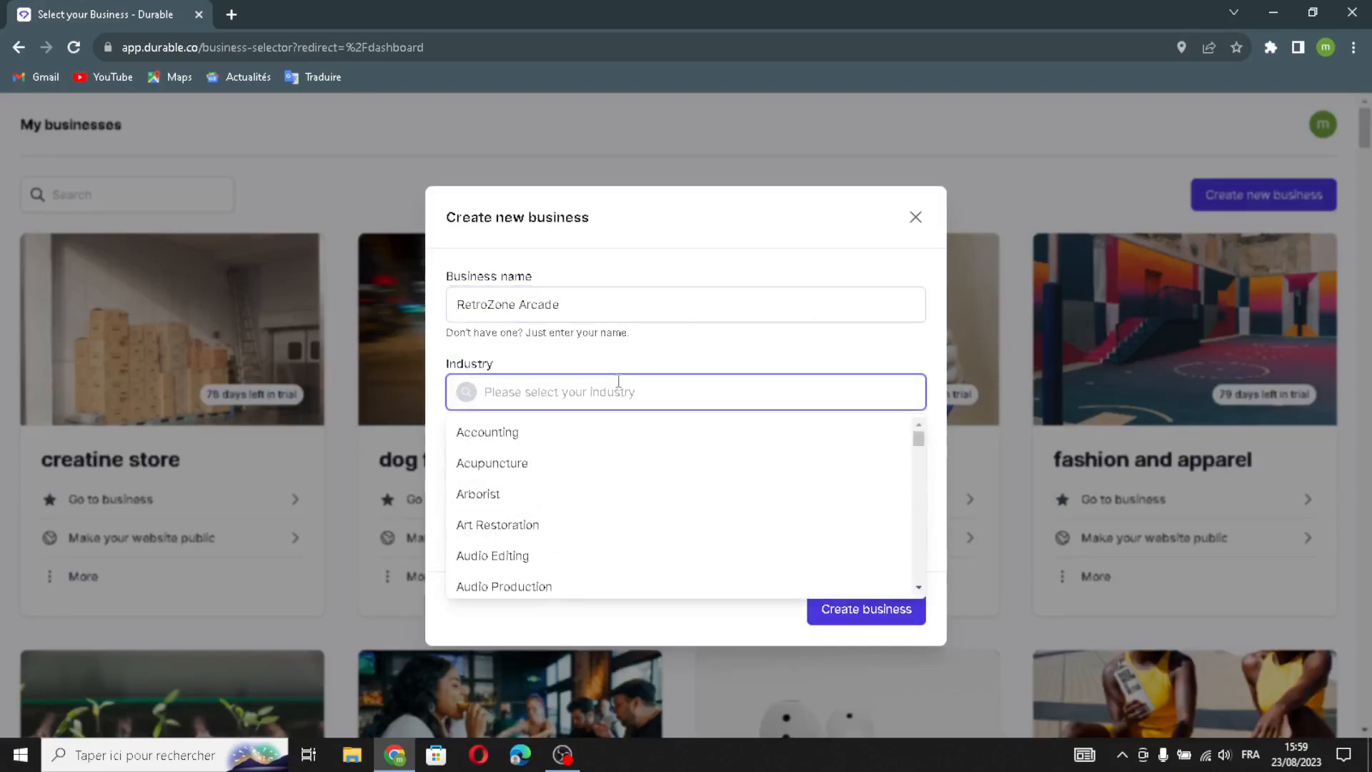
pyautogui.write('r')
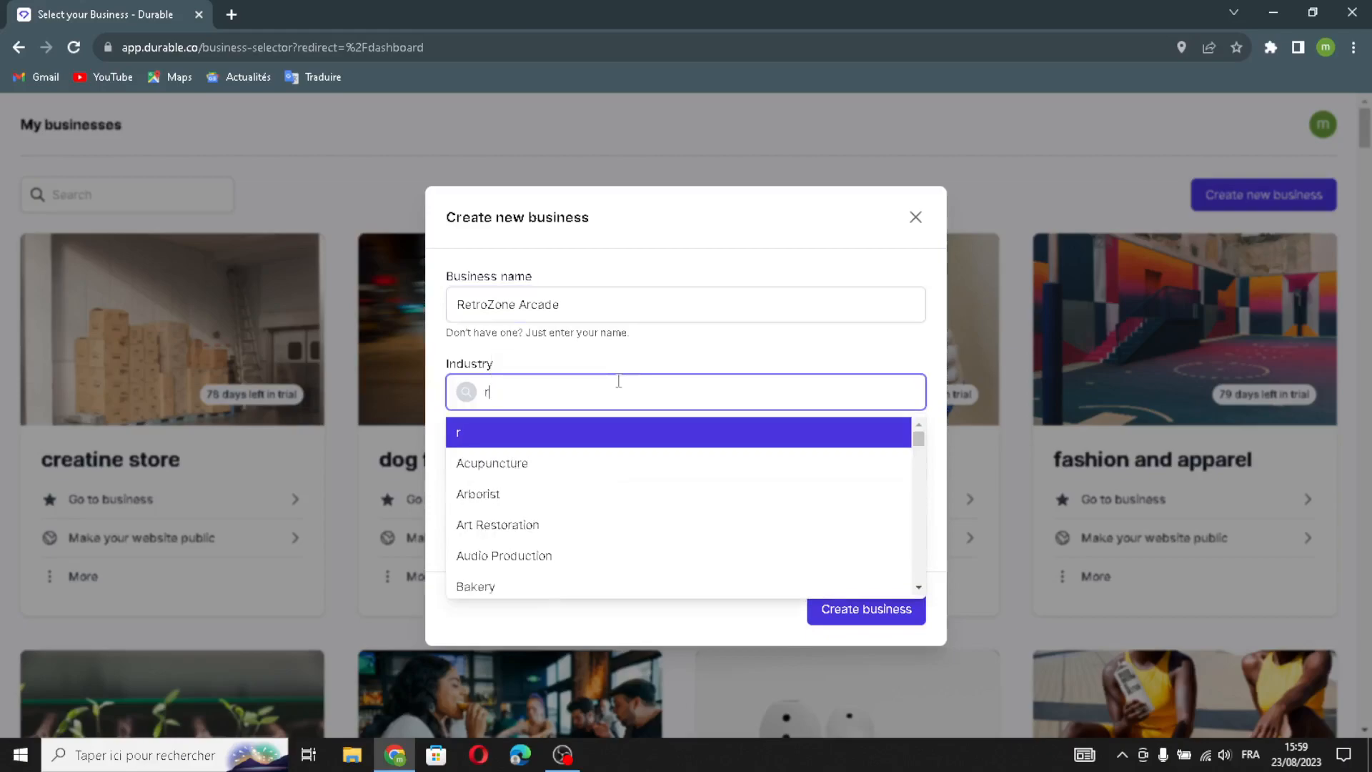
pyautogui.write('etr')
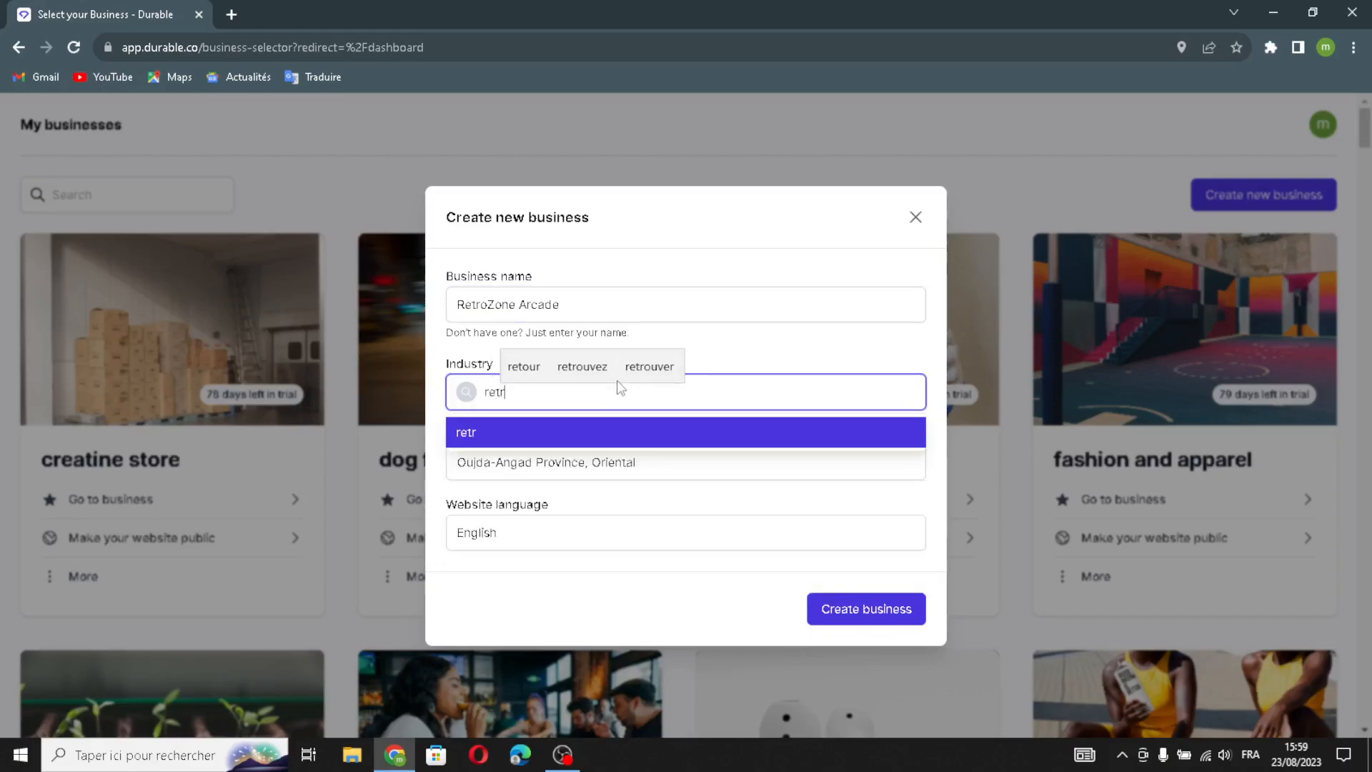
pyautogui.write('o arcad')
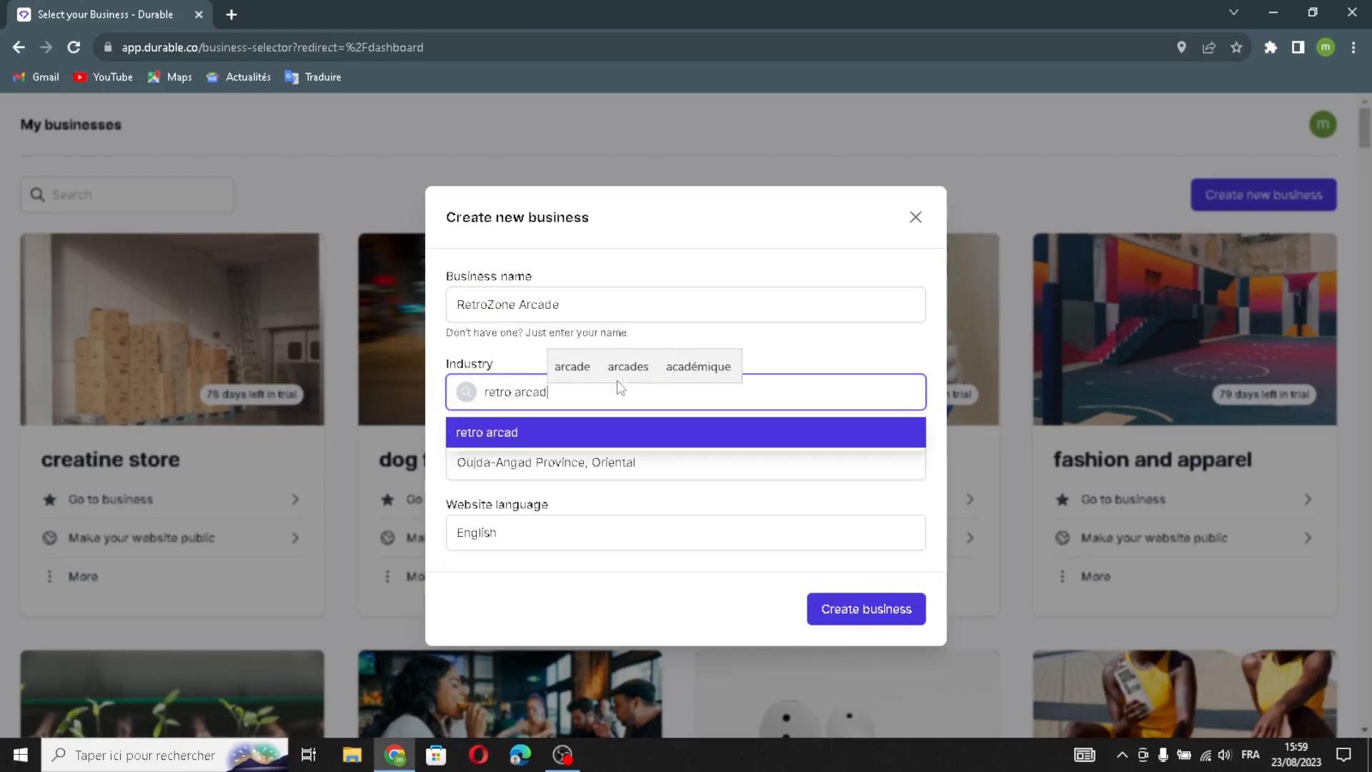
pyautogui.write('e and ga')
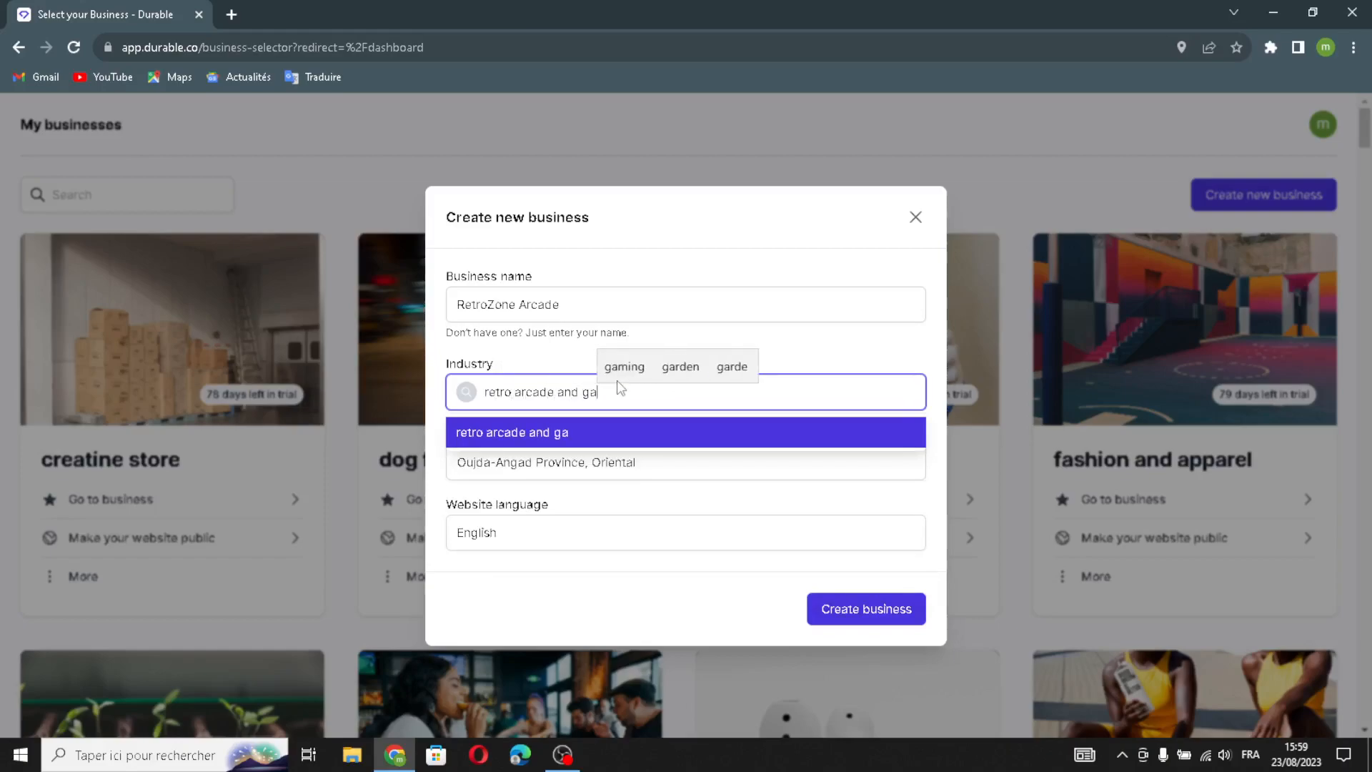
pyautogui.write('ming l')
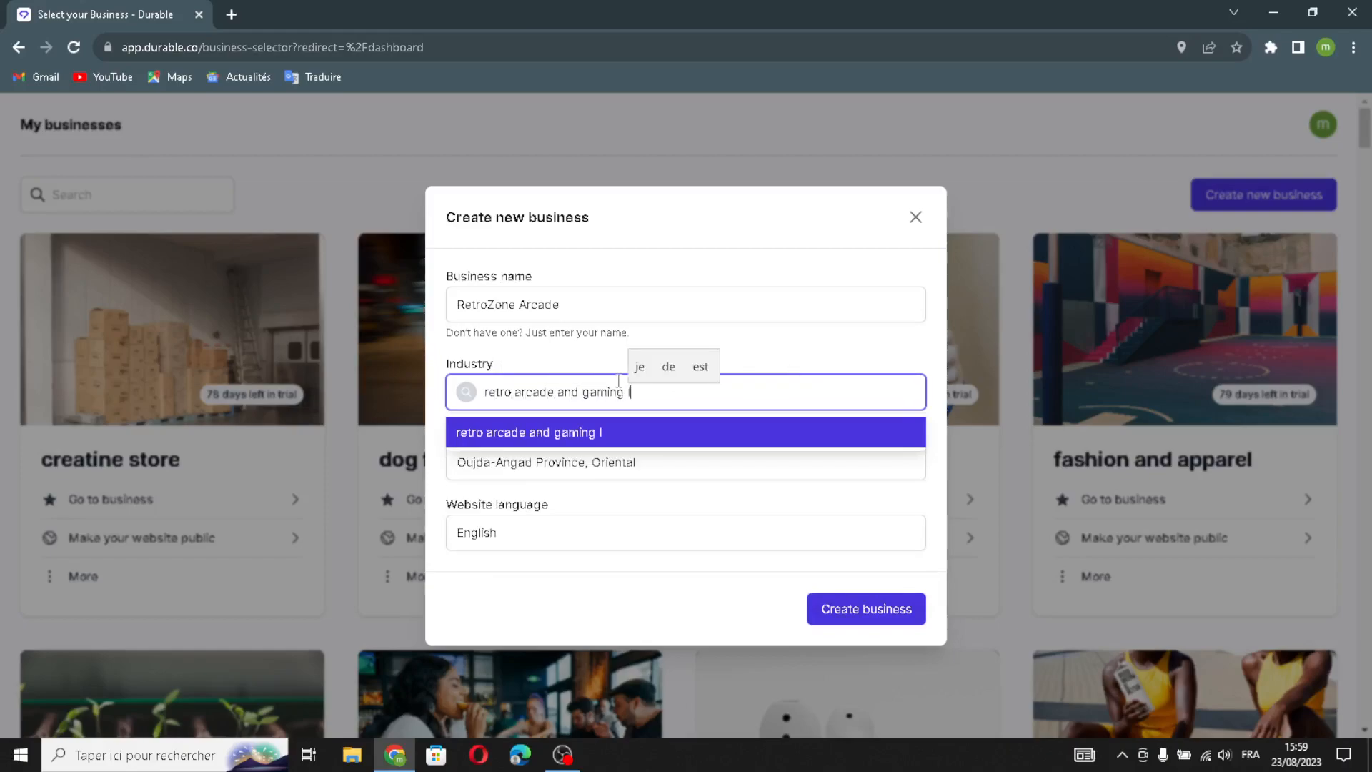
pyautogui.write('ounges')
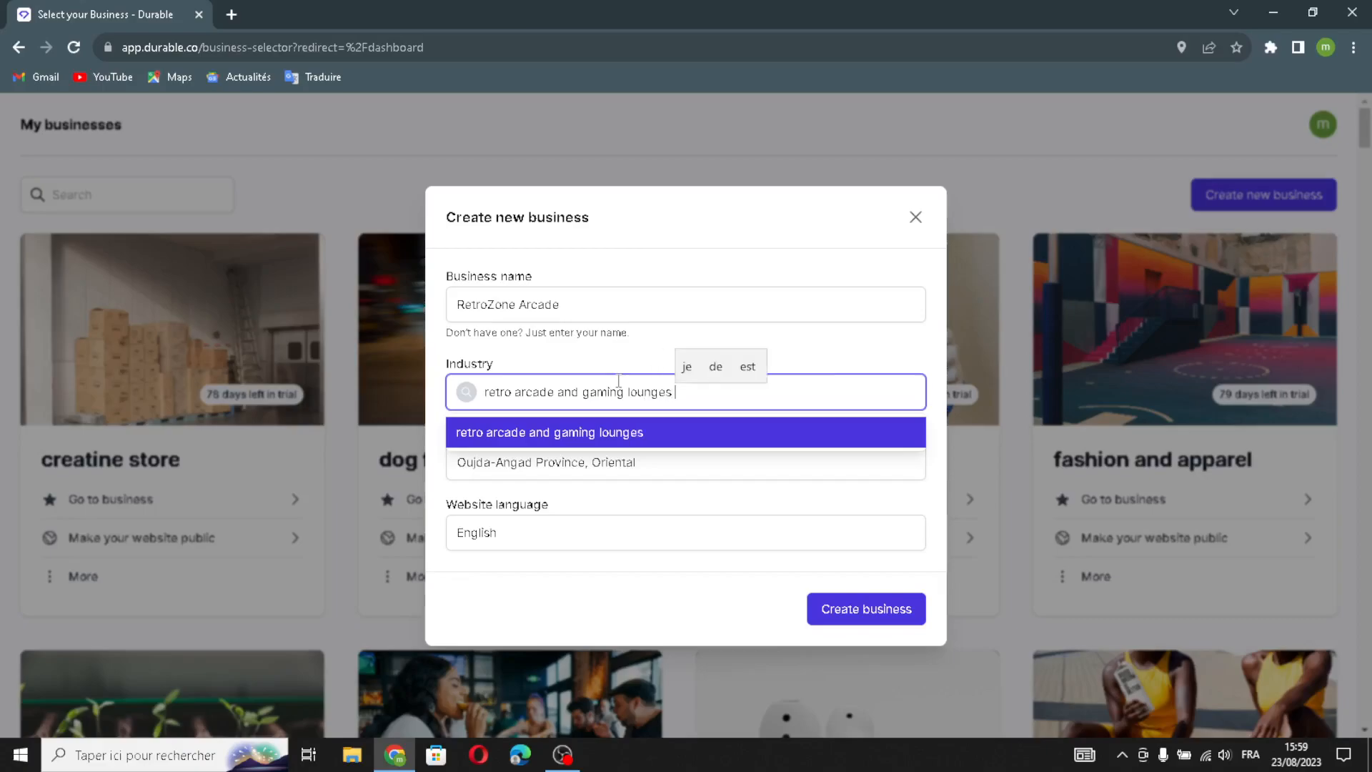
pyautogui.click(585, 511)
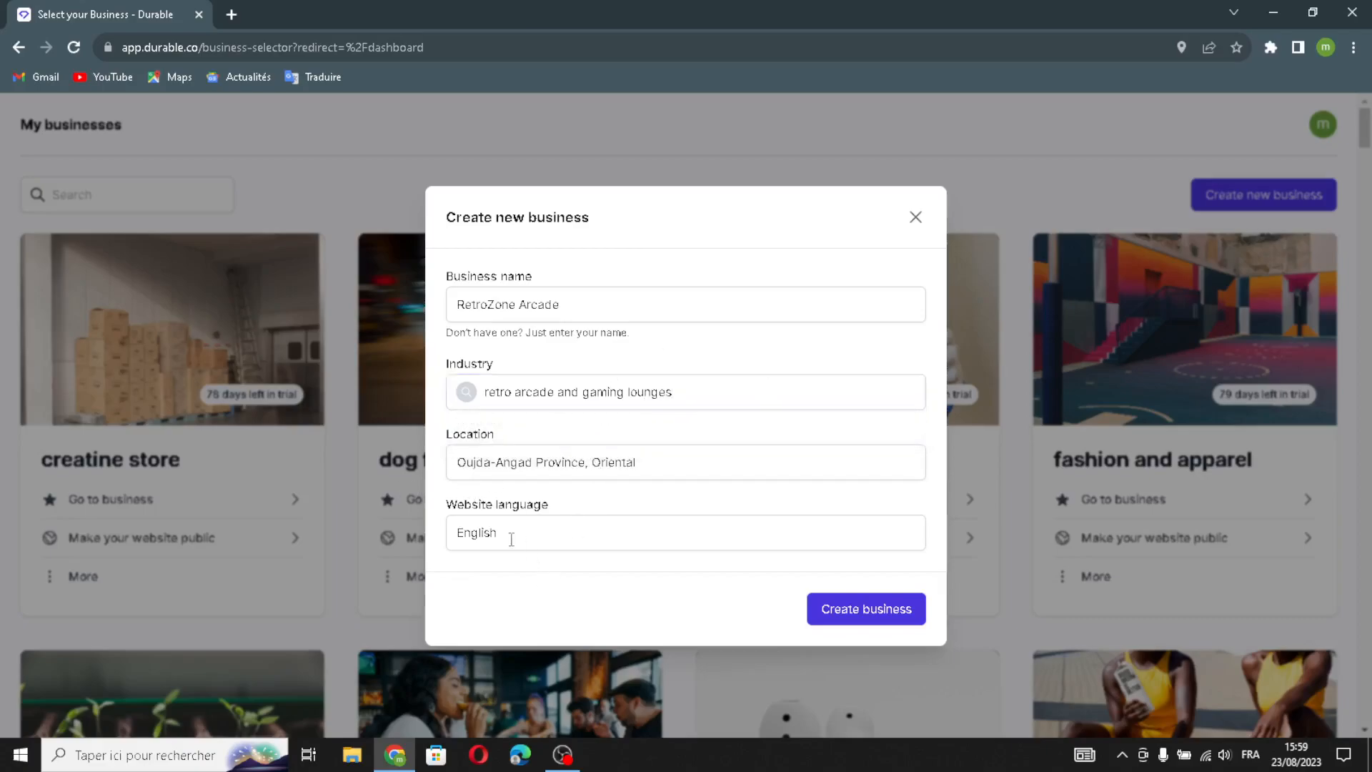
pyautogui.click(813, 616)
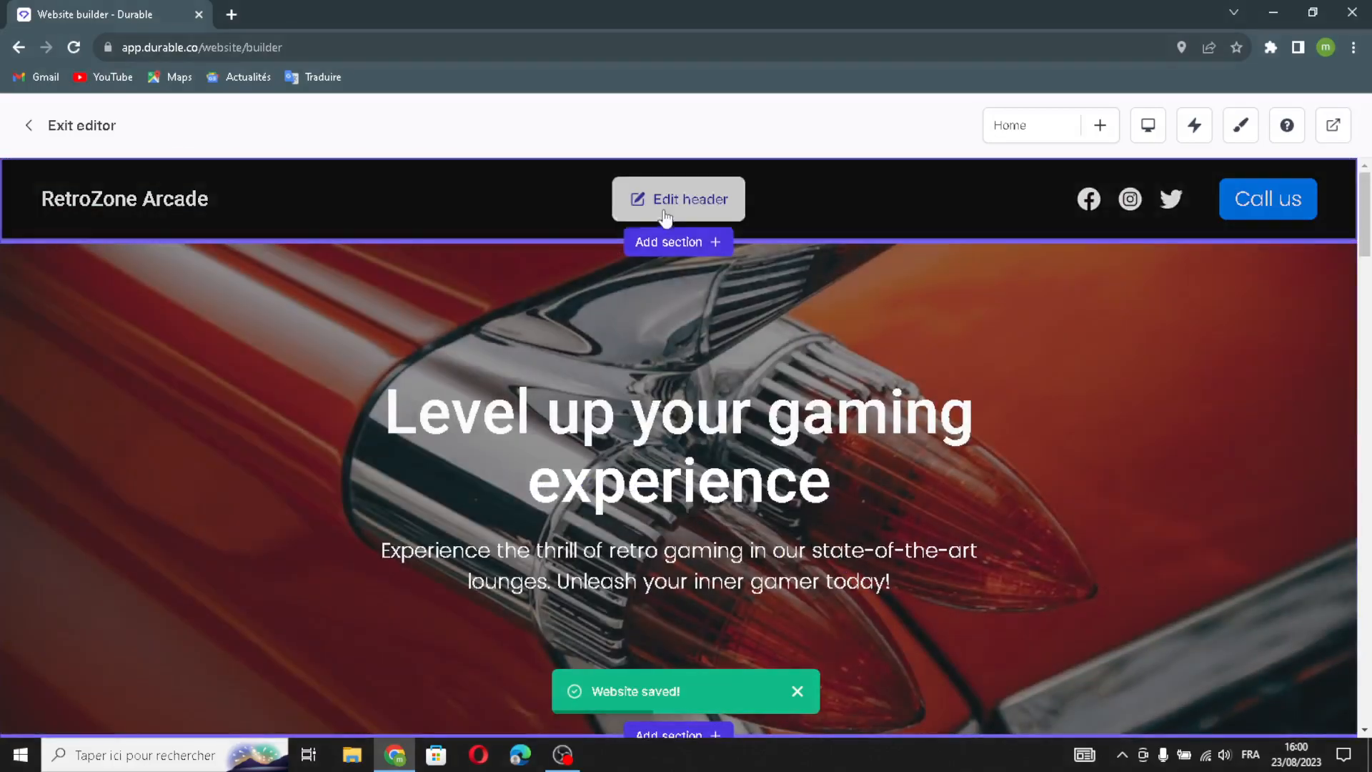
# Open the website header for editing and enable the logo option that replaces the company name.
pyautogui.click(666, 205)
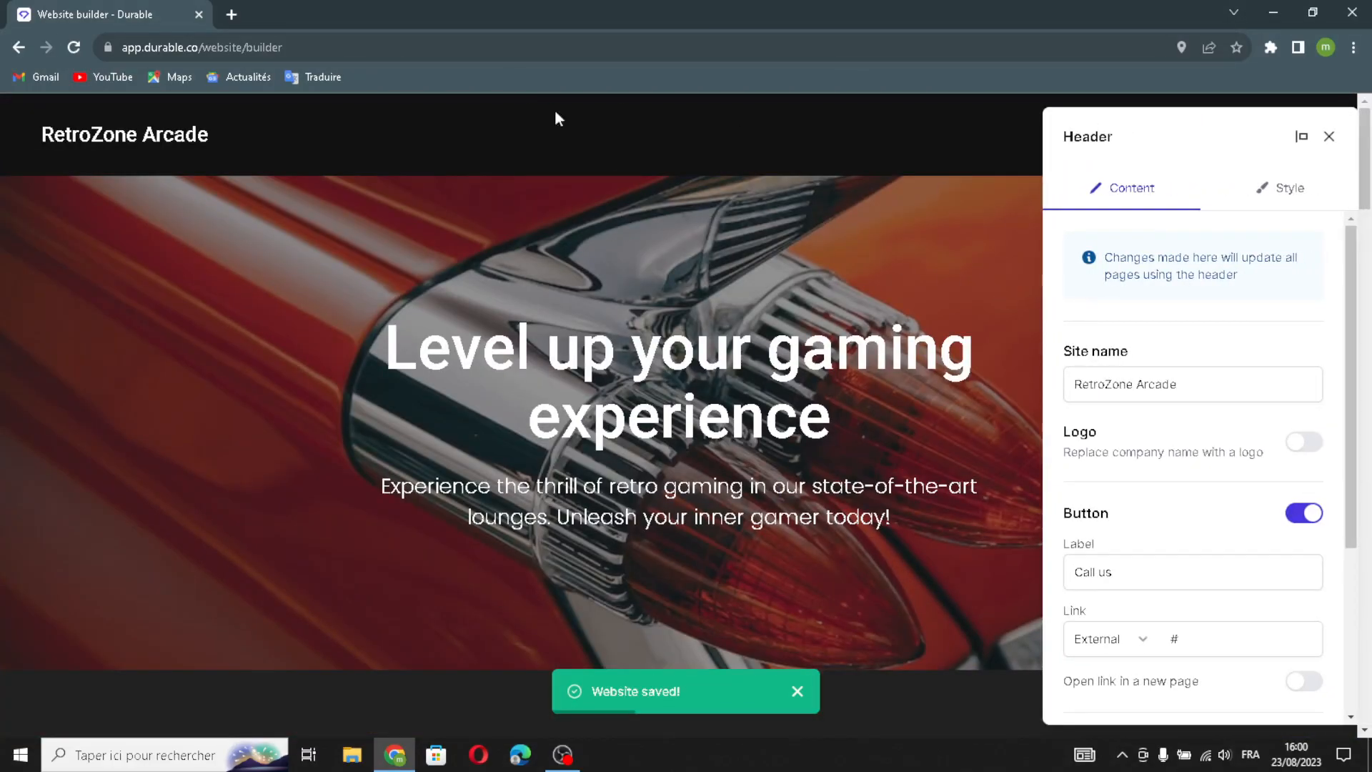
pyautogui.moveTo(1187, 393); pyautogui.dragTo(1084, 393)
pyautogui.click(1195, 394)
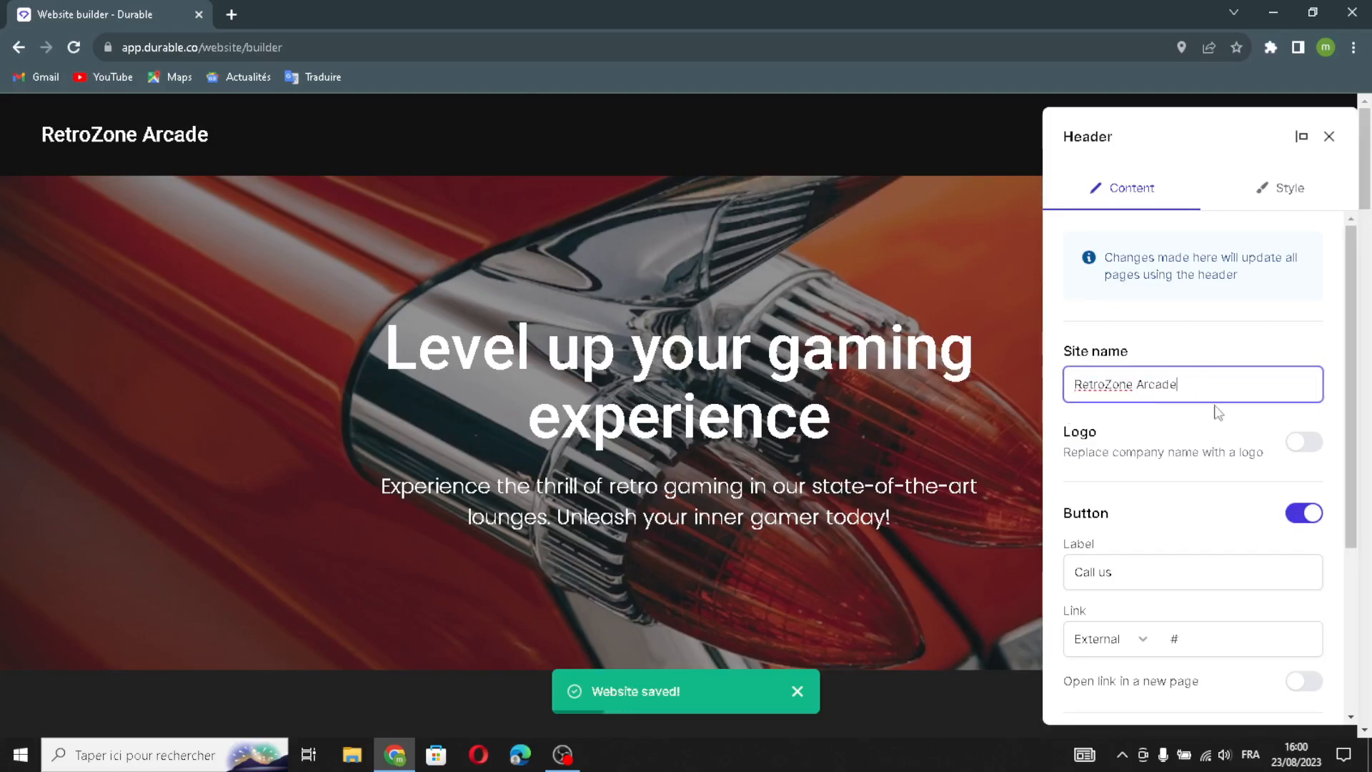
pyautogui.click(1302, 443)
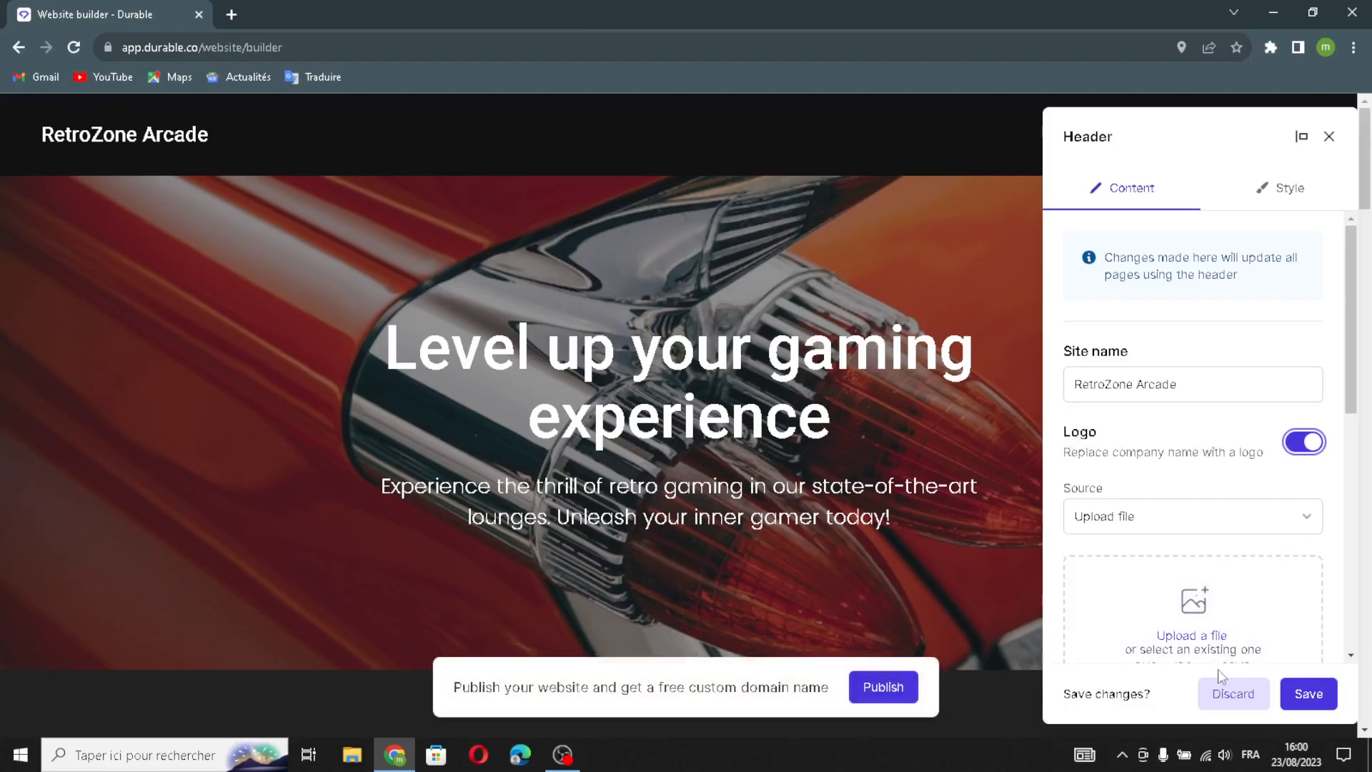
# Examine the header's logo upload, button label, button link and social link settings.
pyautogui.scroll(-3, 1165, 618)
pyautogui.click(1141, 566)
pyautogui.click(1231, 632)
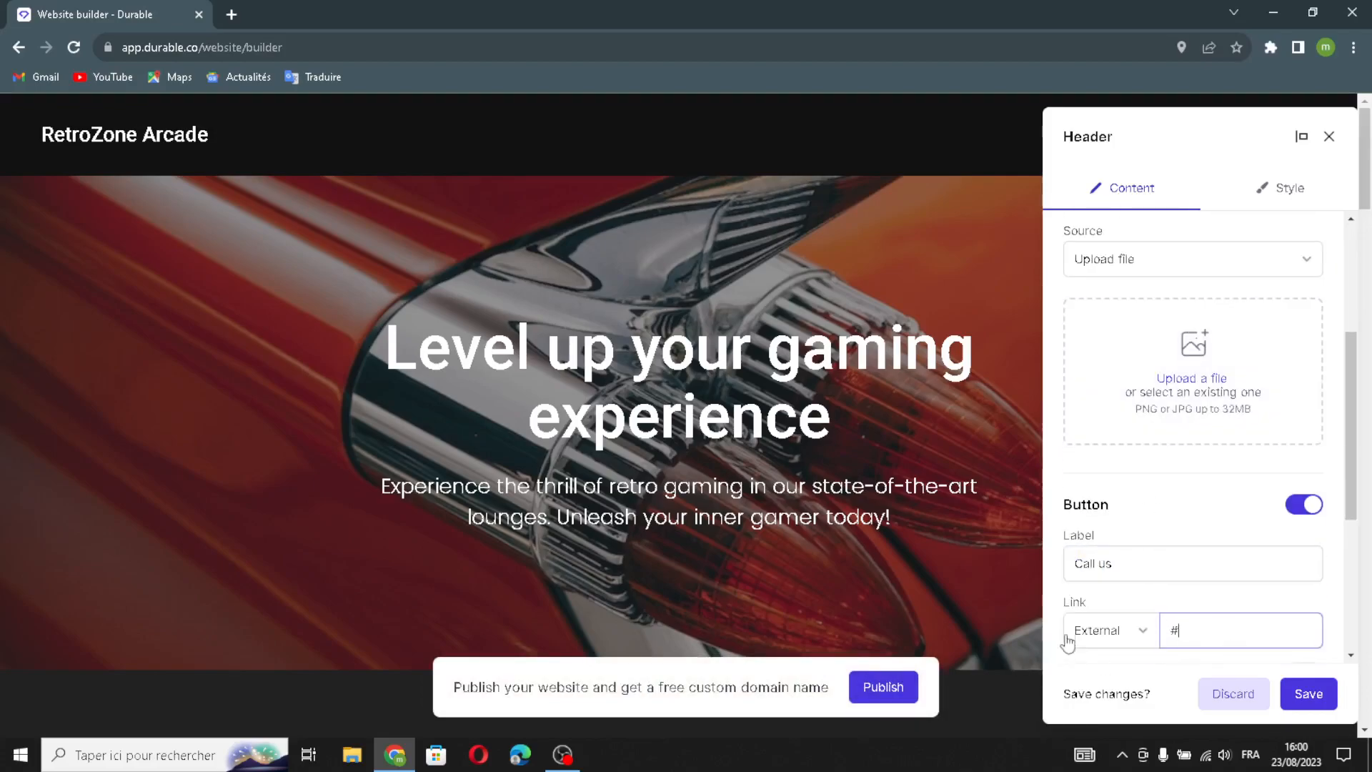
pyautogui.scroll(-2, 1199, 622)
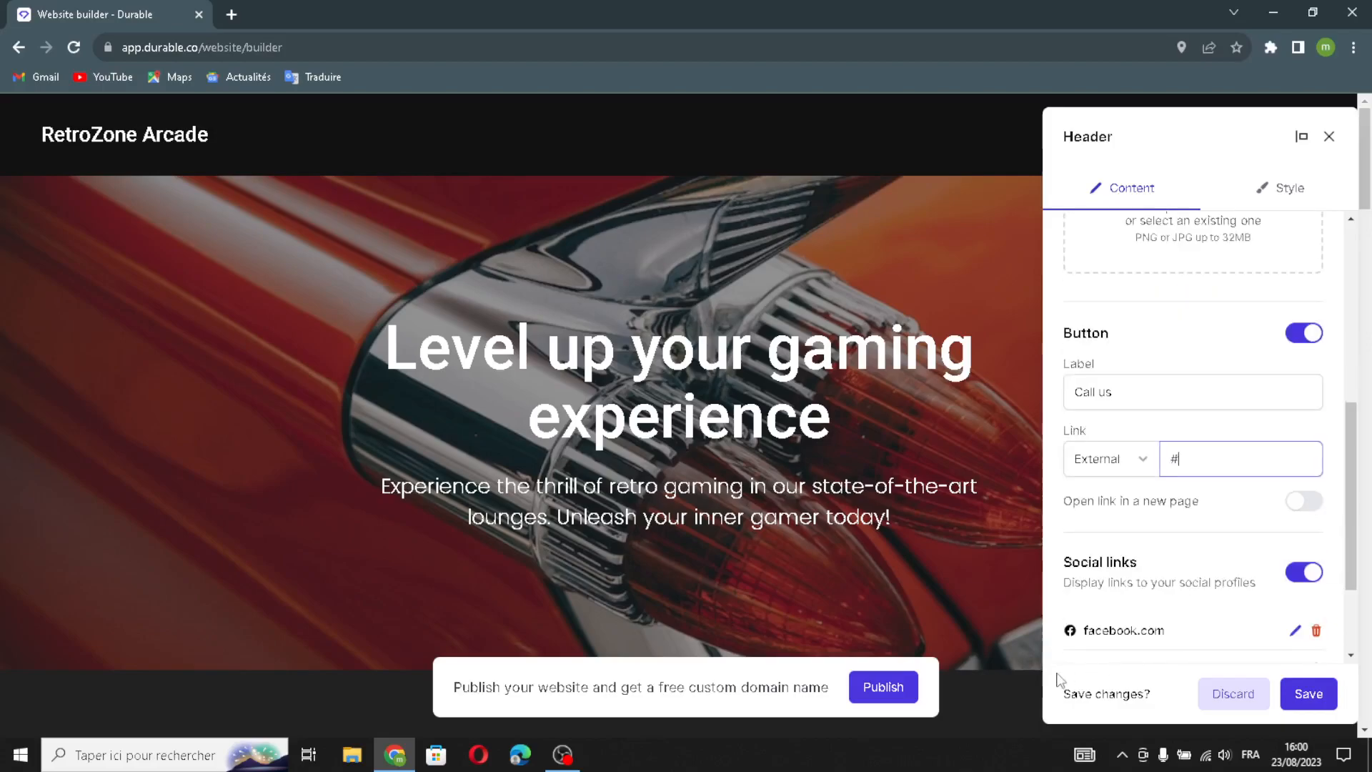
pyautogui.scroll(-1, 1081, 603)
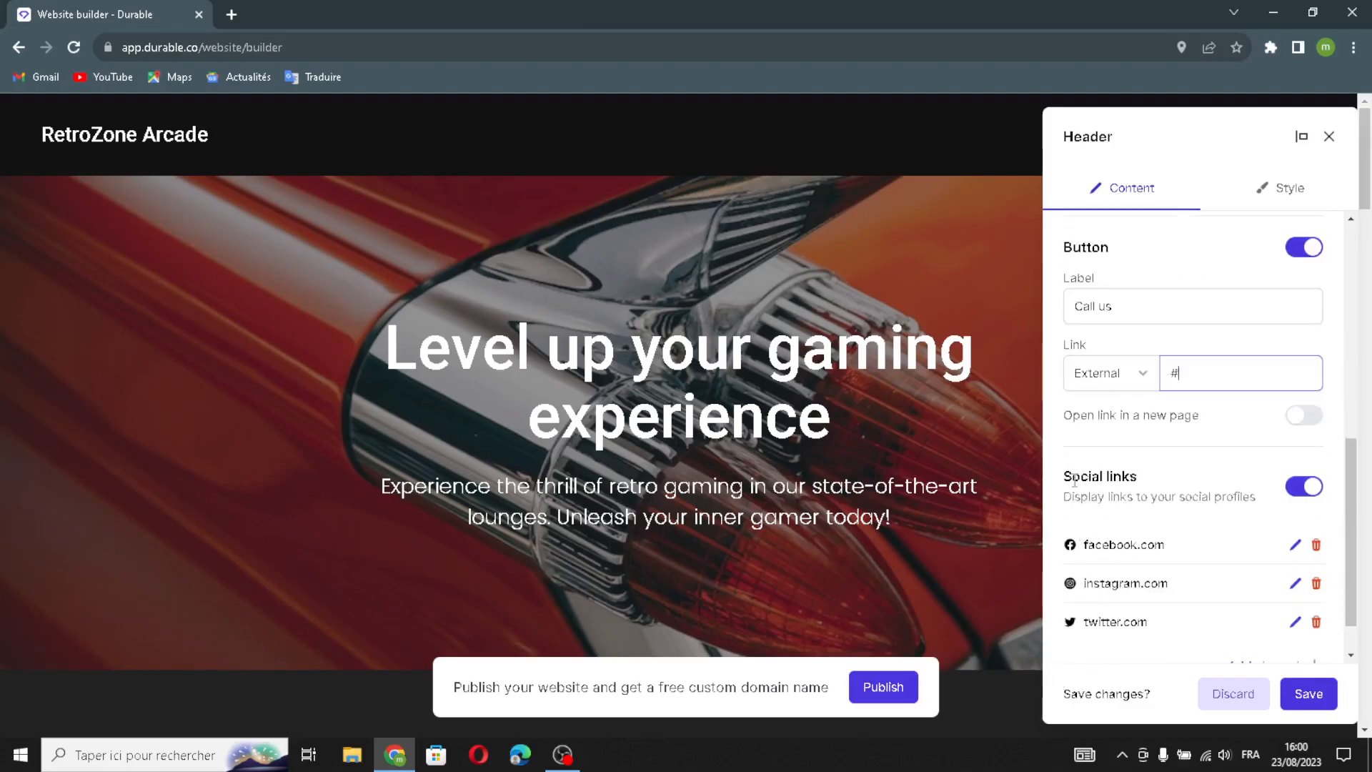
pyautogui.scroll(-1, 1143, 586)
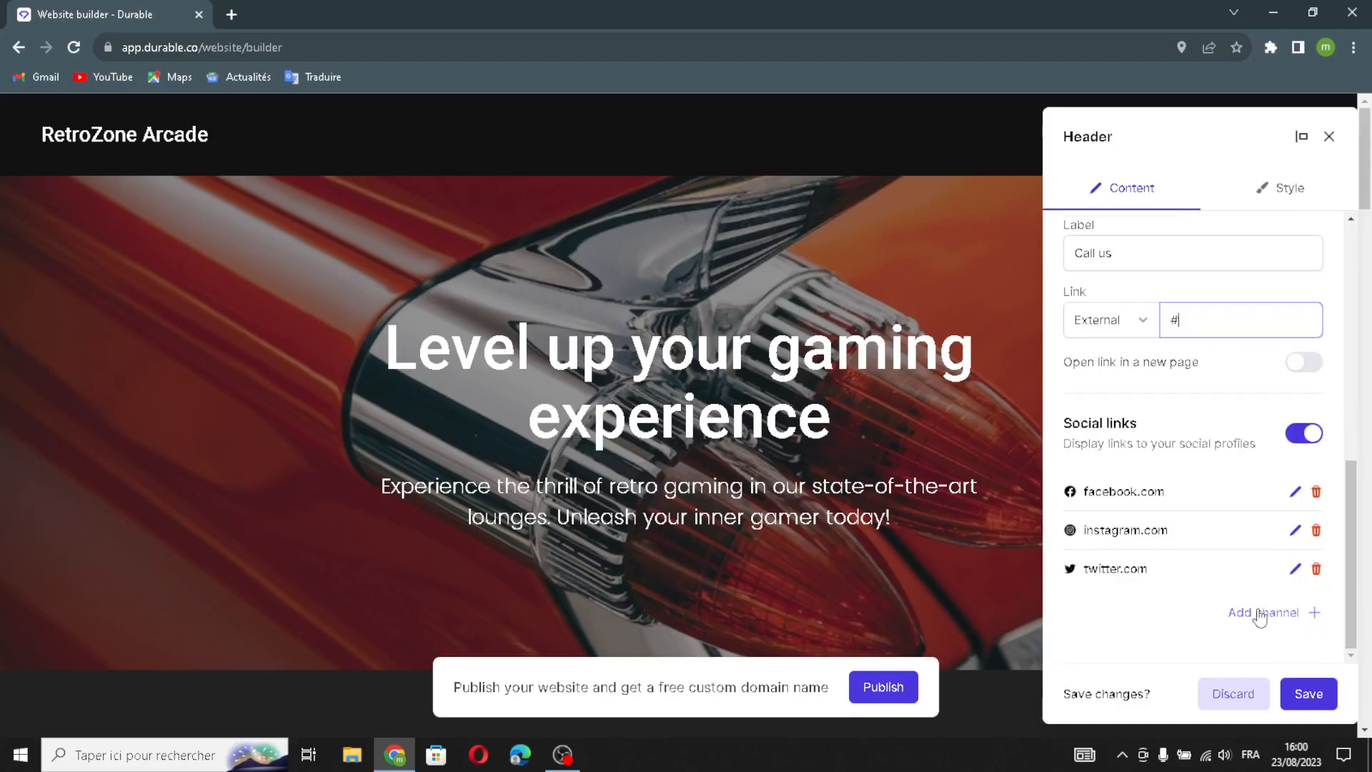
pyautogui.click(1262, 612)
pyautogui.click(712, 391)
pyautogui.click(588, 428)
pyautogui.click(685, 471)
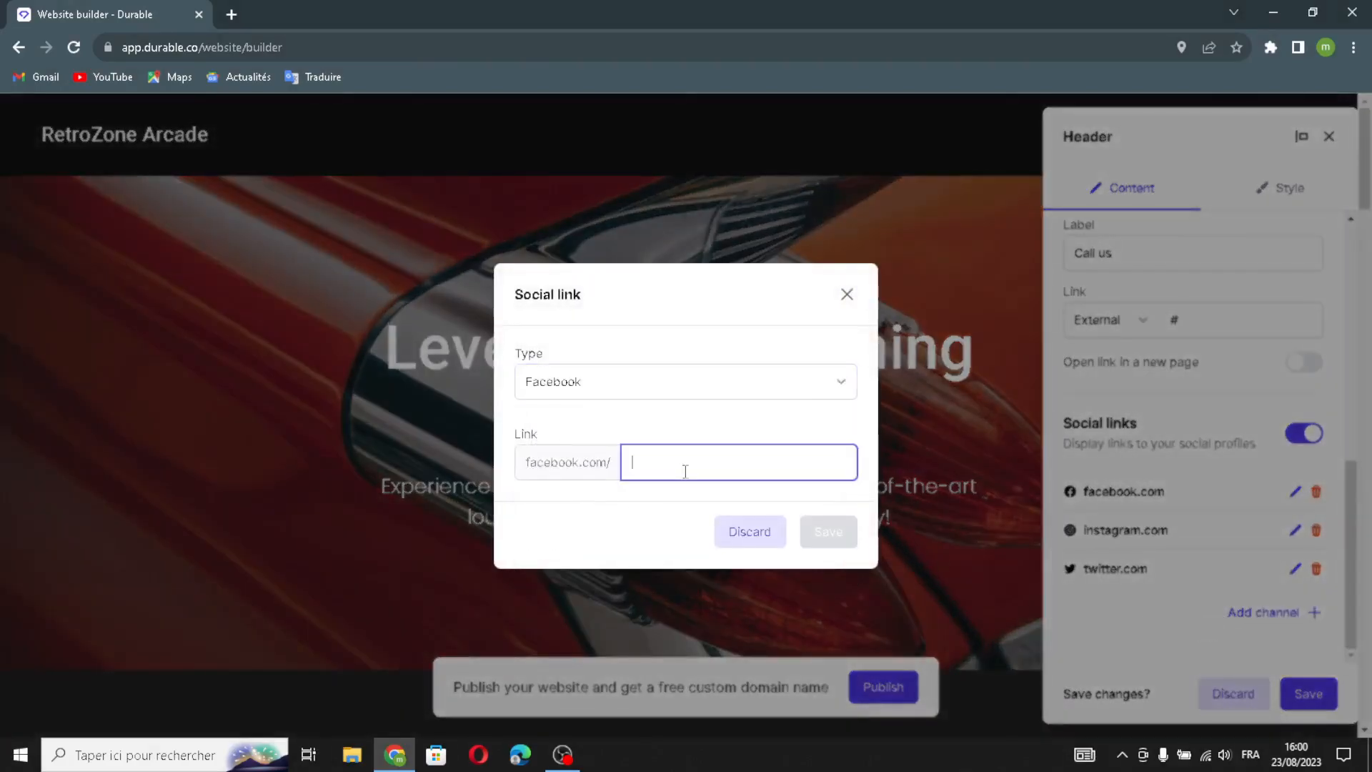
pyautogui.click(847, 295)
# Turn on Full width and Sticky in the header's style settings and save the header changes.
pyautogui.click(1270, 186)
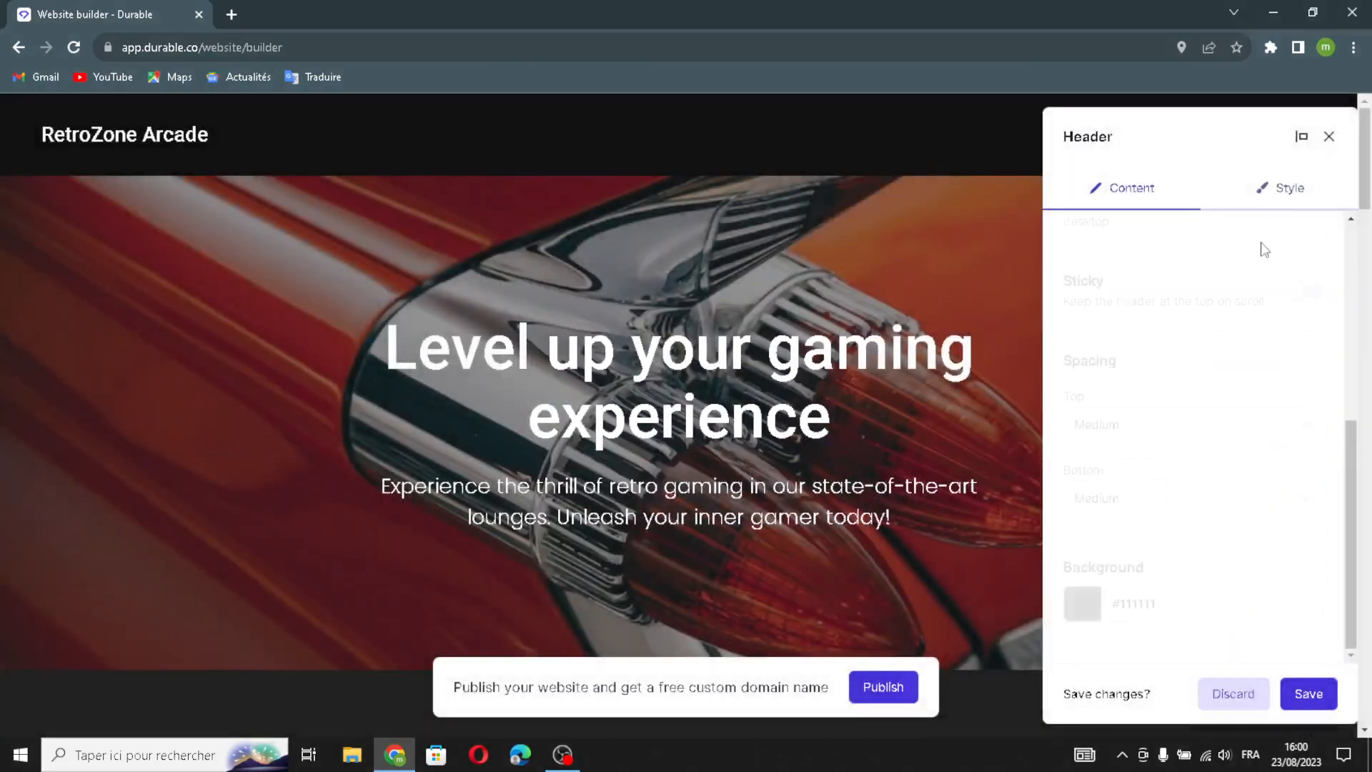
pyautogui.scroll(5, 1260, 220)
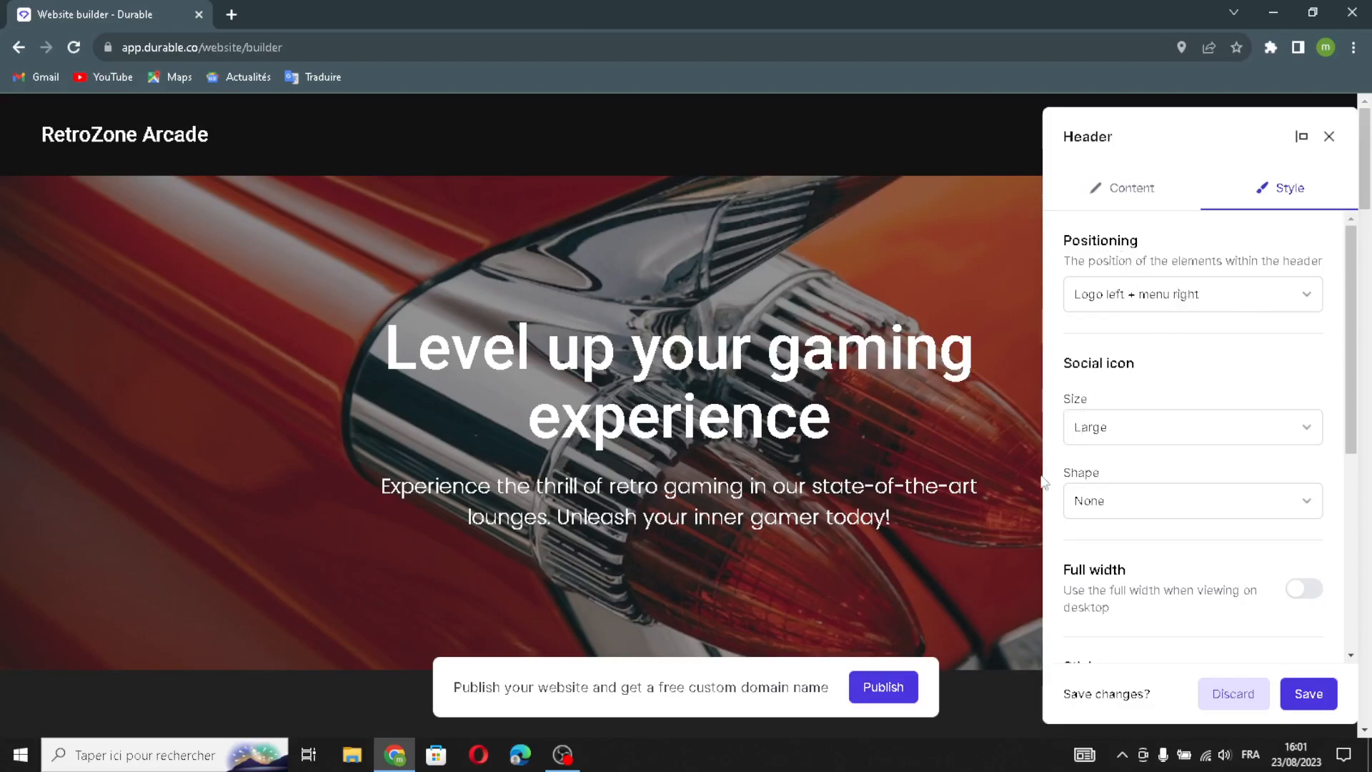
pyautogui.click(1313, 591)
pyautogui.scroll(-2, 1290, 616)
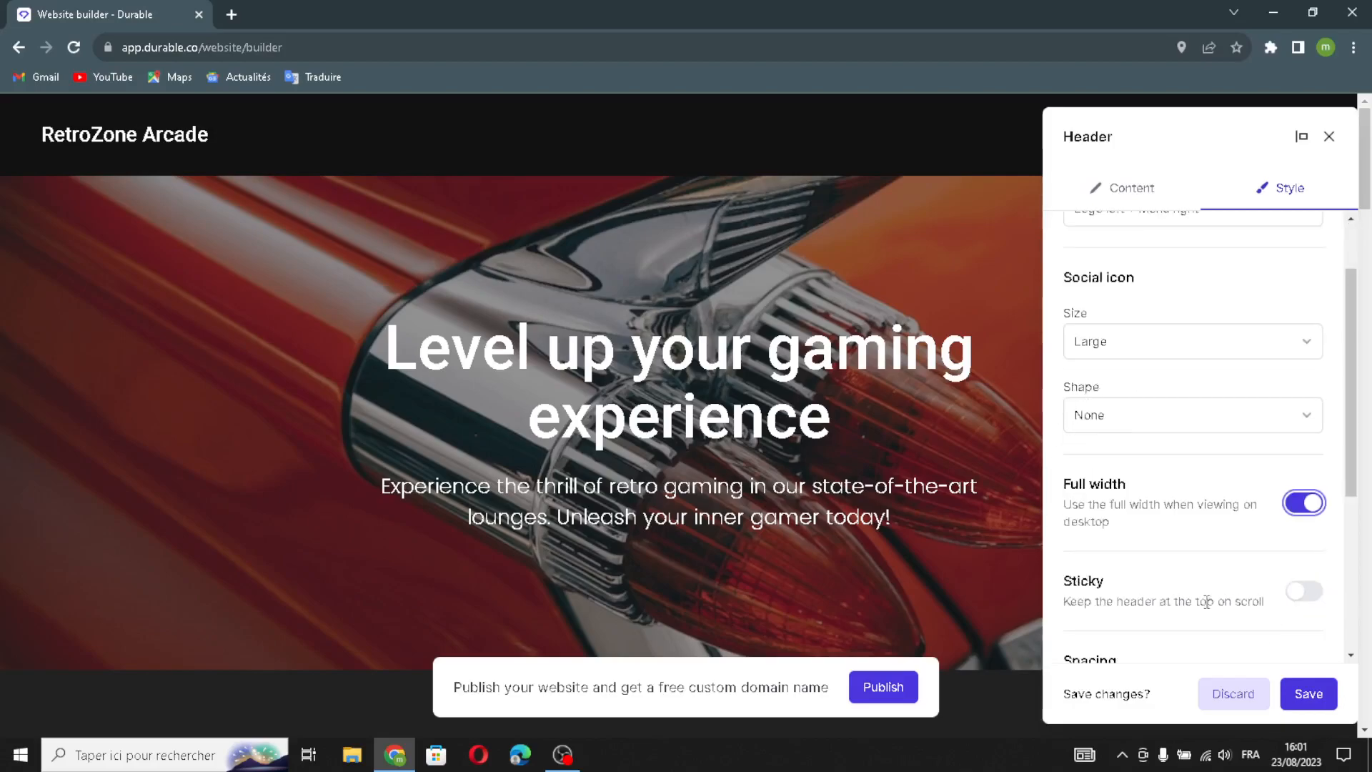
pyautogui.click(1319, 513)
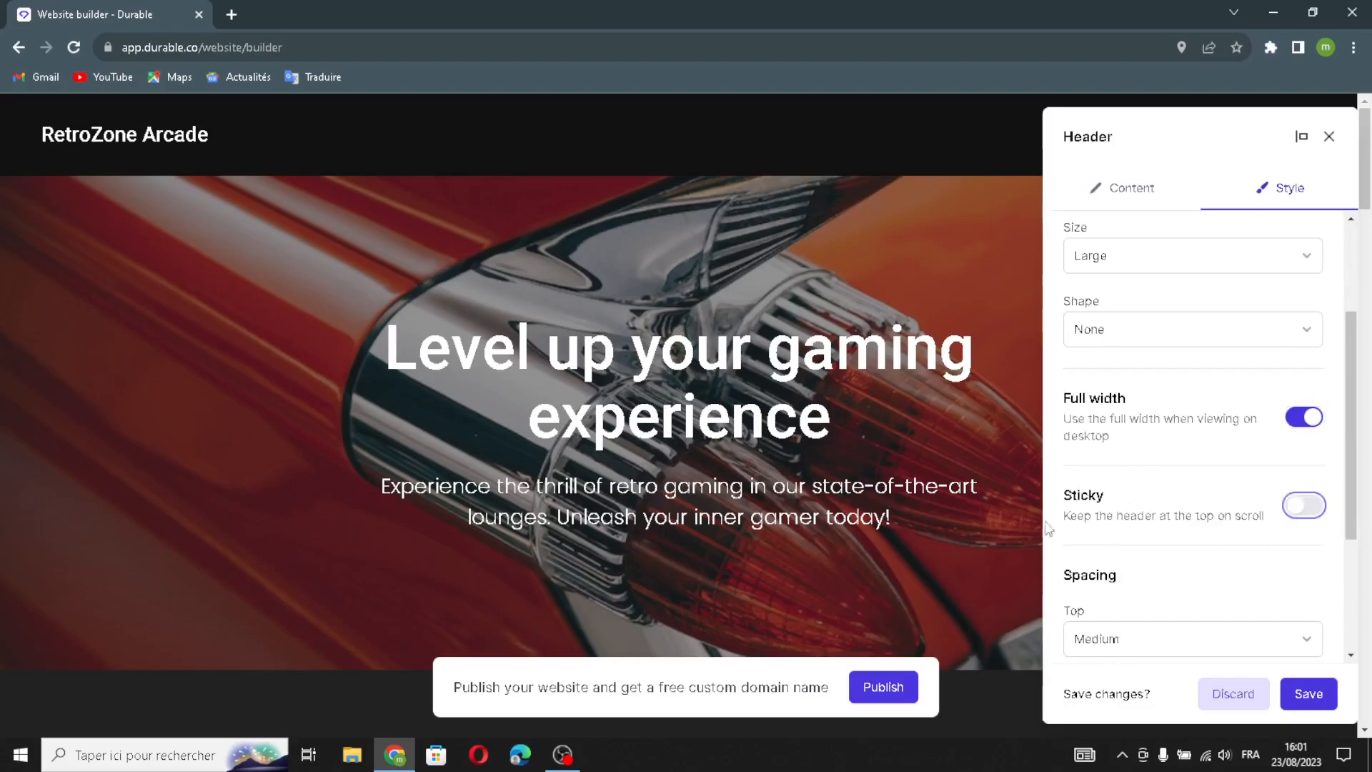
pyautogui.click(1302, 504)
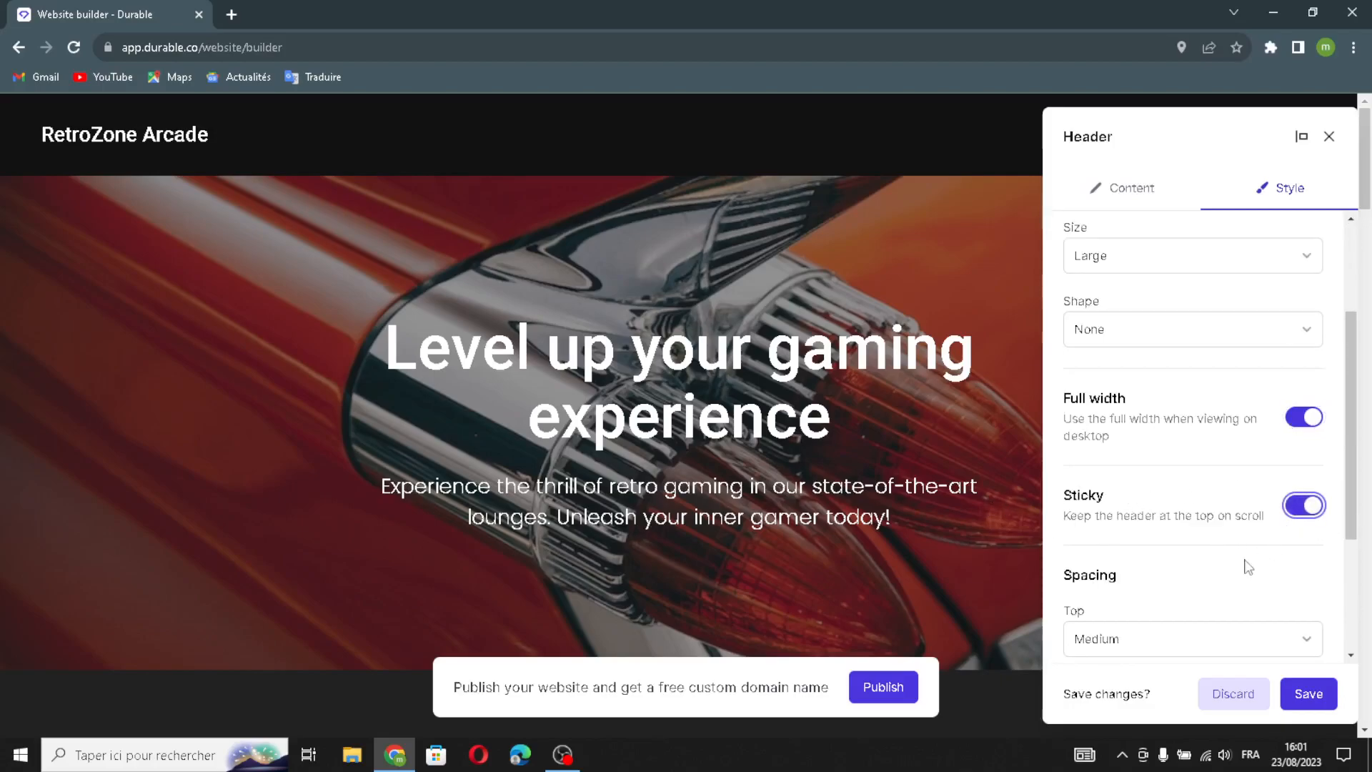
pyautogui.scroll(-2, 1246, 560)
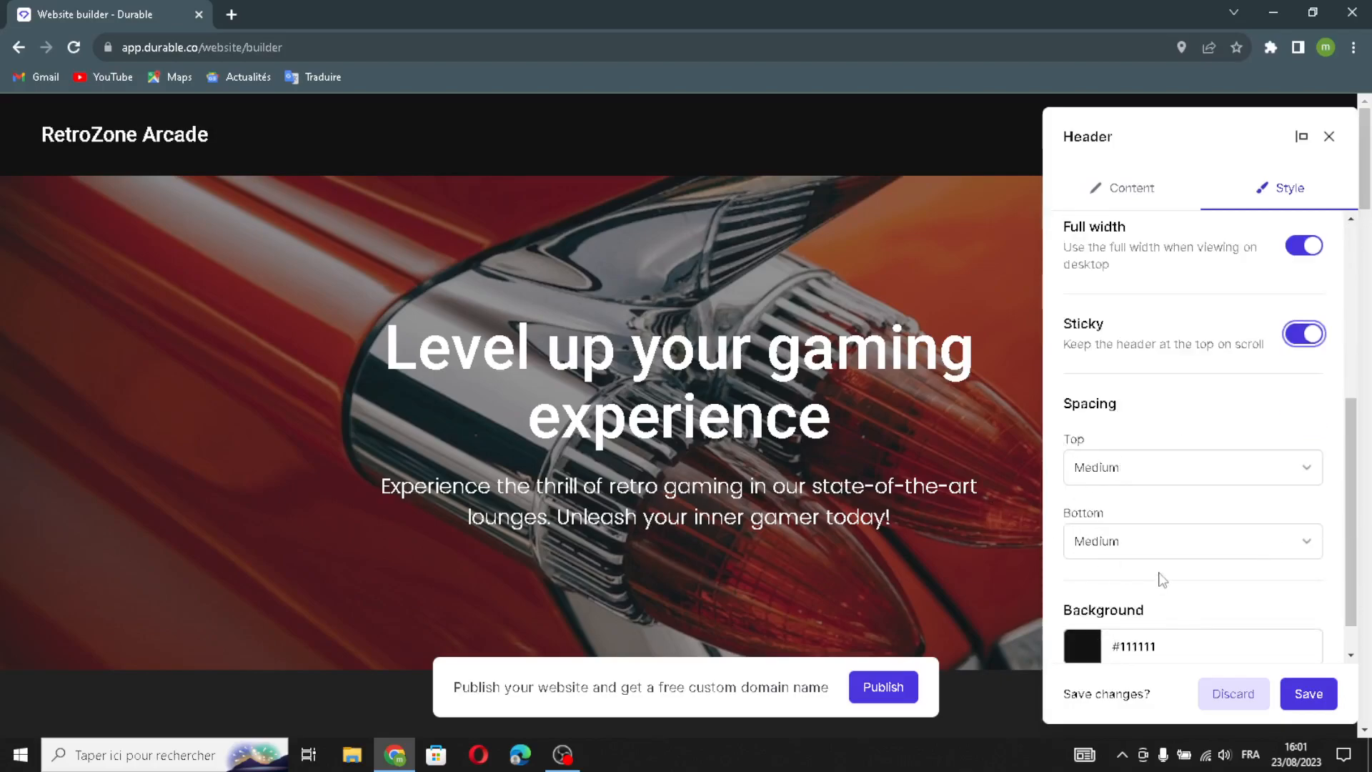
pyautogui.scroll(-1, 1061, 656)
pyautogui.click(1309, 693)
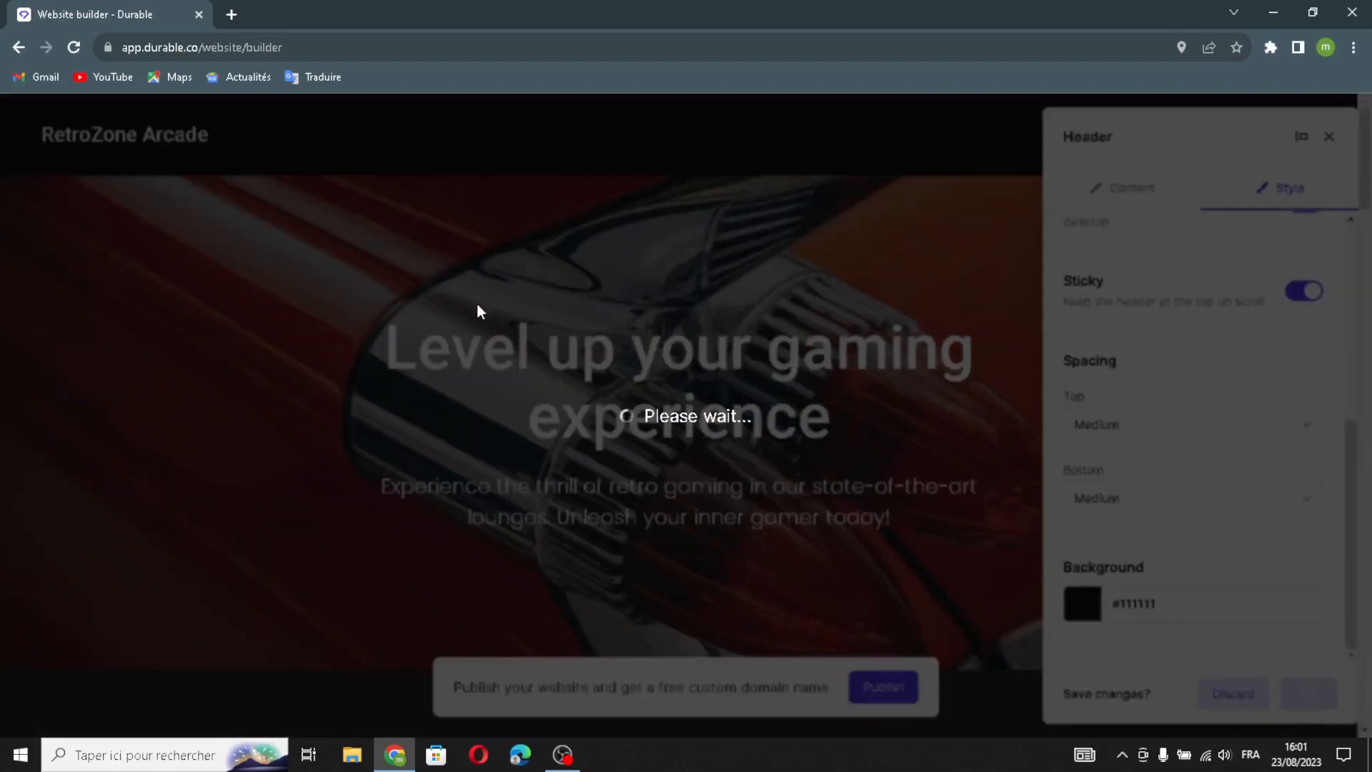
# Browse the section types available for insertion below the header, and close the list without adding one.
pyautogui.scroll(-2, 560, 525)
pyautogui.scroll(2, 560, 525)
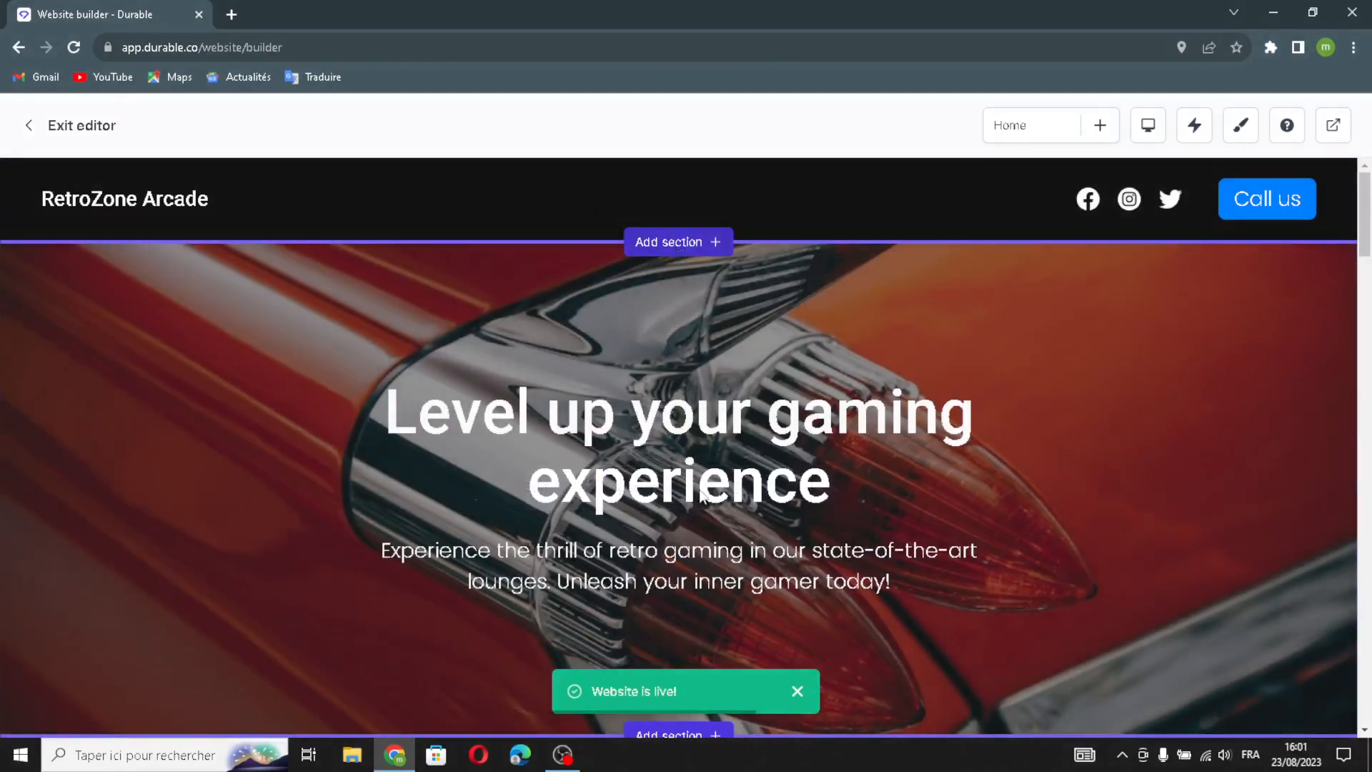
pyautogui.click(674, 243)
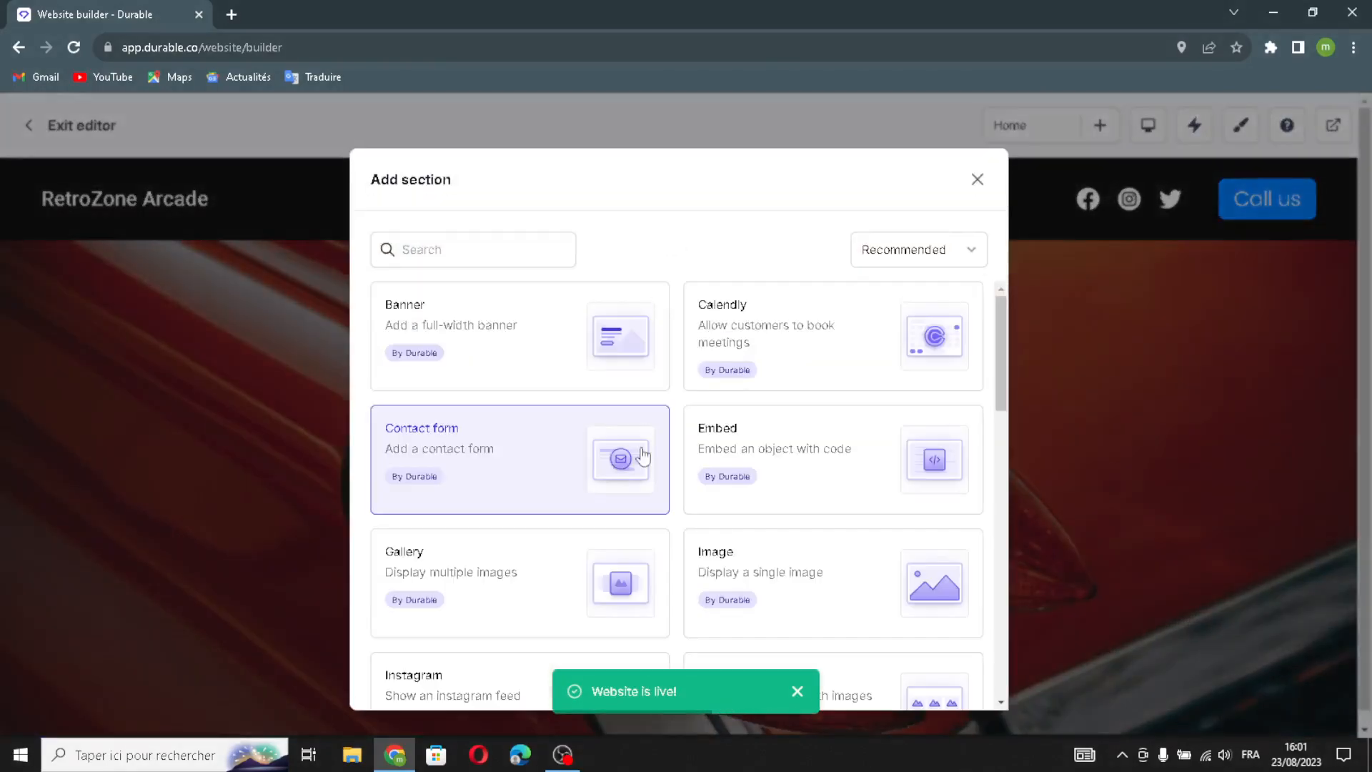
pyautogui.scroll(-6, 747, 435)
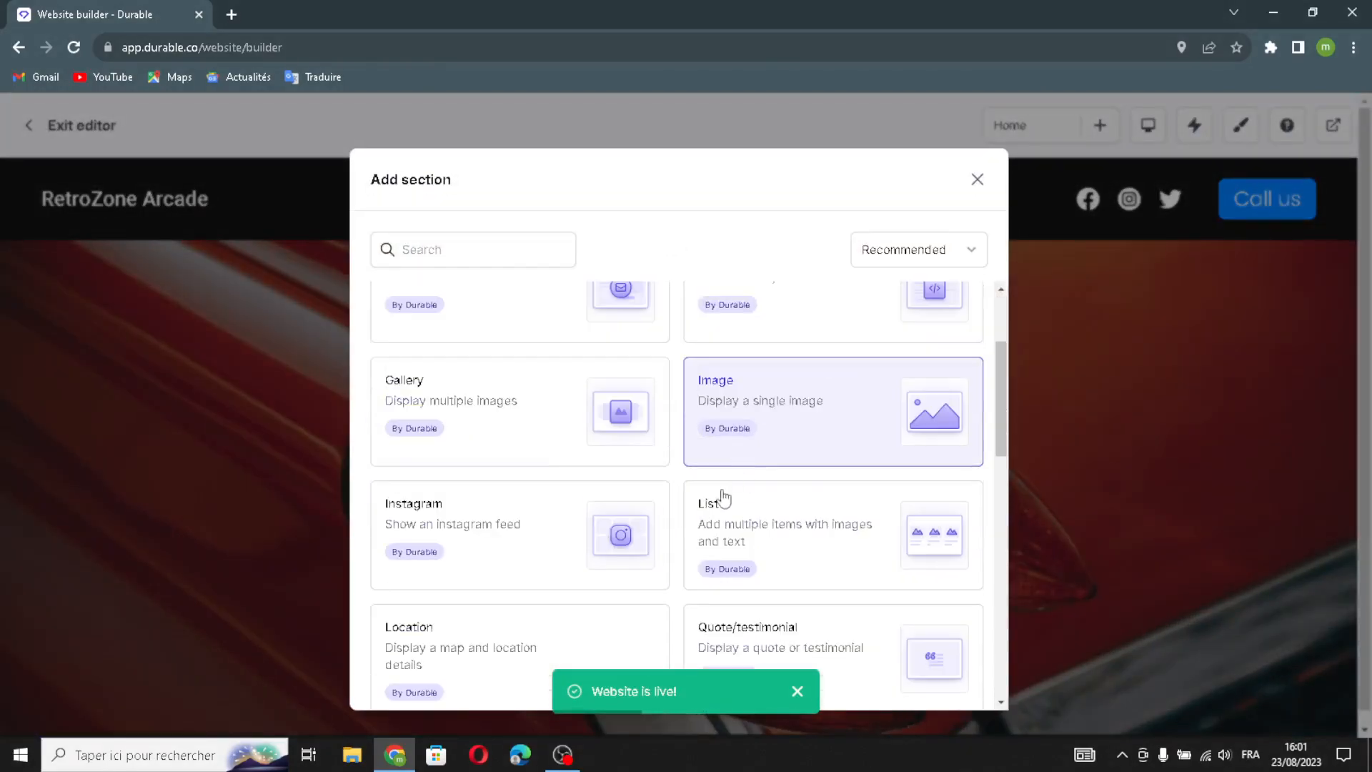
pyautogui.scroll(-5, 686, 557)
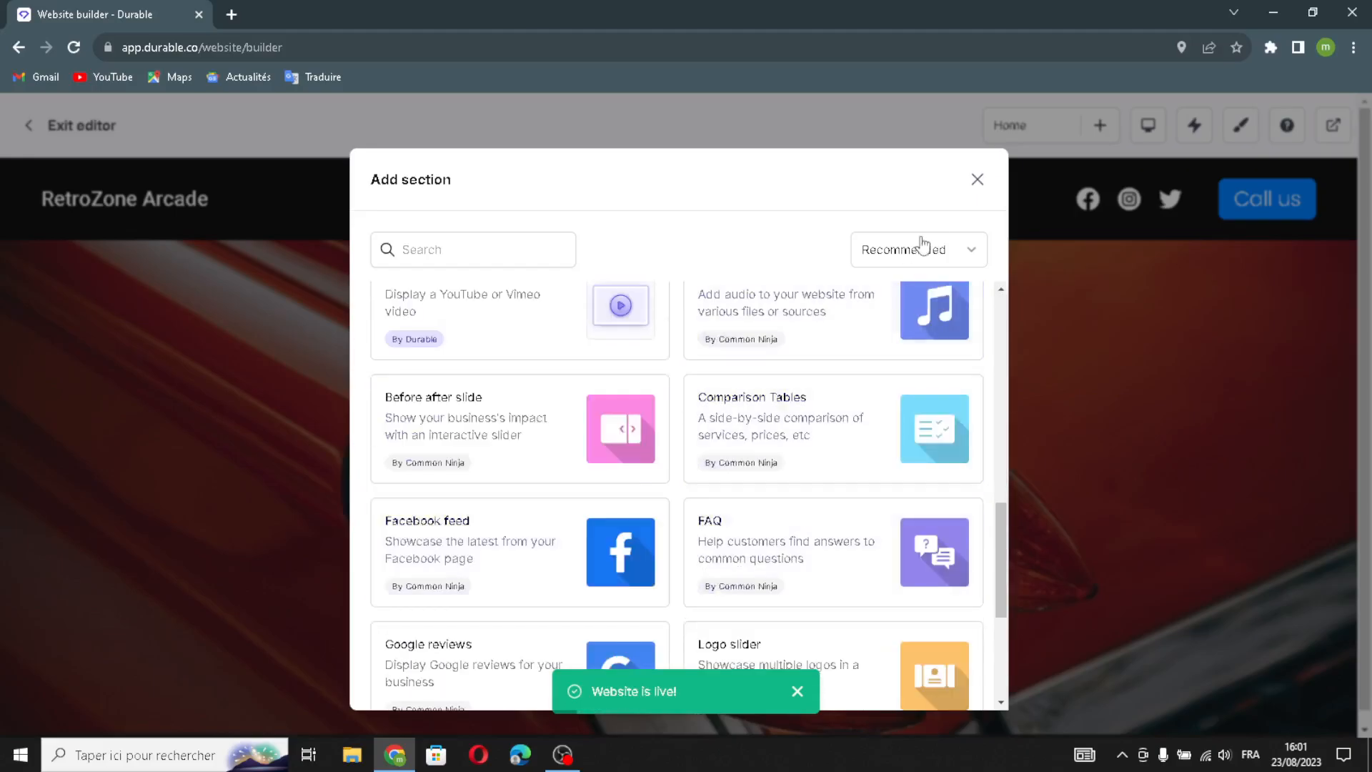
pyautogui.click(978, 181)
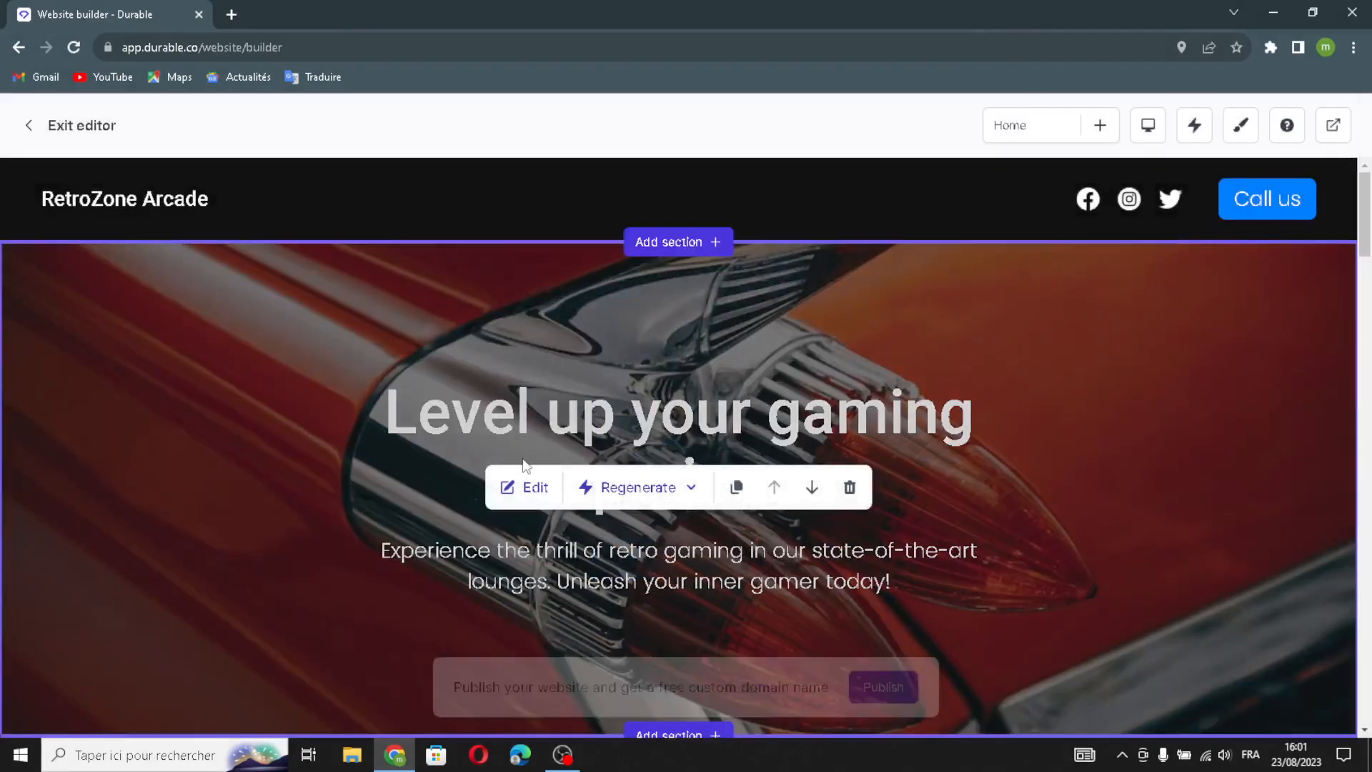
# Open the banner section for editing and regenerate both its heading and its subtext.
pyautogui.click(526, 489)
pyautogui.moveTo(1285, 281); pyautogui.dragTo(1048, 311)
pyautogui.click(1298, 291)
pyautogui.click(1292, 252)
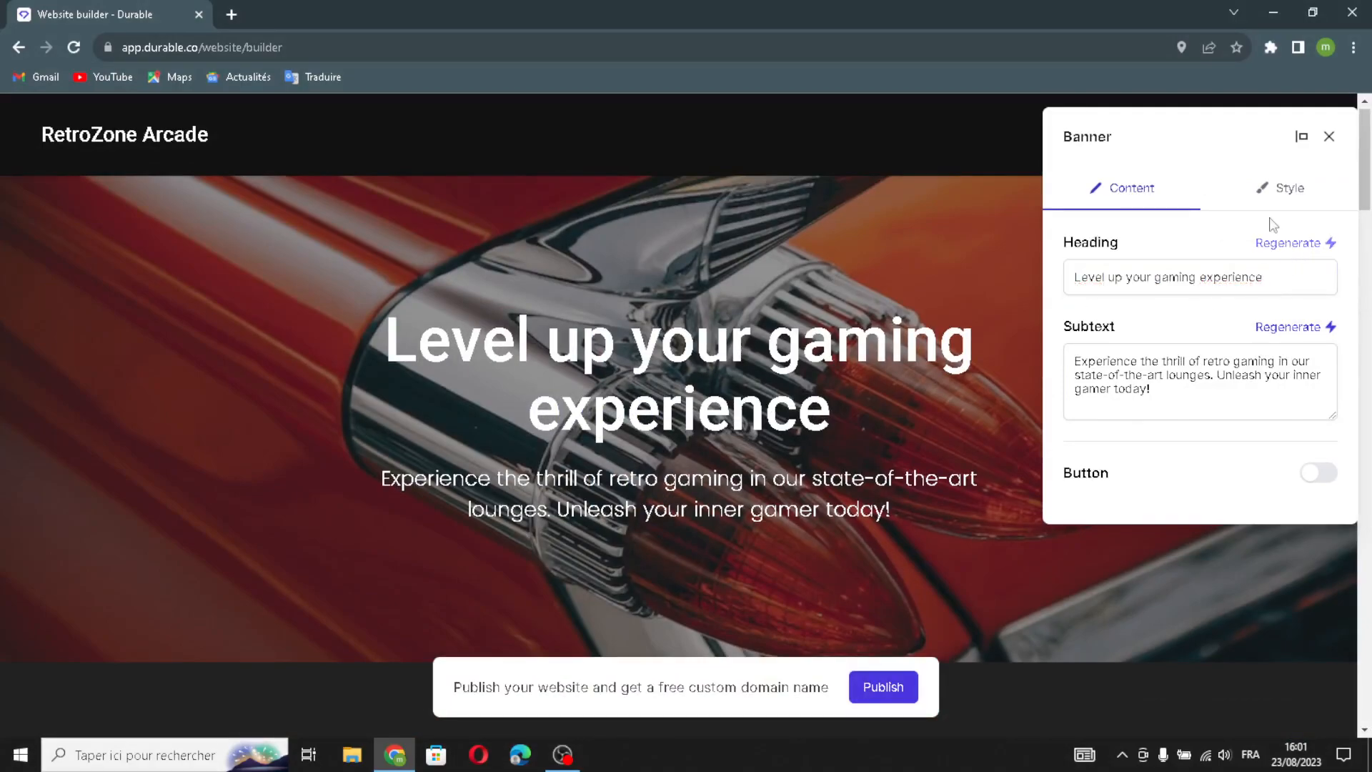
pyautogui.click(1287, 243)
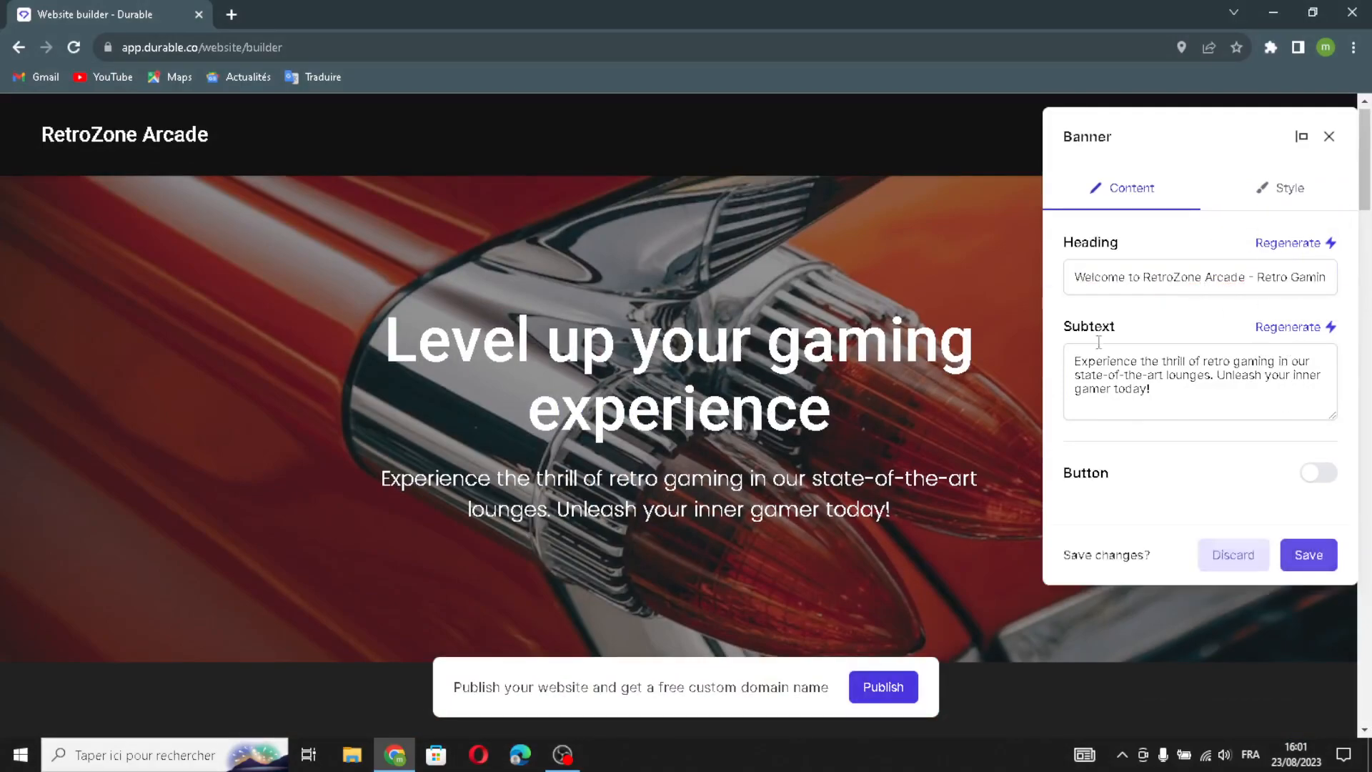
pyautogui.tripleClick(1234, 384)
pyautogui.click(1234, 384)
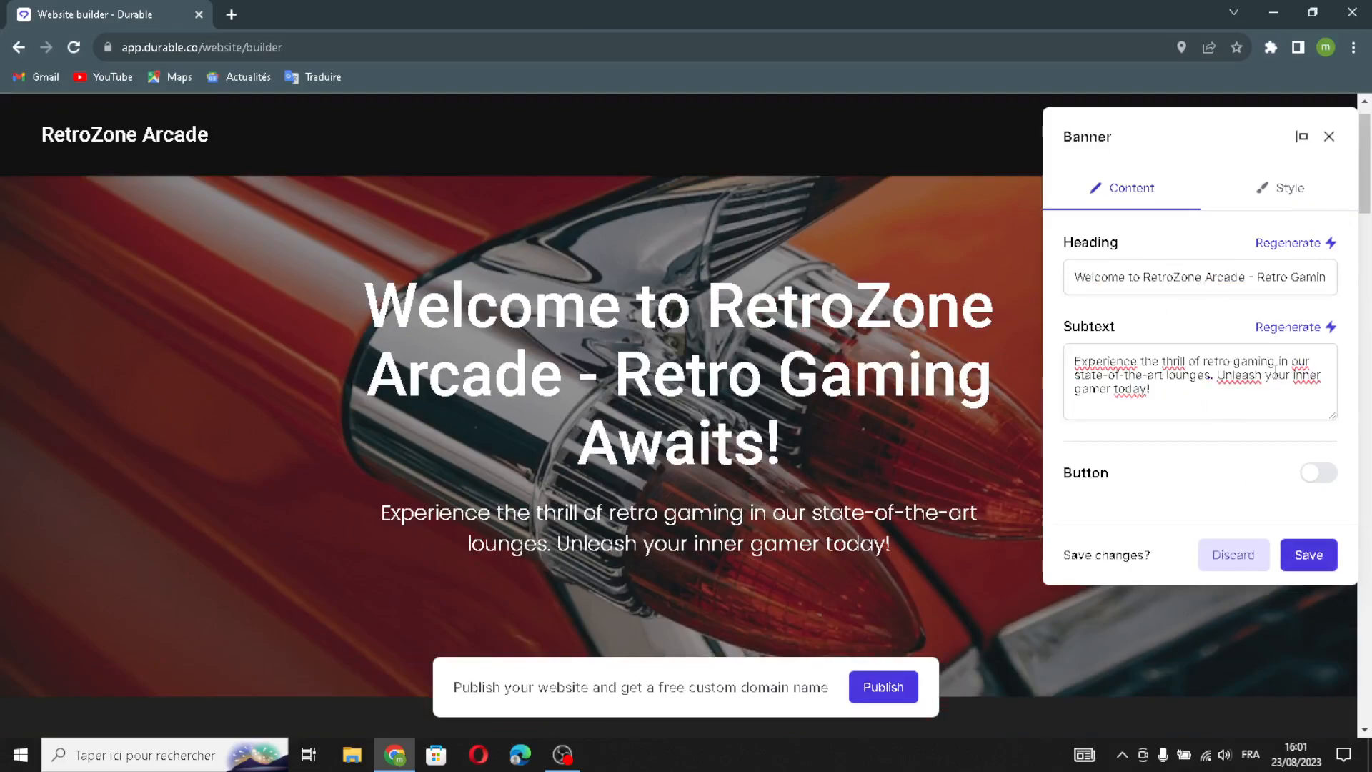
pyautogui.click(1296, 326)
# Enable the banner's button and turn on Open link in a new page for its external link.
pyautogui.click(1316, 473)
pyautogui.click(1140, 532)
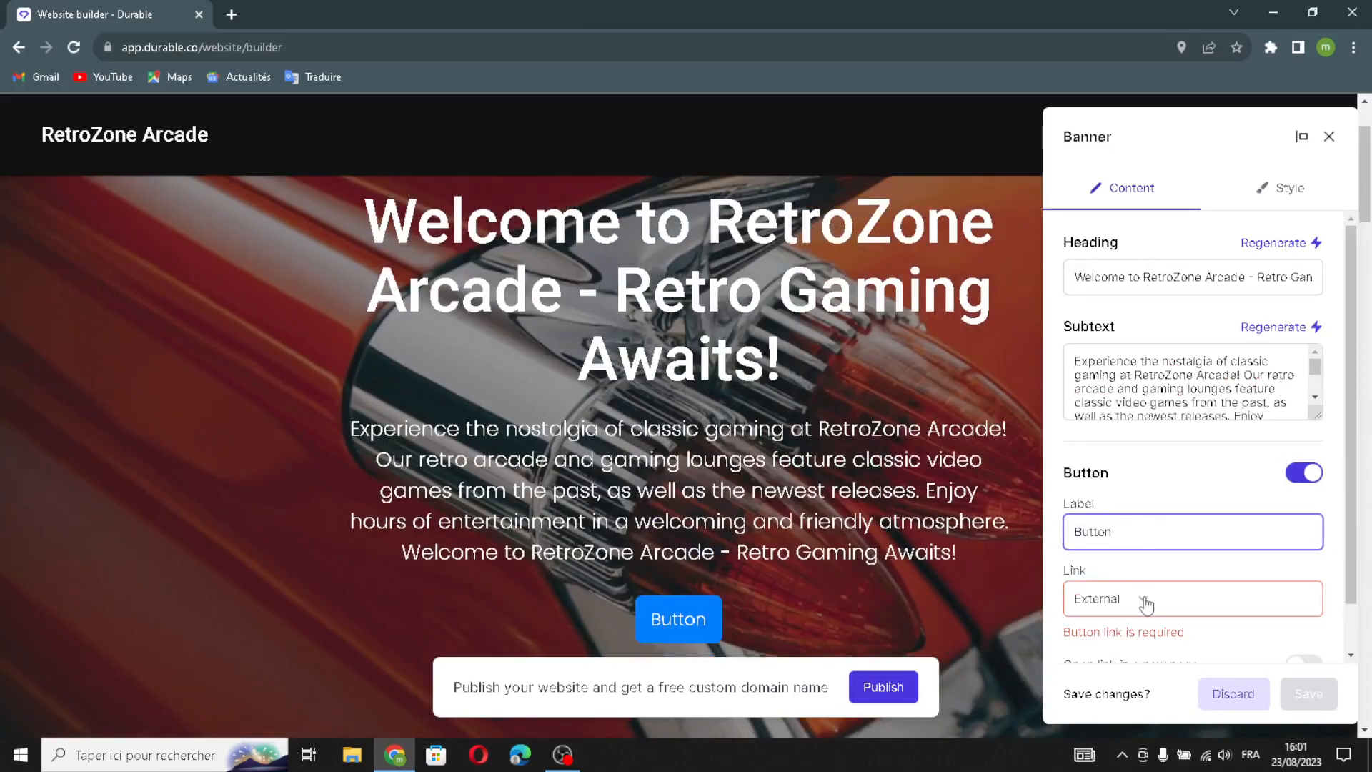
pyautogui.click(1143, 599)
pyautogui.click(1184, 604)
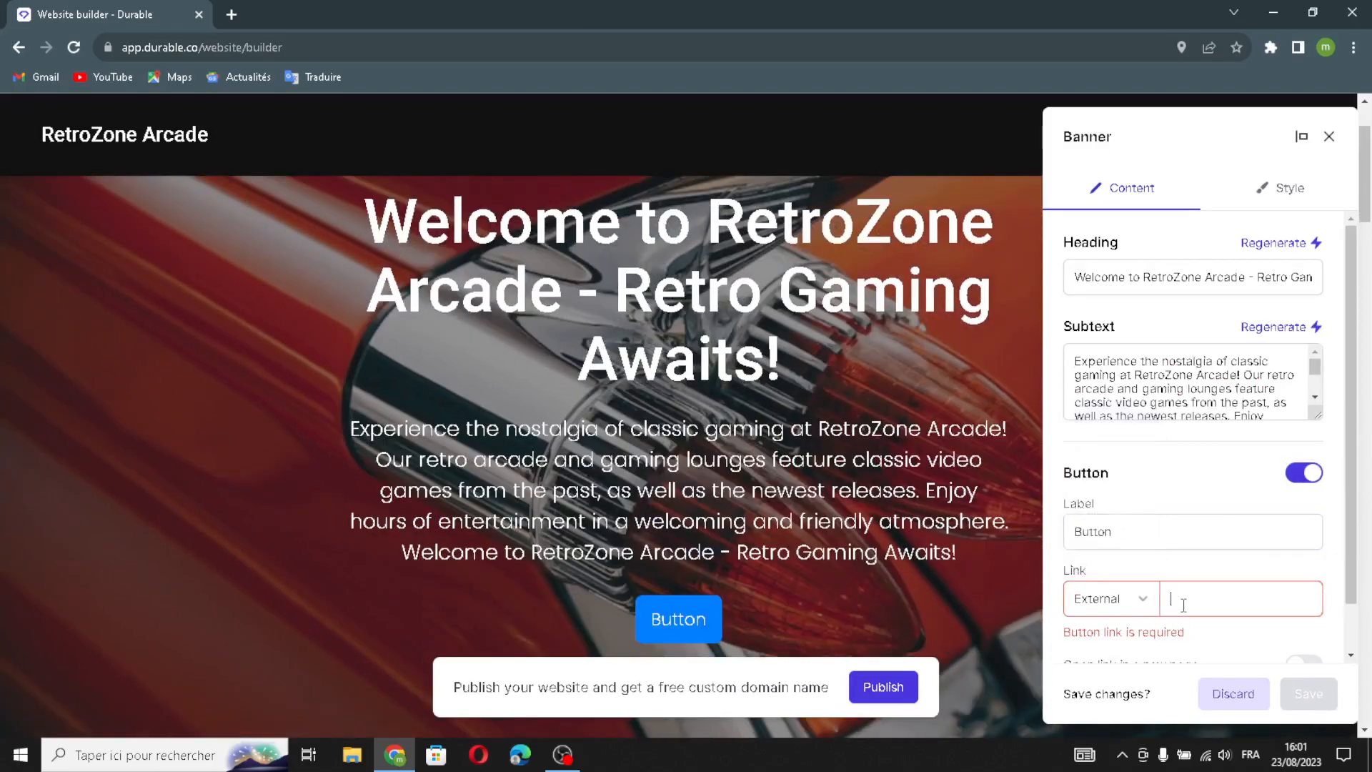
pyautogui.scroll(-1, 1184, 604)
pyautogui.click(1308, 611)
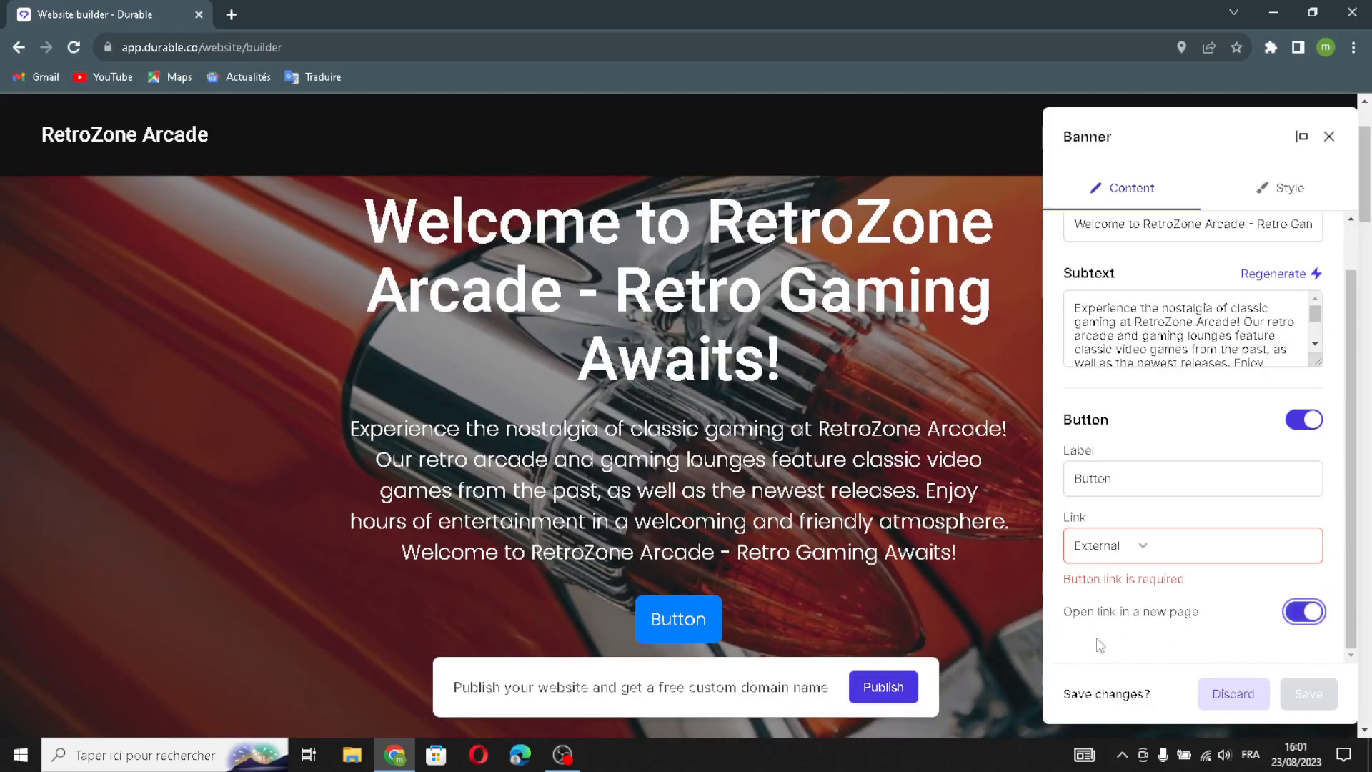
pyautogui.scroll(1, 1238, 441)
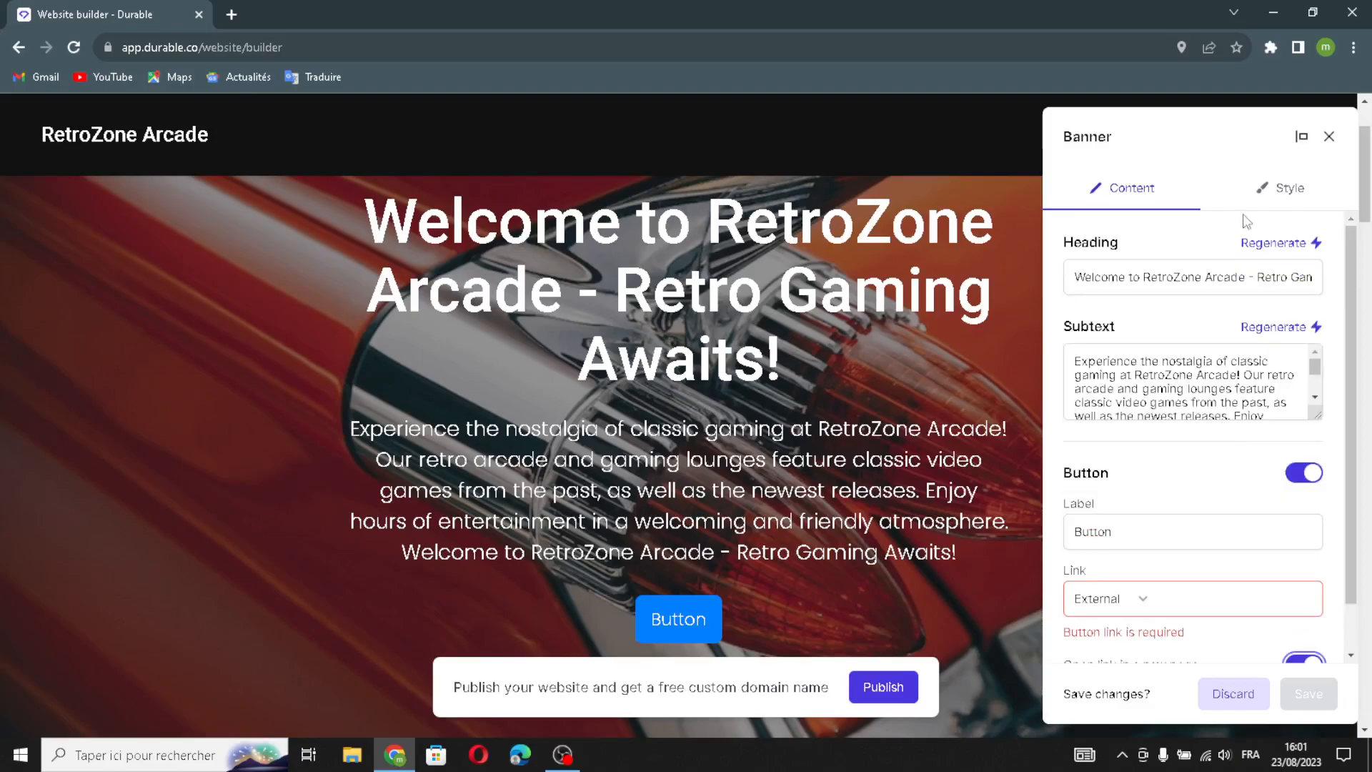
# Set the banner's minimum height to Screen, its horizontal alignment to left and its vertical alignment to centre.
pyautogui.click(1279, 190)
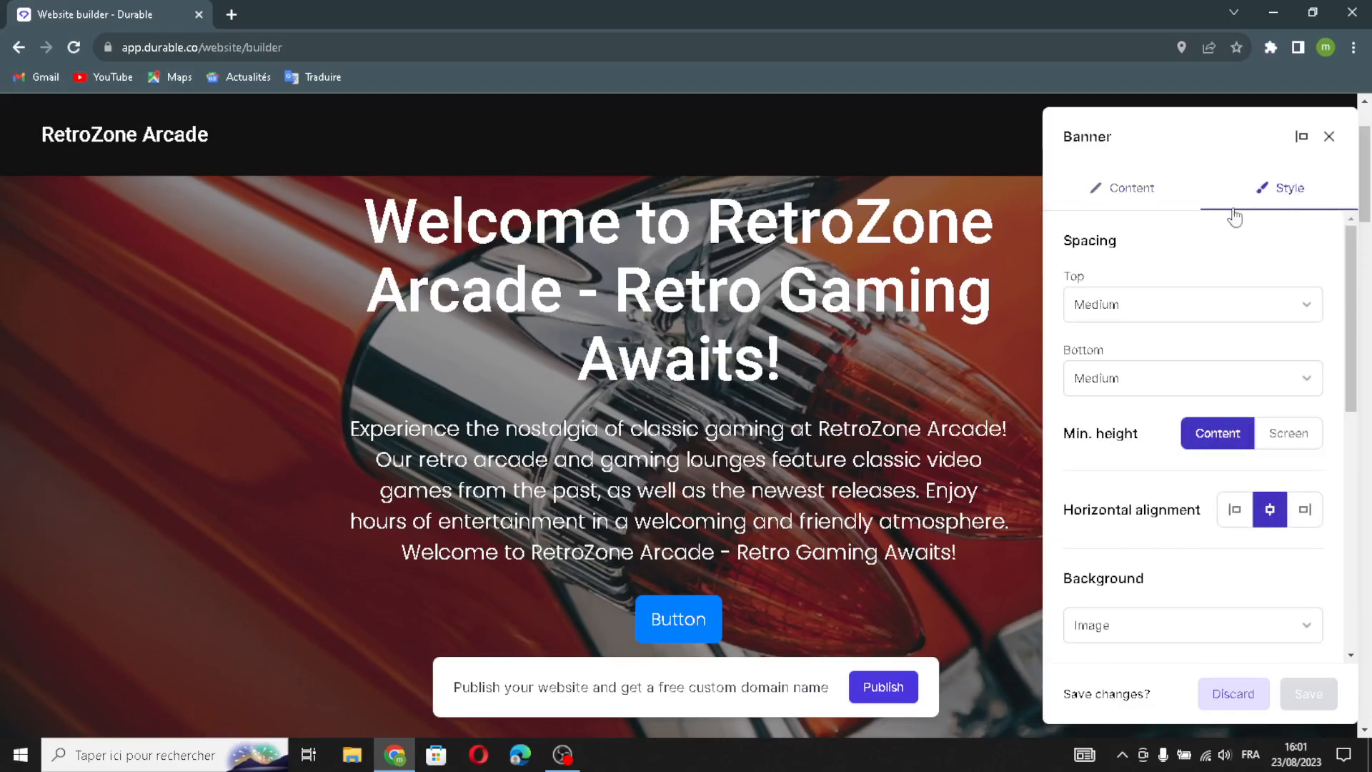
pyautogui.scroll(-3, 1178, 311)
pyautogui.scroll(3, 1139, 254)
pyautogui.click(1283, 438)
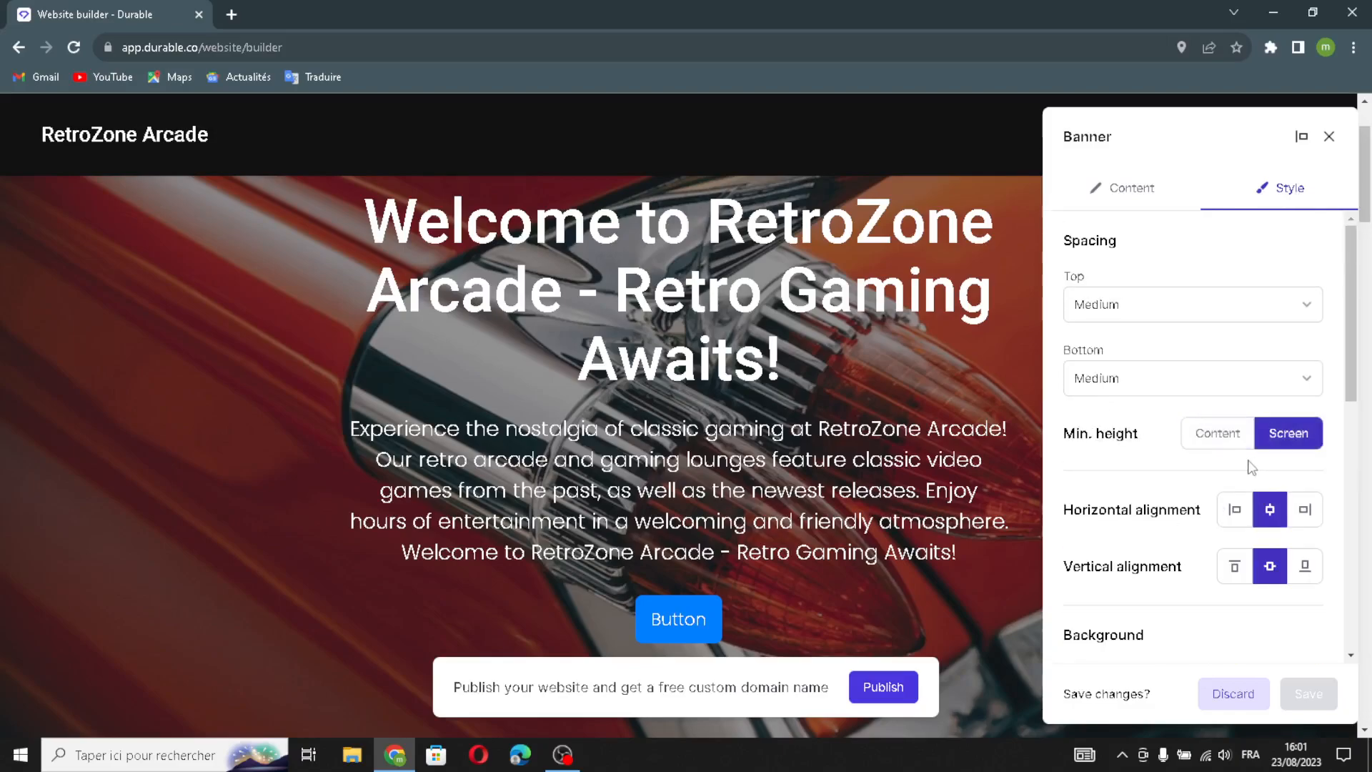
pyautogui.click(1225, 508)
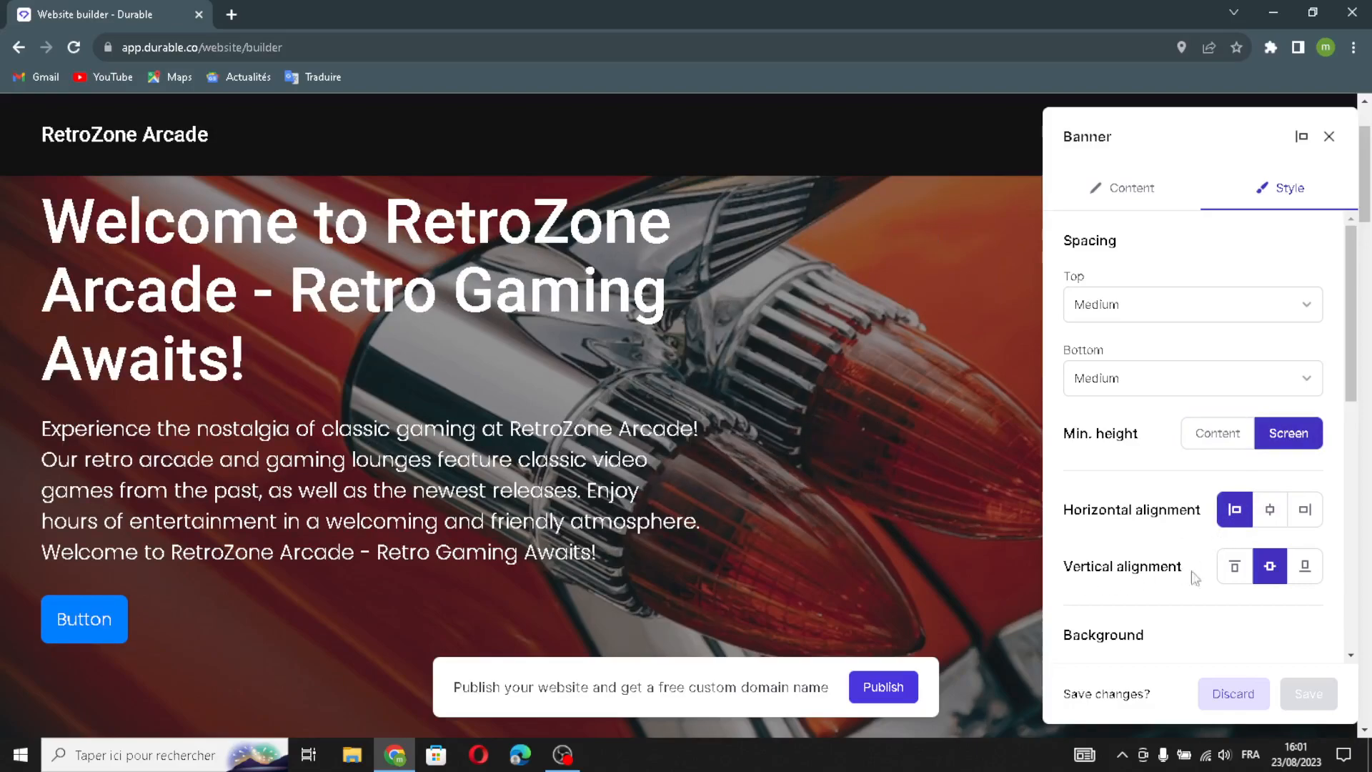
pyautogui.click(1234, 575)
pyautogui.click(1265, 582)
# Regenerate the banner's background image in its style settings.
pyautogui.scroll(-3, 1148, 628)
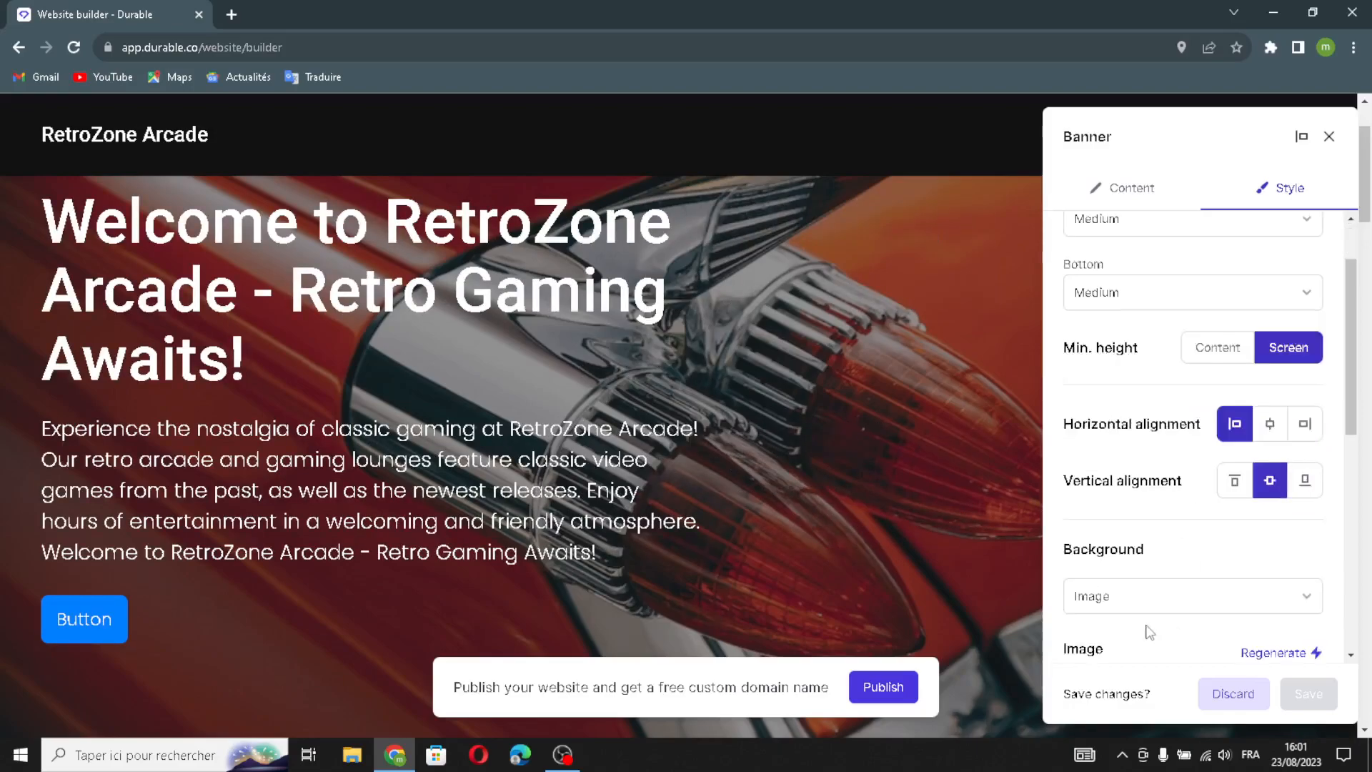
pyautogui.scroll(-1, 1138, 595)
pyautogui.click(1275, 481)
pyautogui.scroll(-2, 1124, 608)
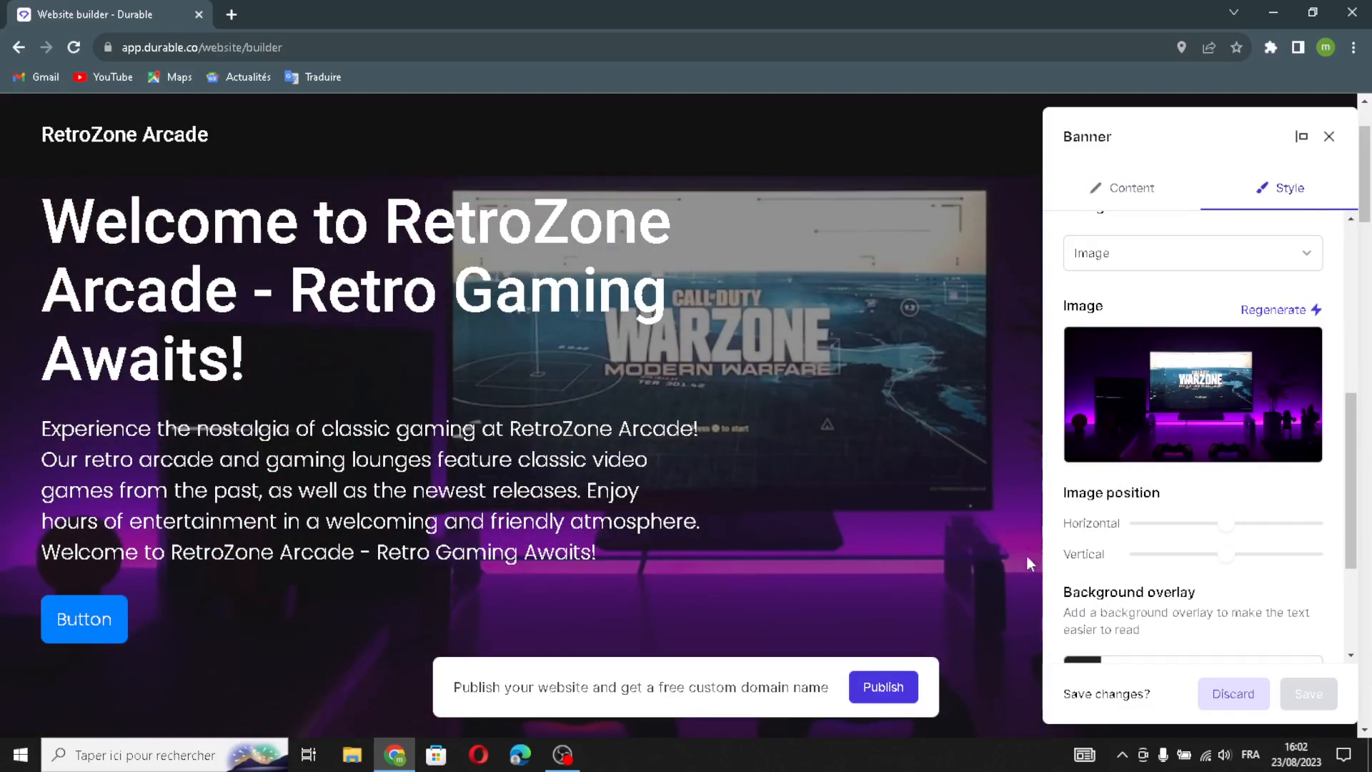
# Turn on Combine with header for the banner, close its settings and save the changes.
pyautogui.scroll(-1, 1216, 594)
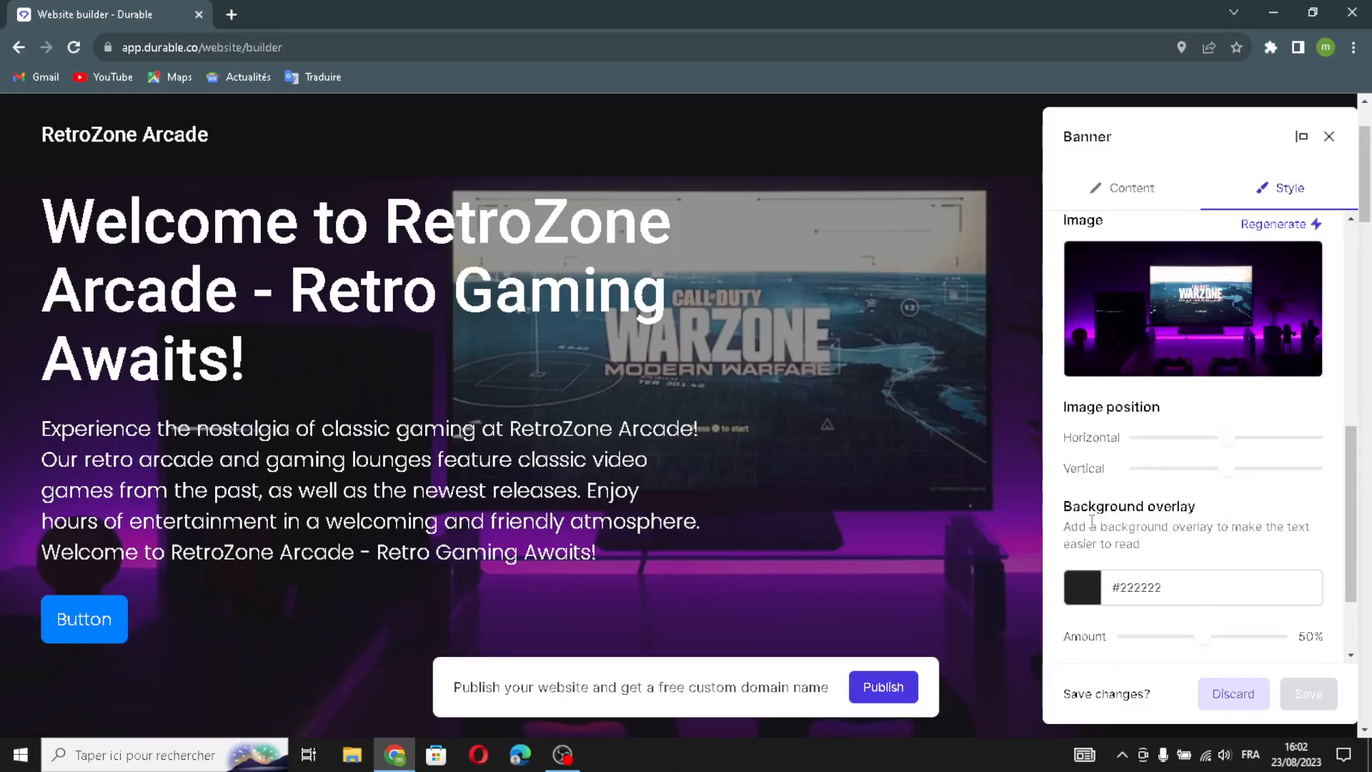
pyautogui.scroll(-1, 1171, 590)
pyautogui.scroll(-1, 1062, 619)
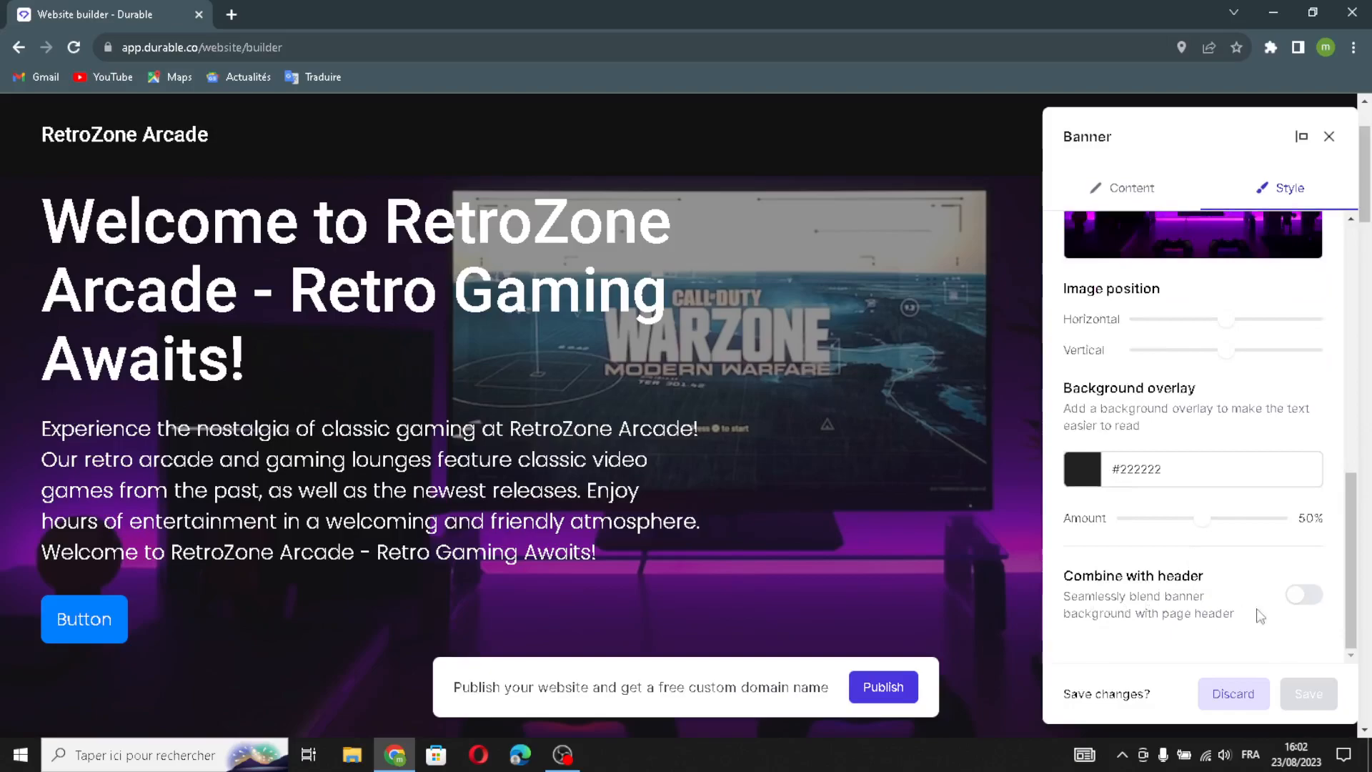
pyautogui.click(1304, 595)
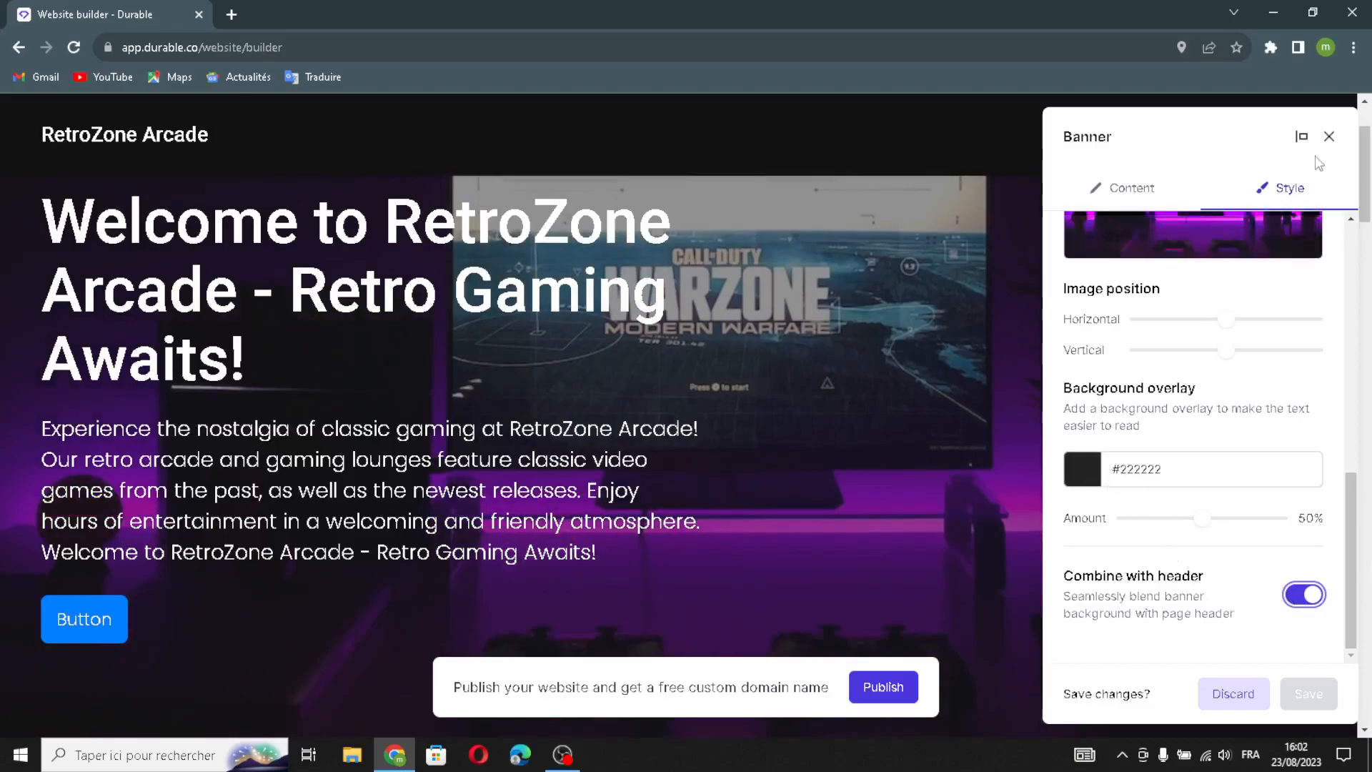
pyautogui.click(1329, 136)
pyautogui.click(826, 461)
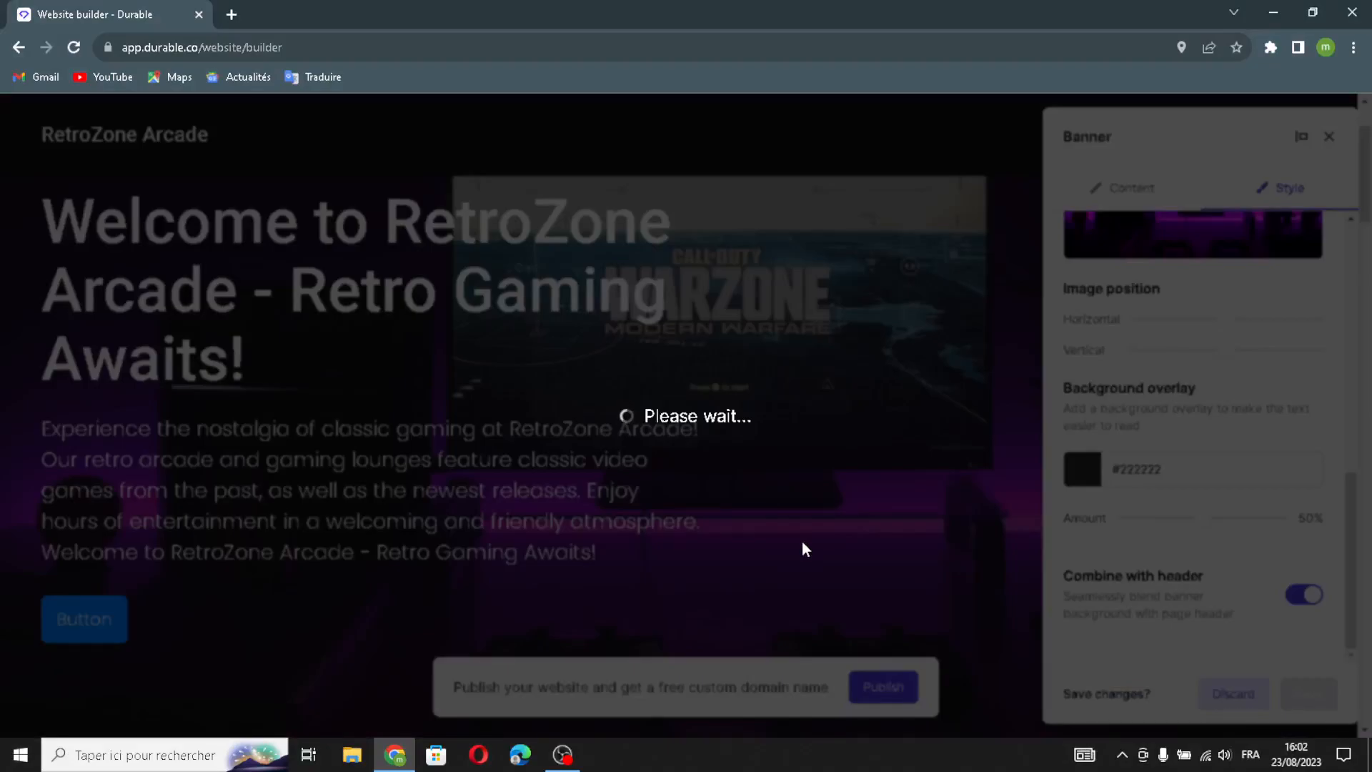
# Open the Our Work gallery for editing and generate its images.
pyautogui.scroll(-10, 801, 548)
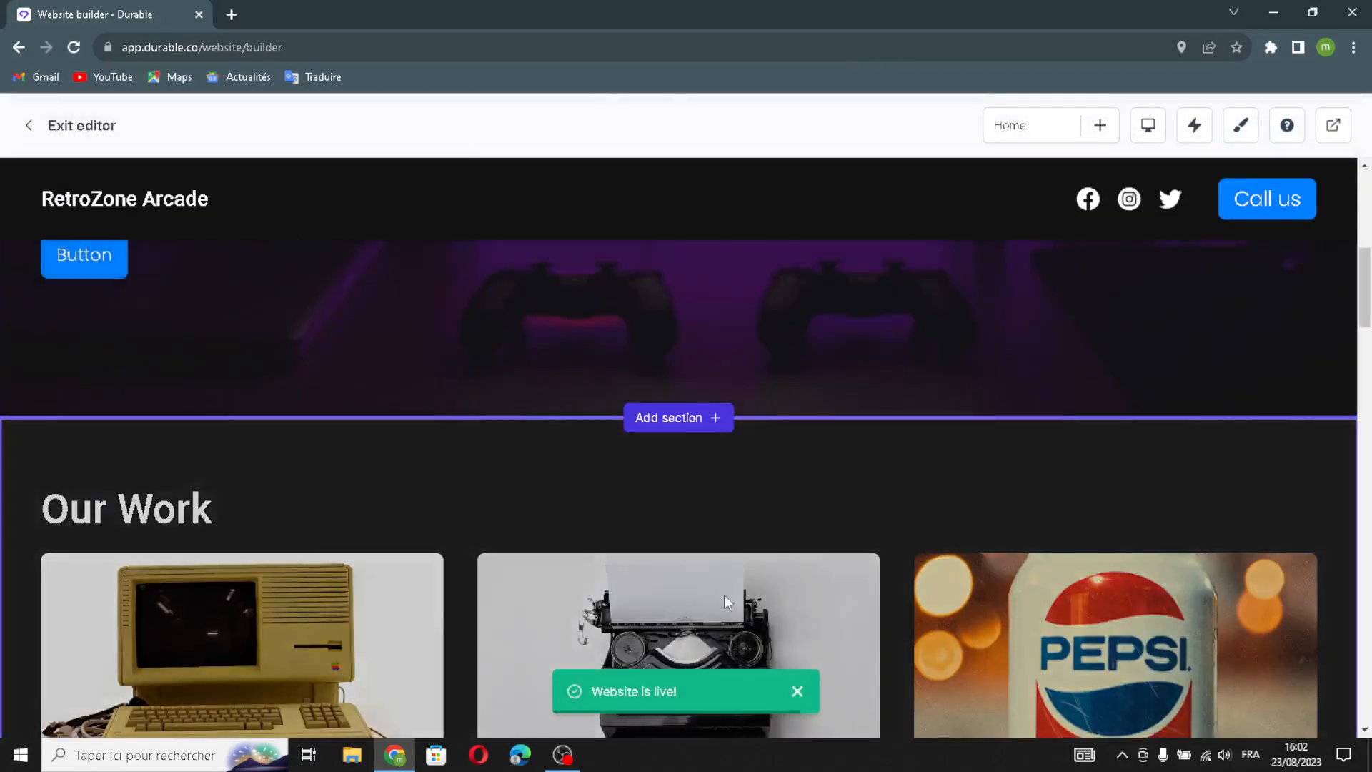
pyautogui.scroll(5, 580, 608)
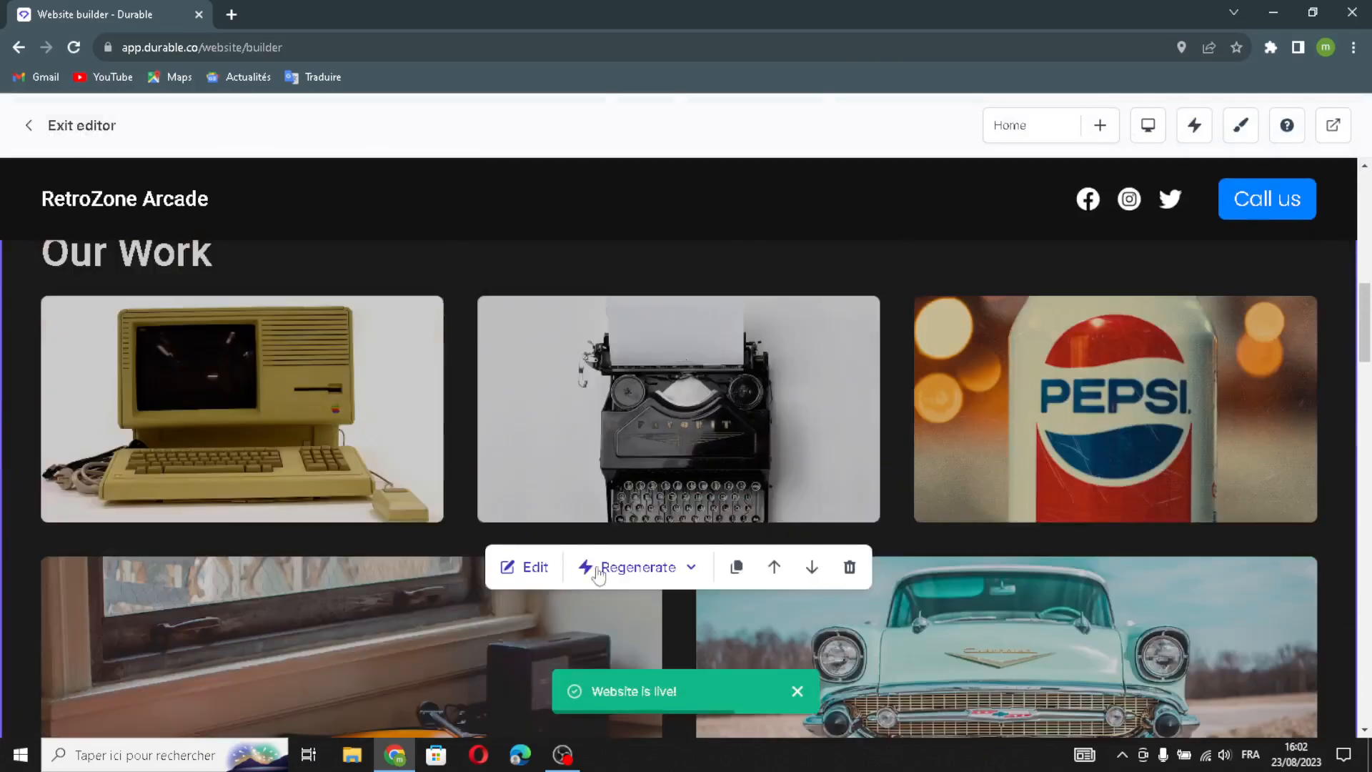
pyautogui.click(524, 566)
pyautogui.moveTo(1210, 275); pyautogui.dragTo(1246, 307)
pyautogui.click(1277, 369)
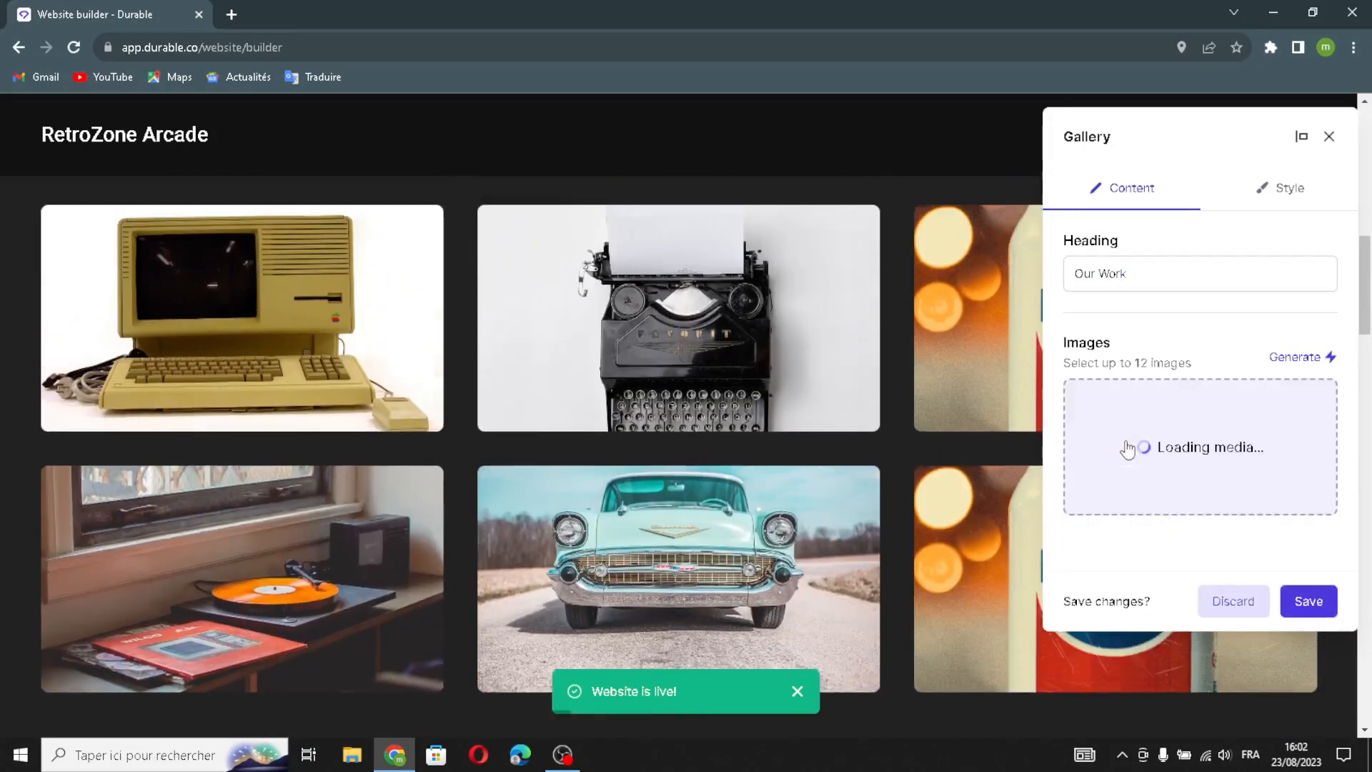
# Add the red car tail-light photo from Unsplash to the Our Work gallery.
pyautogui.click(1104, 606)
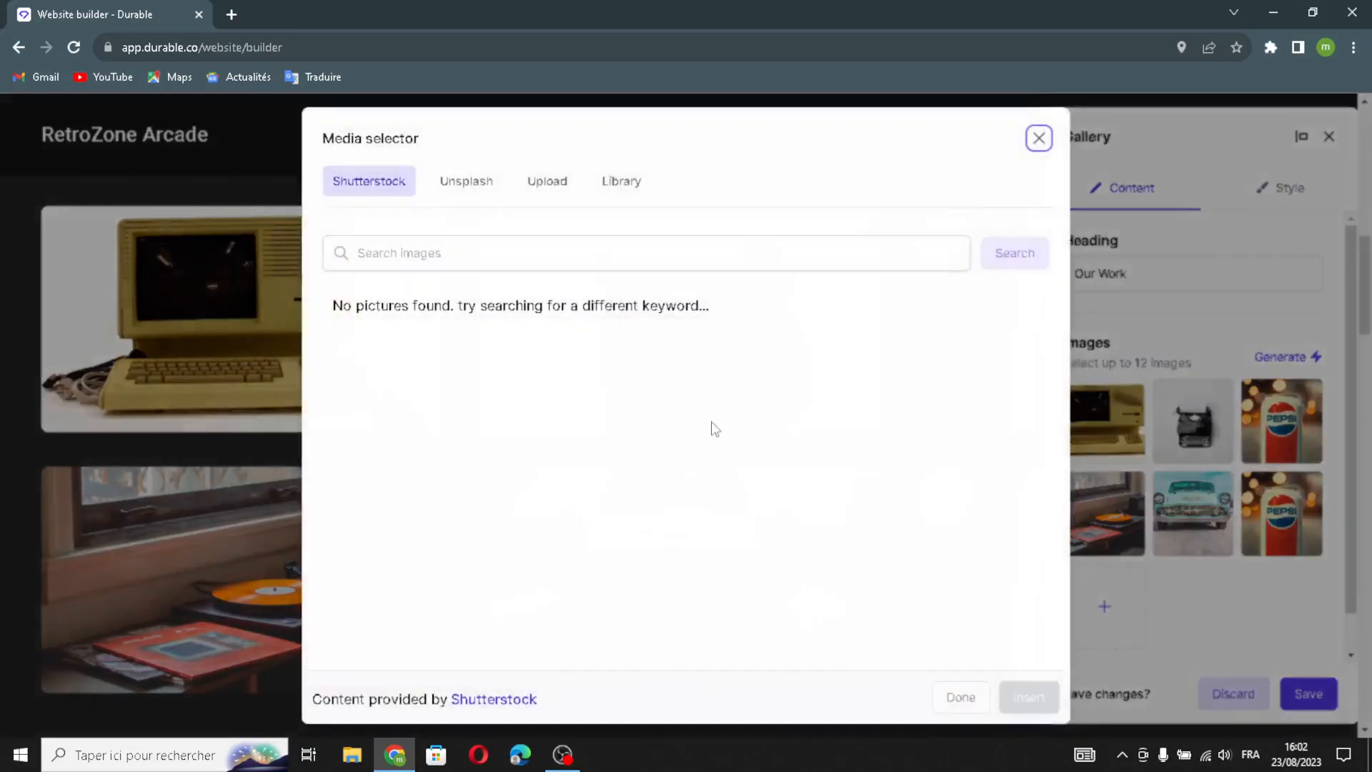
pyautogui.click(565, 184)
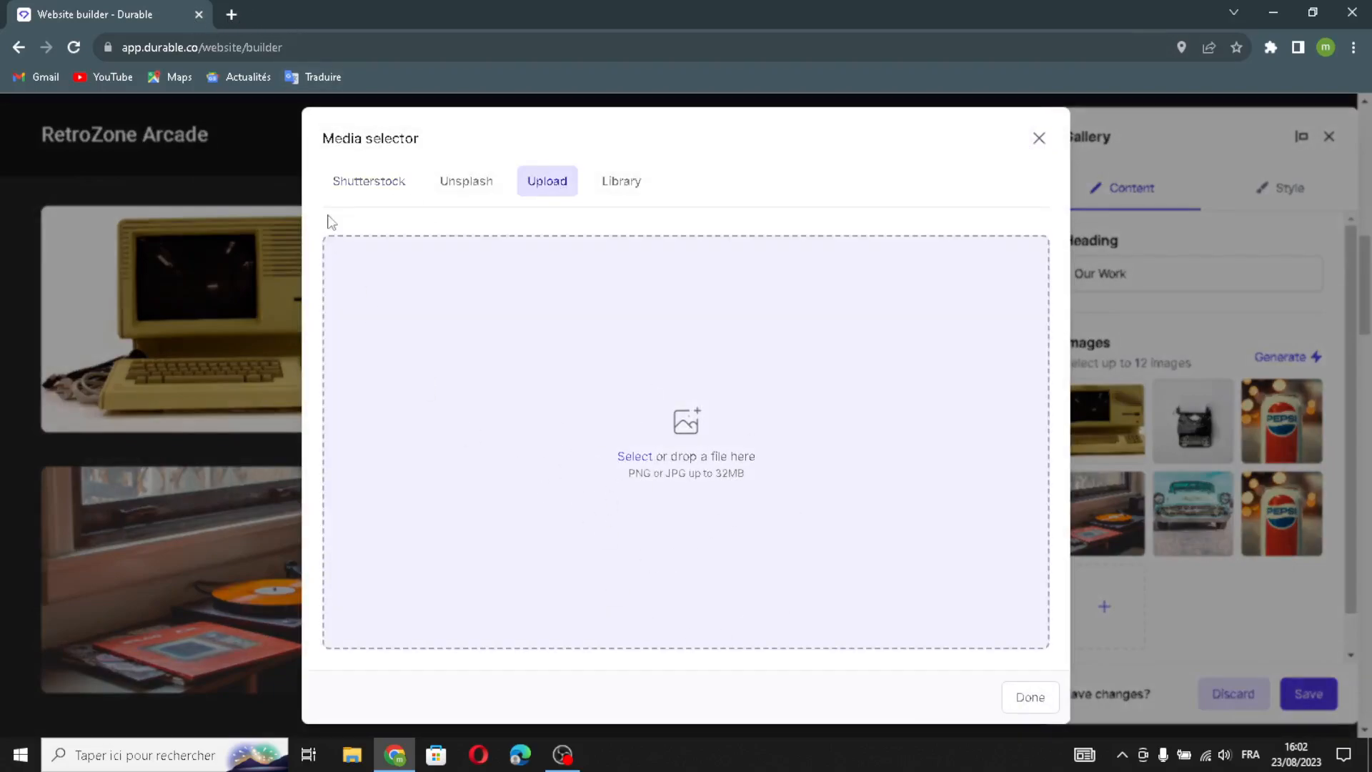
pyautogui.click(377, 189)
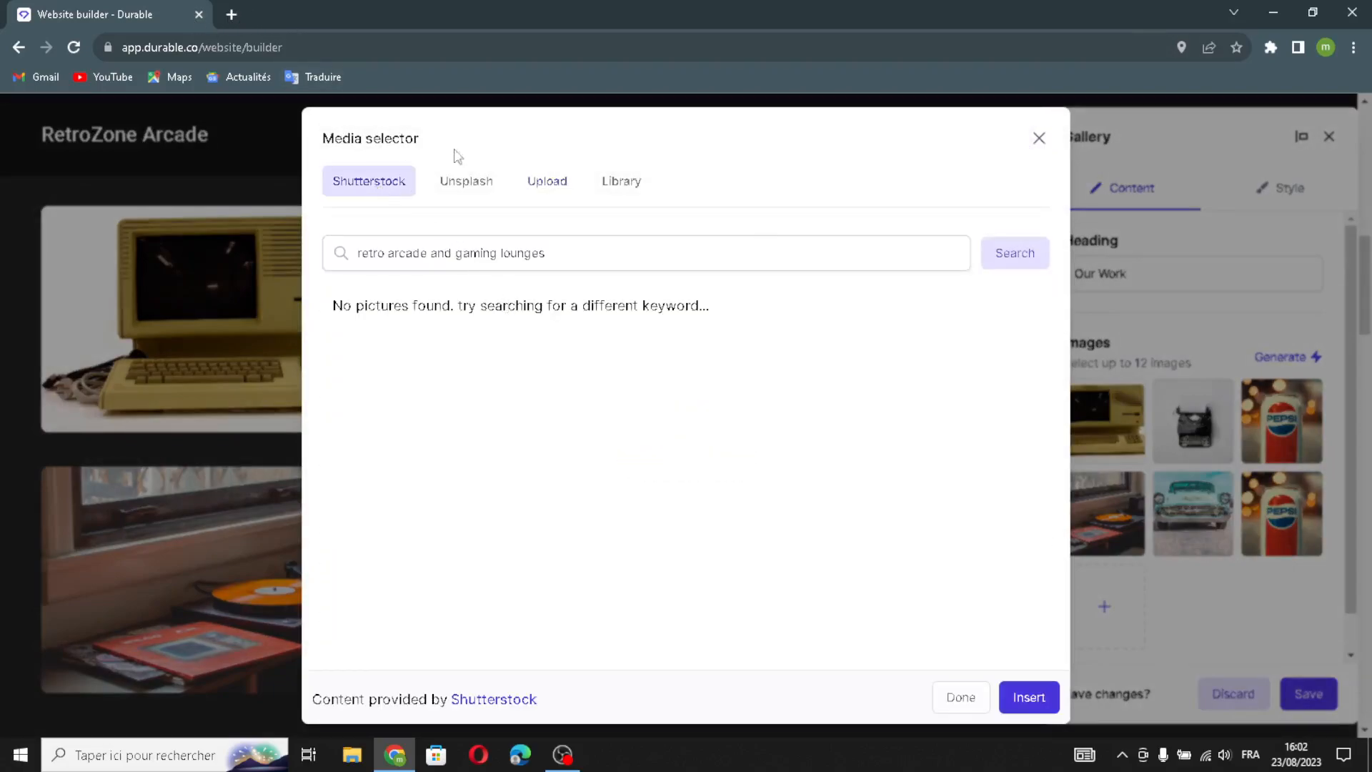
pyautogui.click(463, 182)
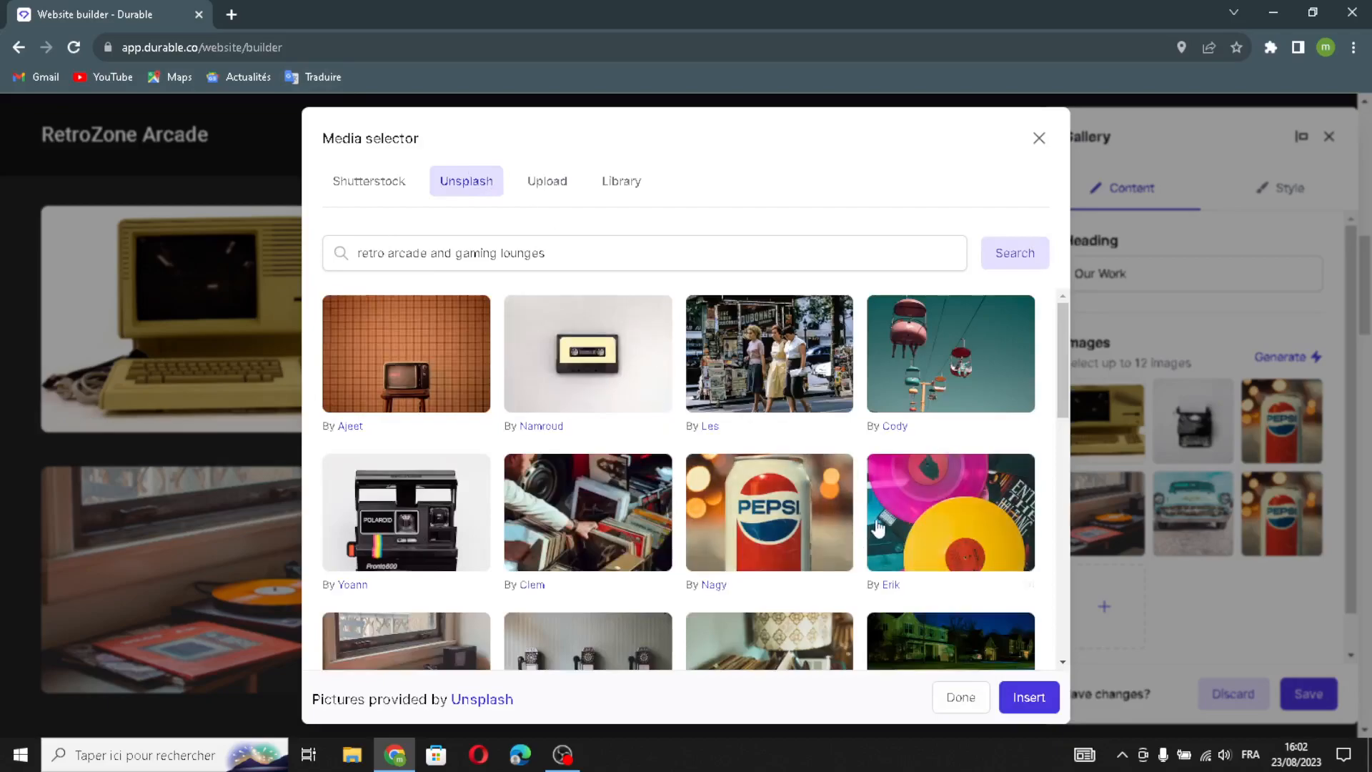
pyautogui.scroll(-2, 769, 514)
pyautogui.scroll(-1, 440, 529)
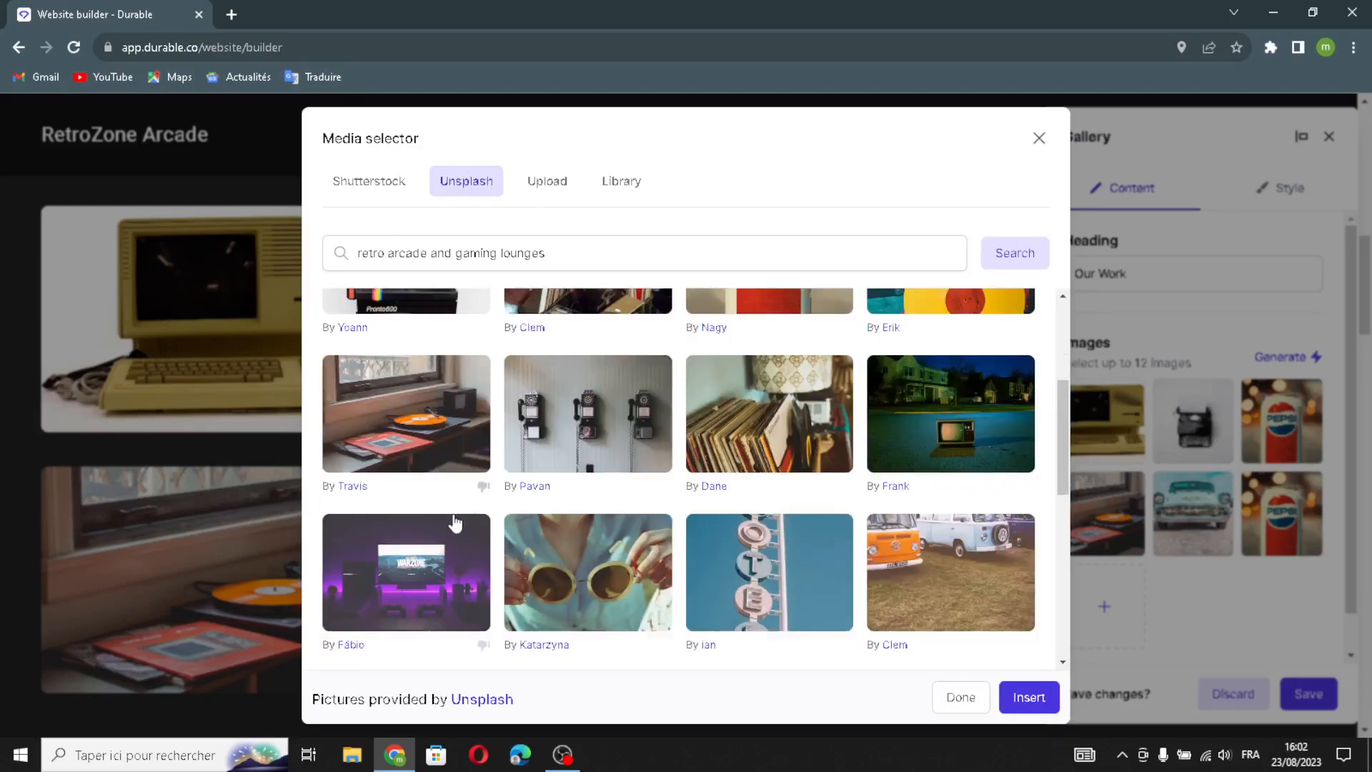
pyautogui.scroll(-3, 450, 527)
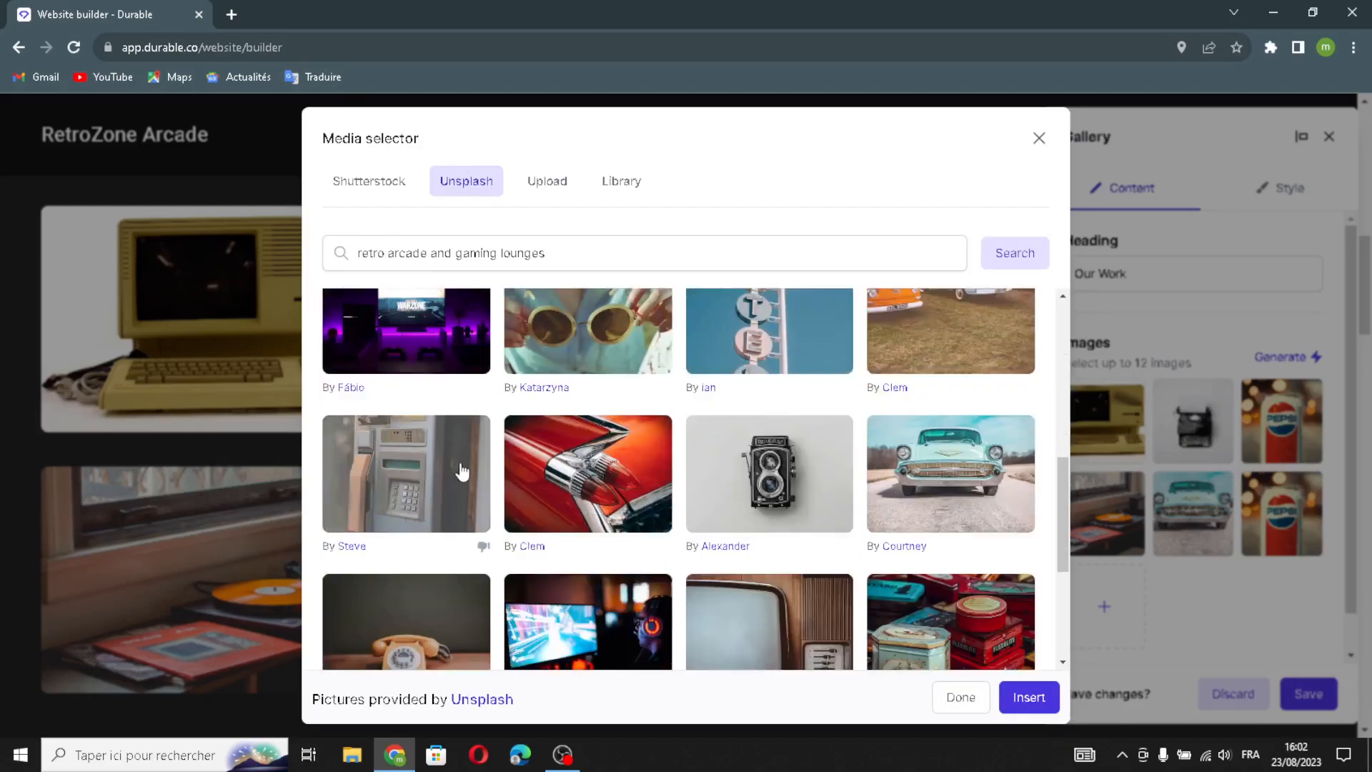
pyautogui.click(623, 495)
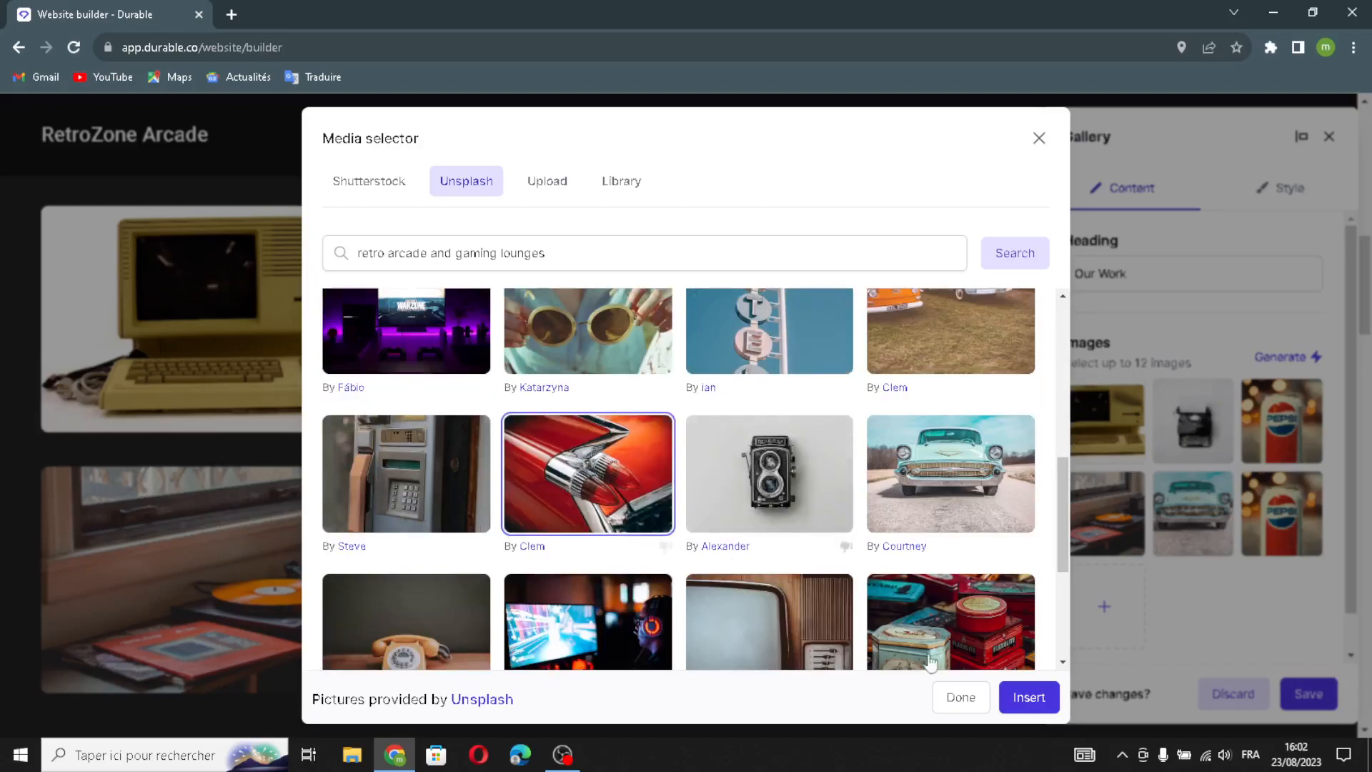
pyautogui.click(1023, 698)
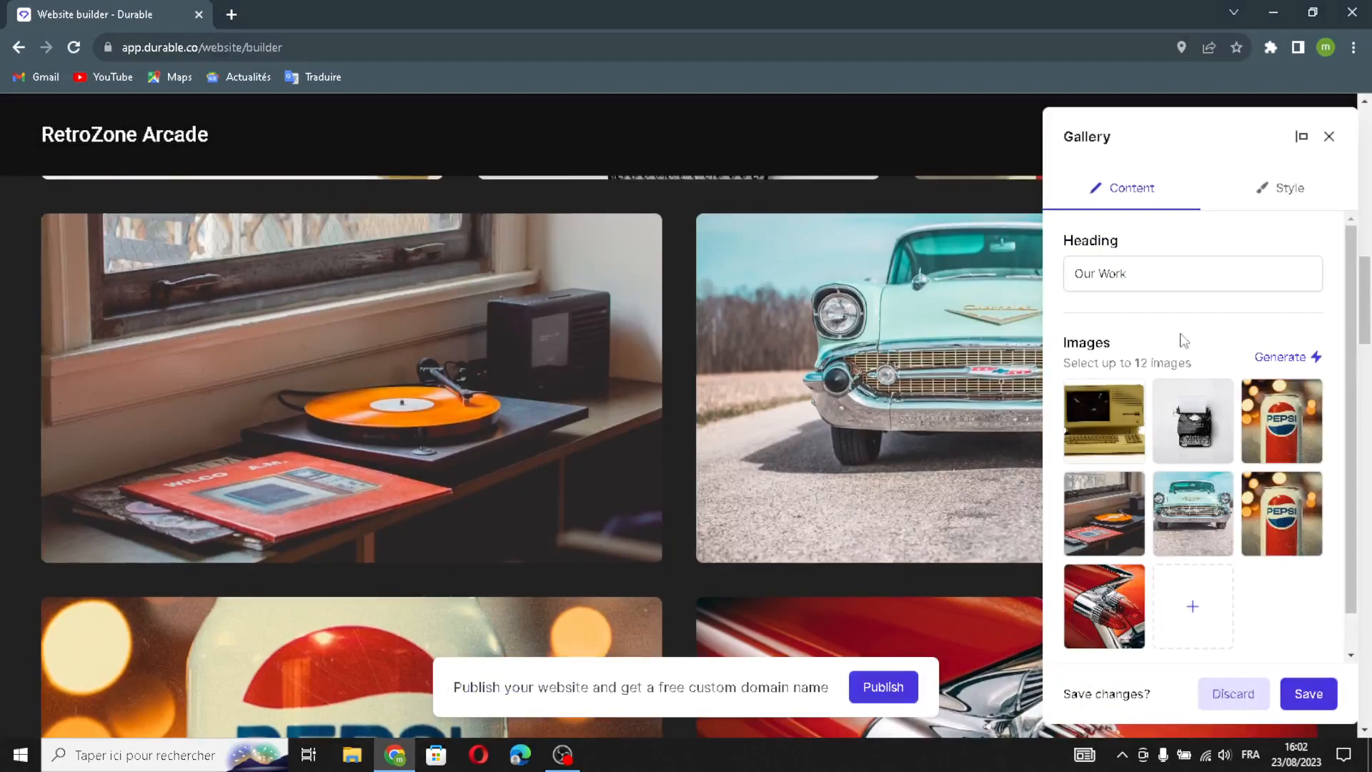
# Turn on Remove gaps and Full width in the gallery's style settings and save the gallery changes.
pyautogui.click(1262, 194)
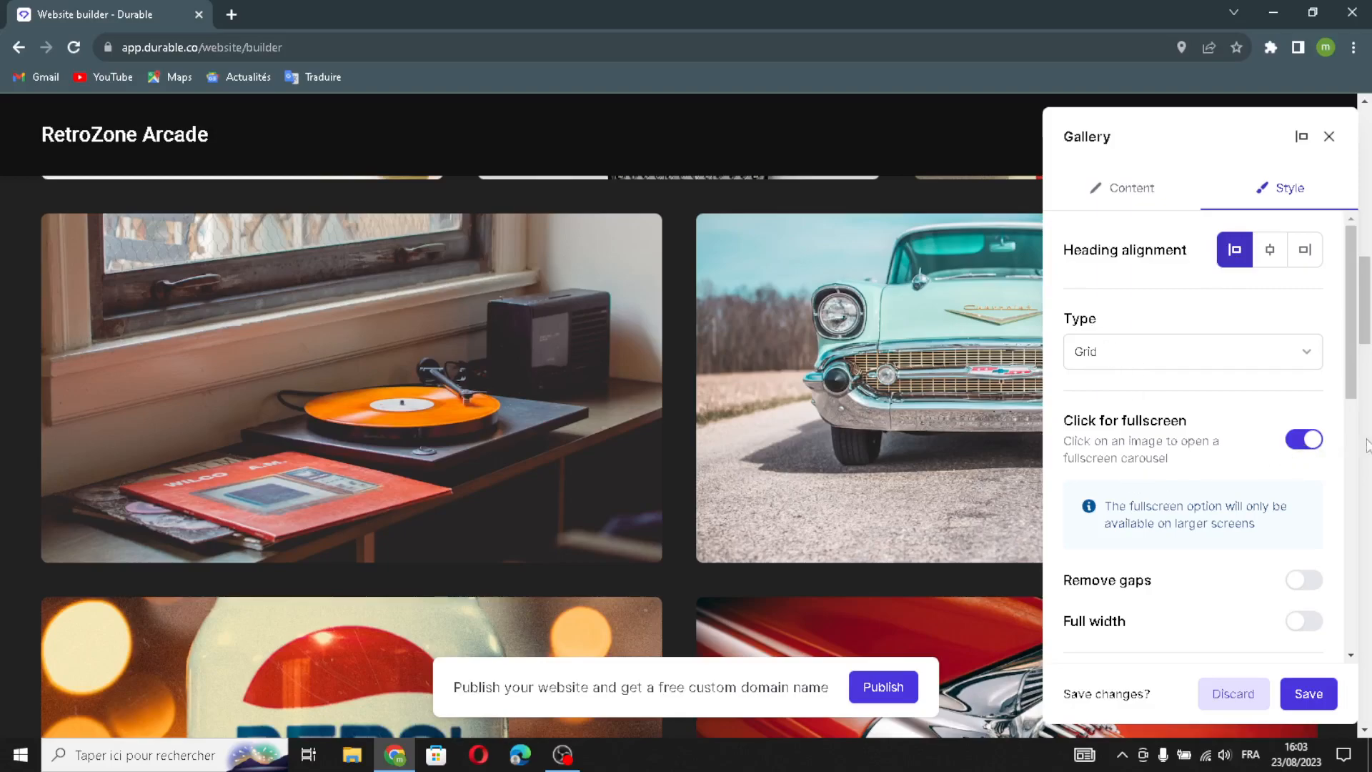
pyautogui.scroll(-3, 1262, 569)
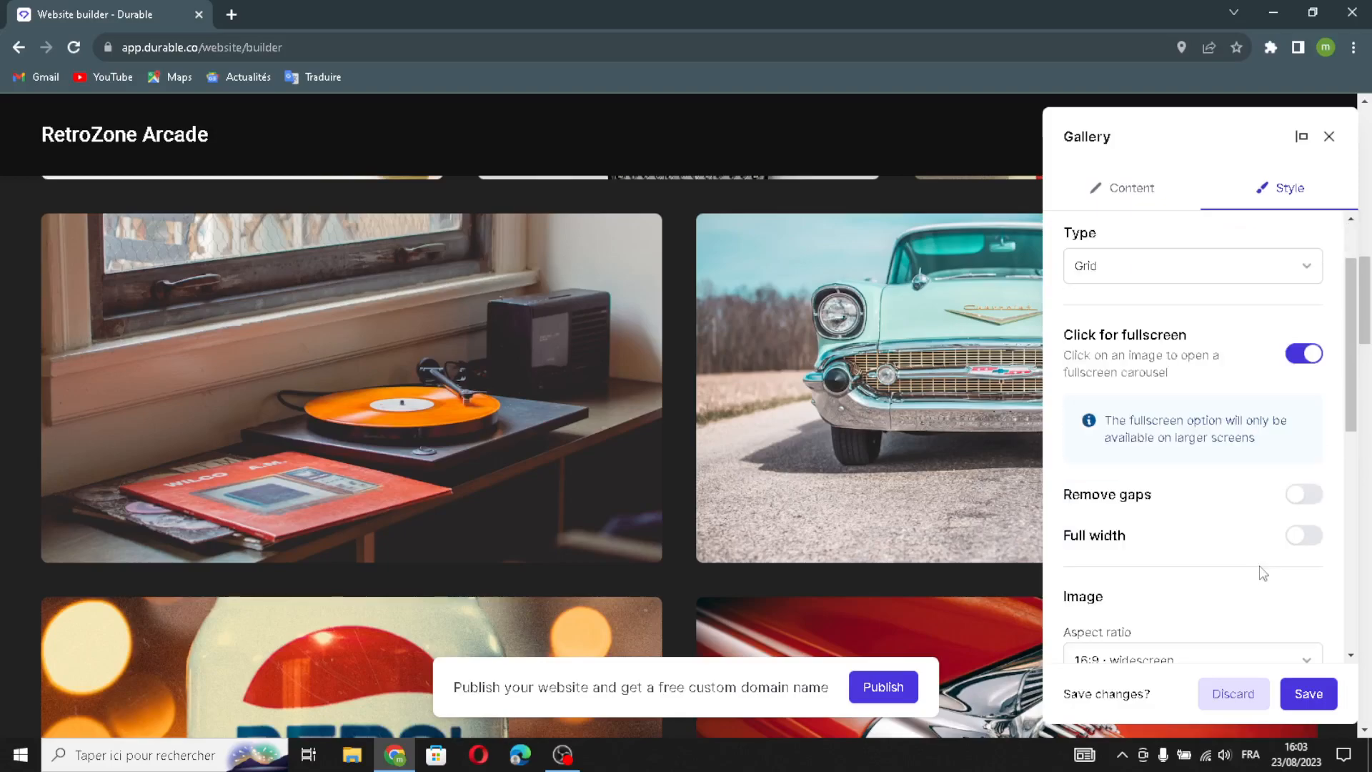
pyautogui.click(1304, 408)
pyautogui.click(1317, 456)
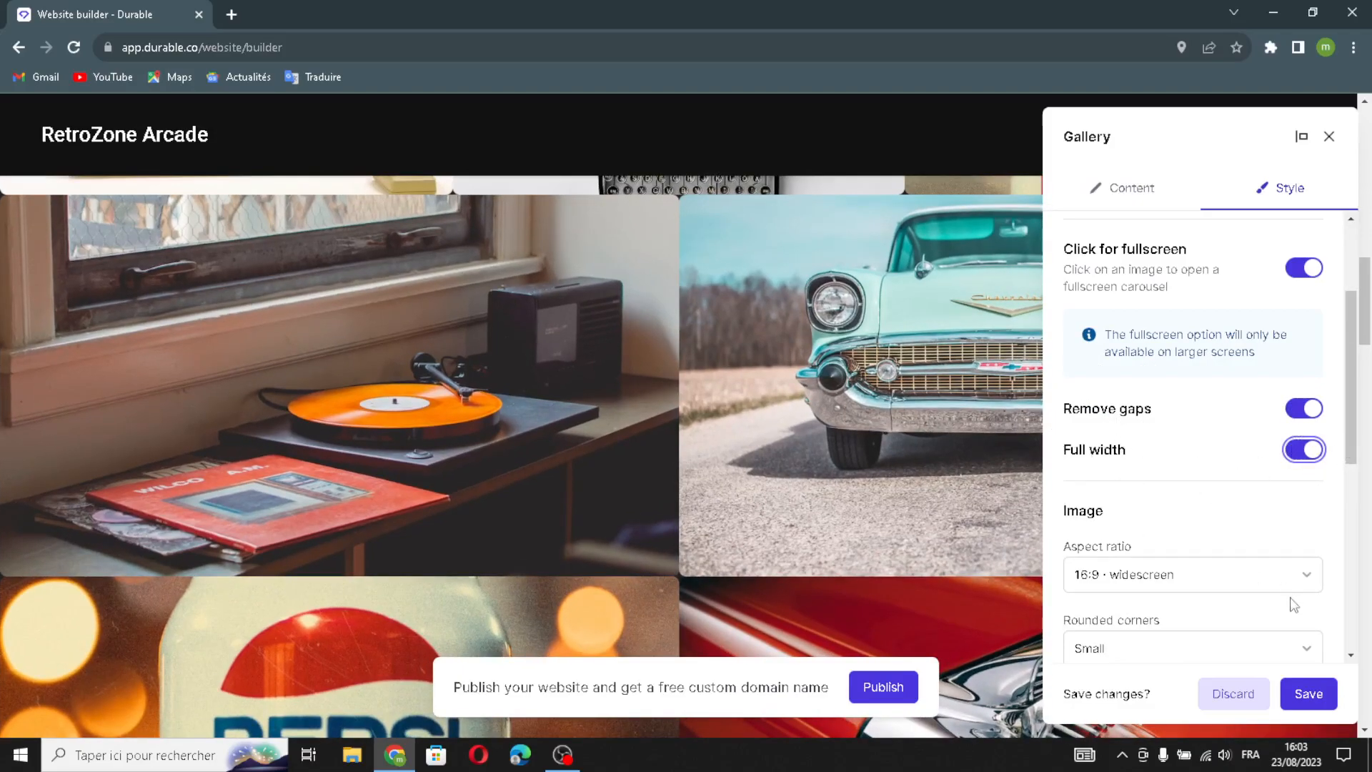
pyautogui.scroll(-3, 1295, 604)
pyautogui.scroll(-2, 1155, 625)
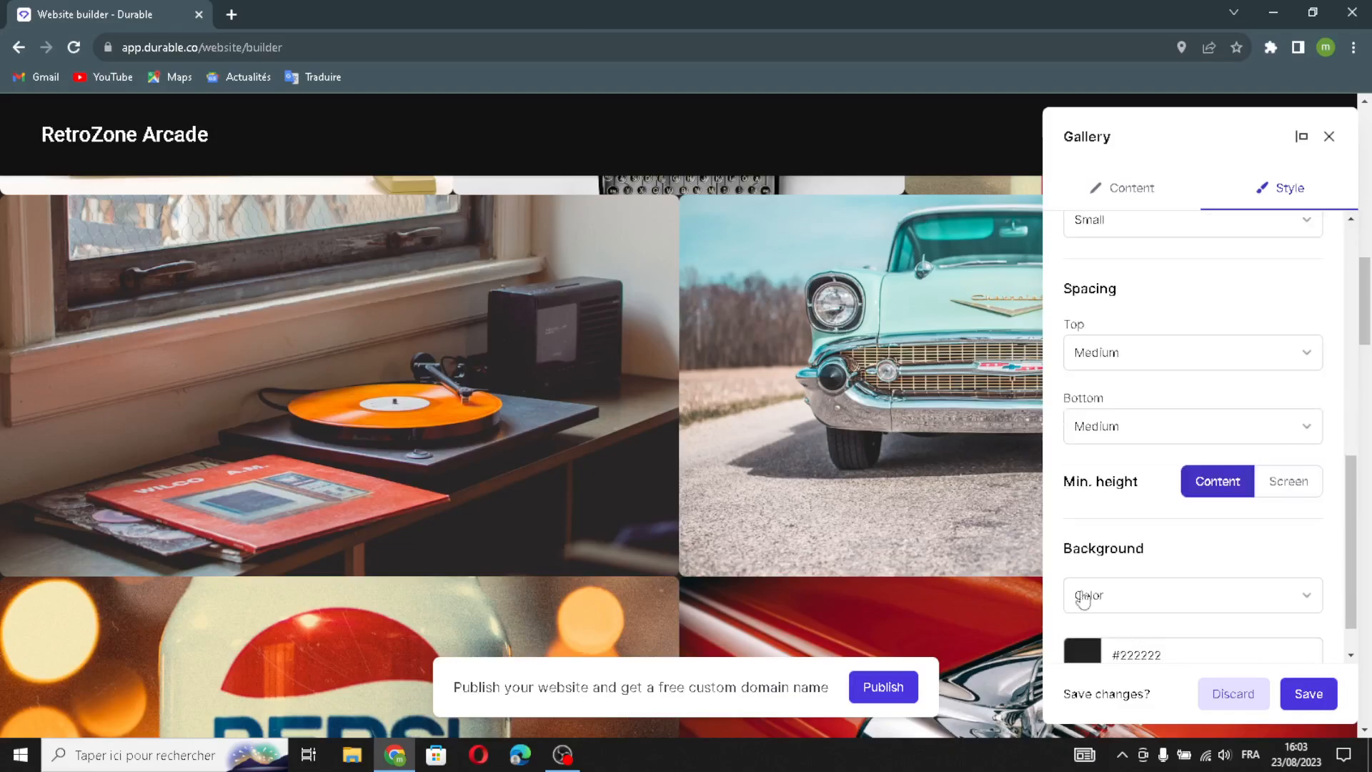
pyautogui.scroll(-1, 1129, 594)
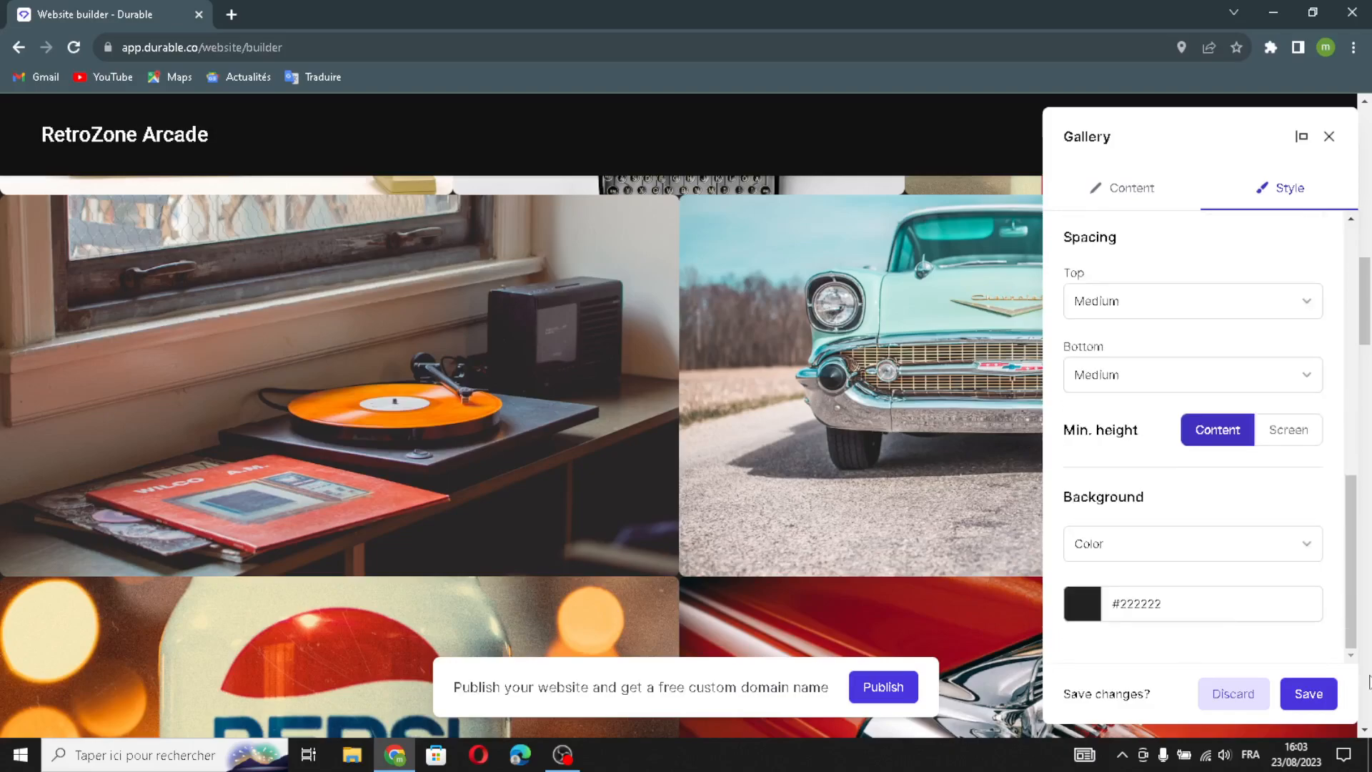
pyautogui.click(1308, 694)
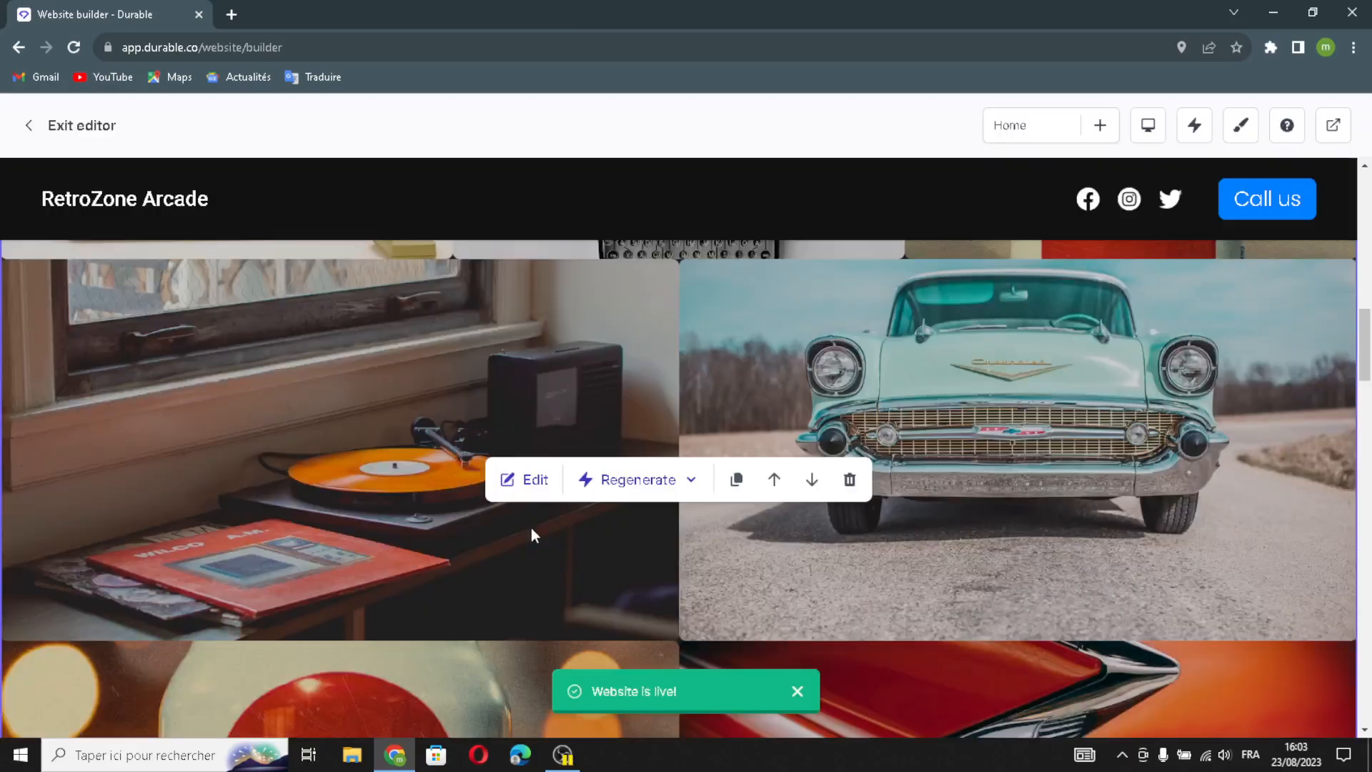
# Review the style settings of the About us text section and close them.
pyautogui.scroll(-10, 531, 527)
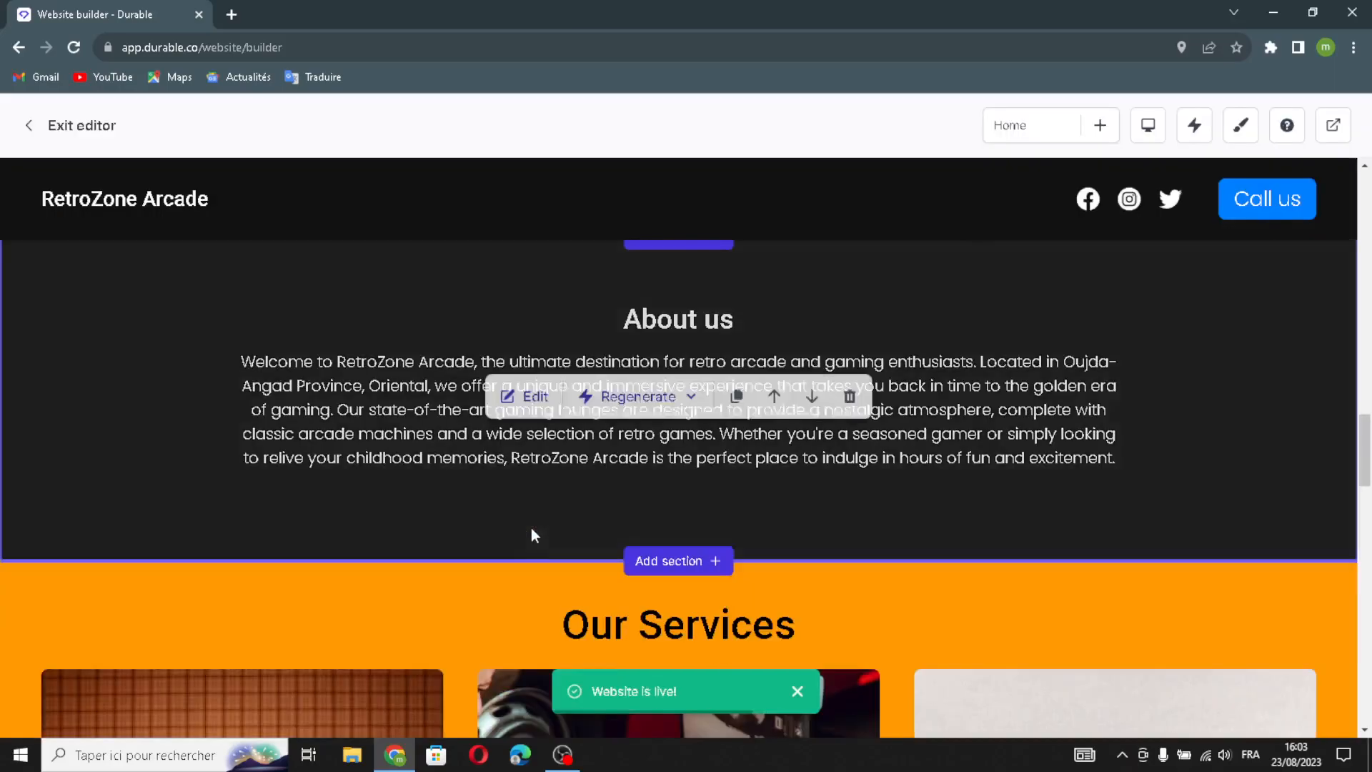
pyautogui.click(538, 395)
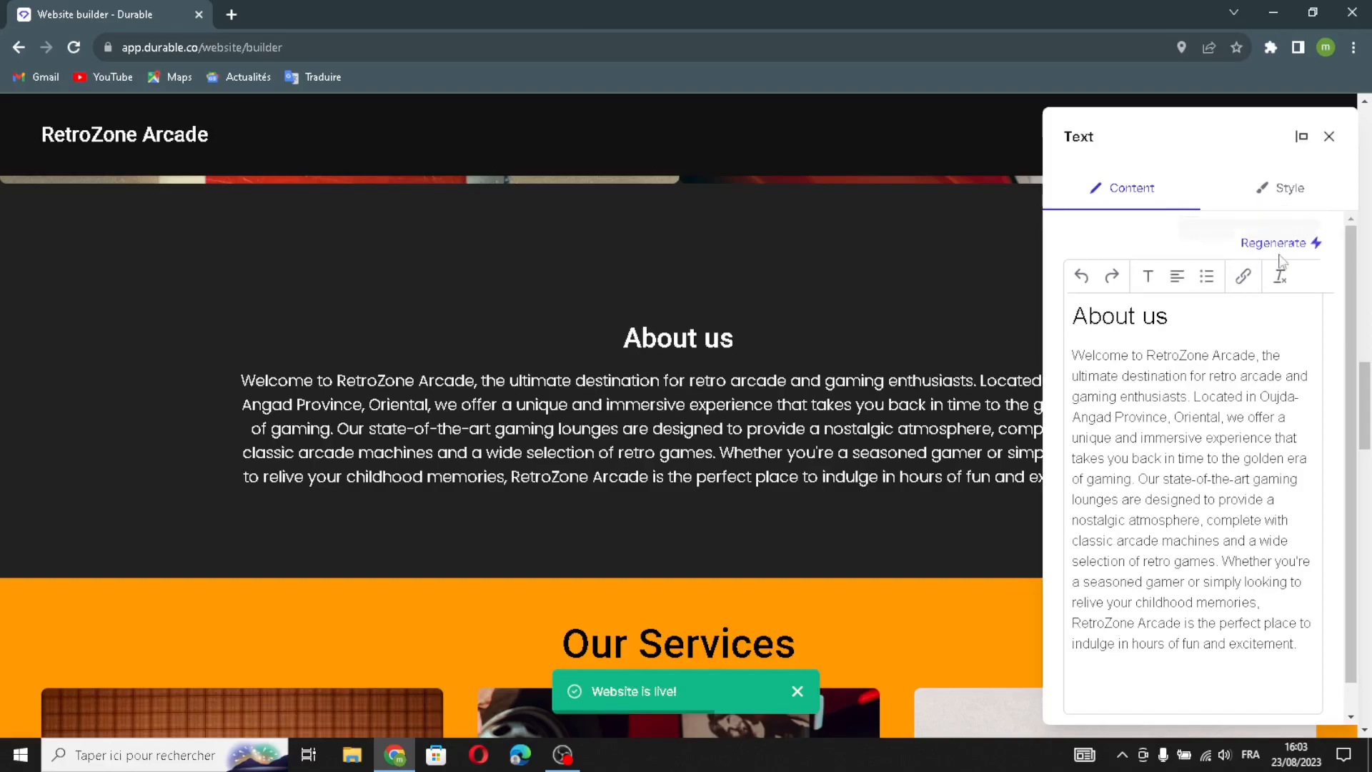
pyautogui.click(1286, 187)
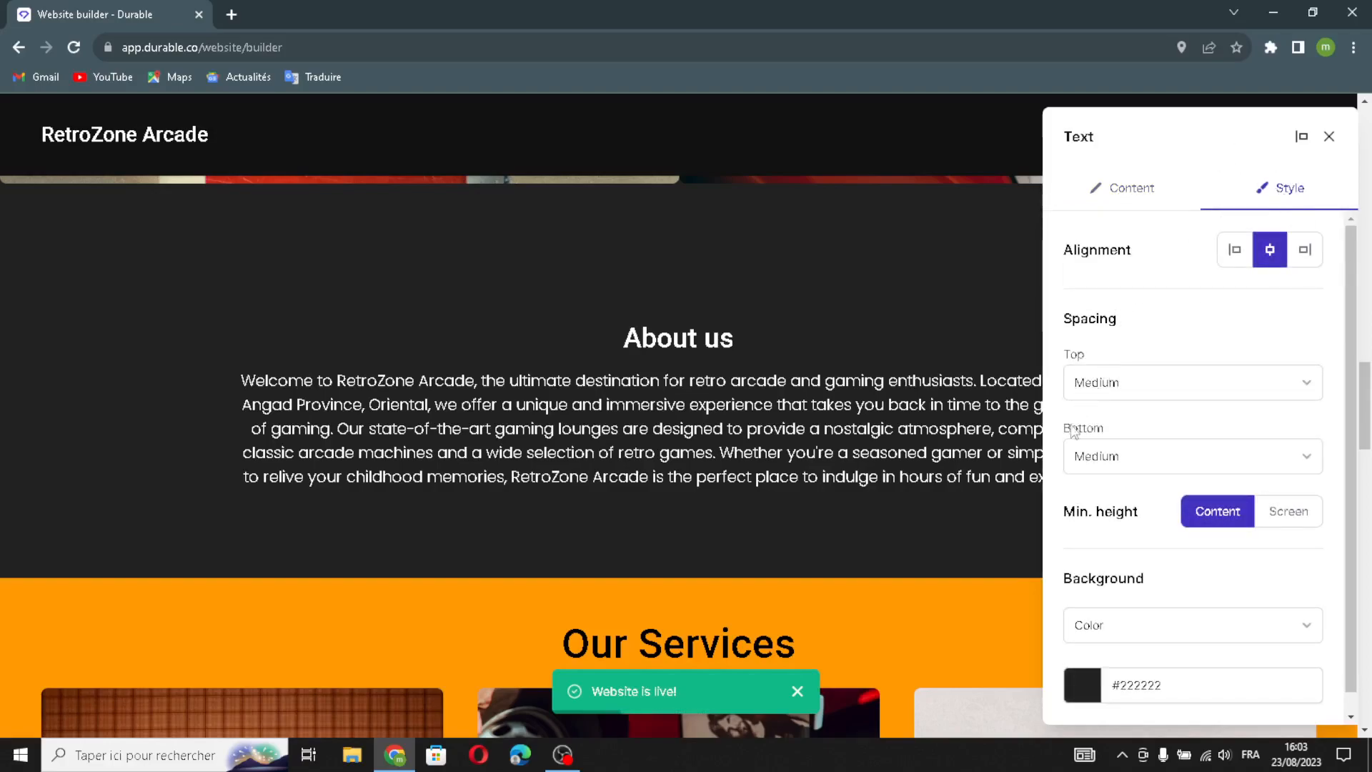
pyautogui.scroll(-1, 1069, 583)
pyautogui.scroll(1, 1175, 386)
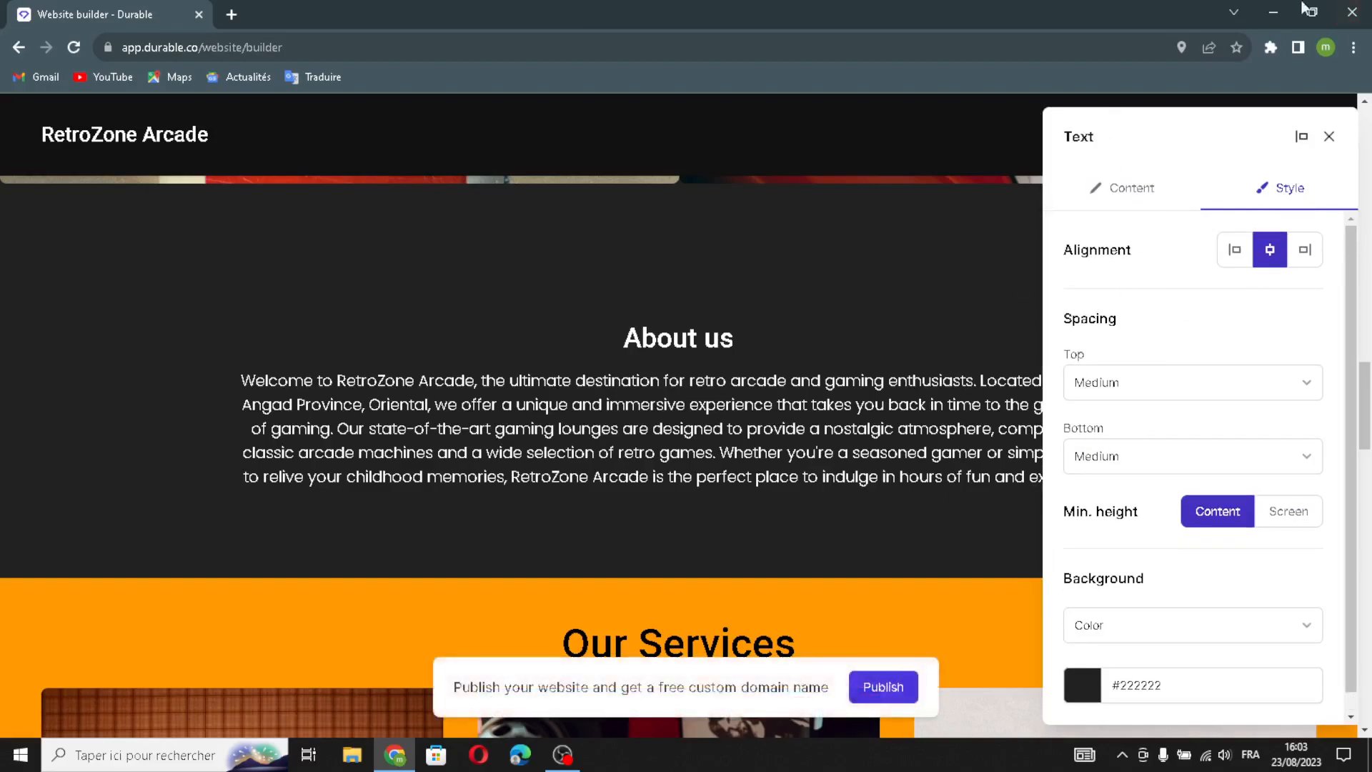
pyautogui.click(1329, 136)
# Open the Our Services list for editing and start a new list item.
pyautogui.scroll(-4, 1059, 434)
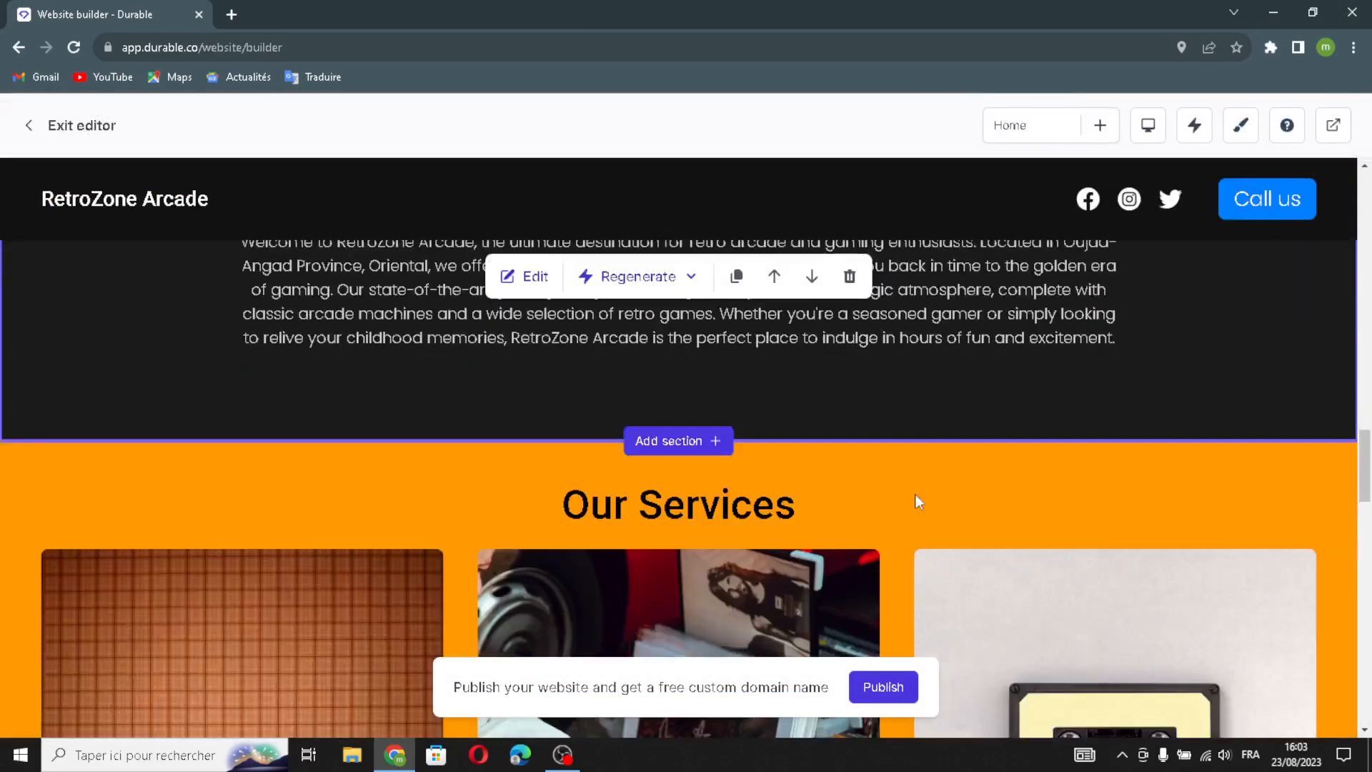
pyautogui.scroll(-3, 500, 493)
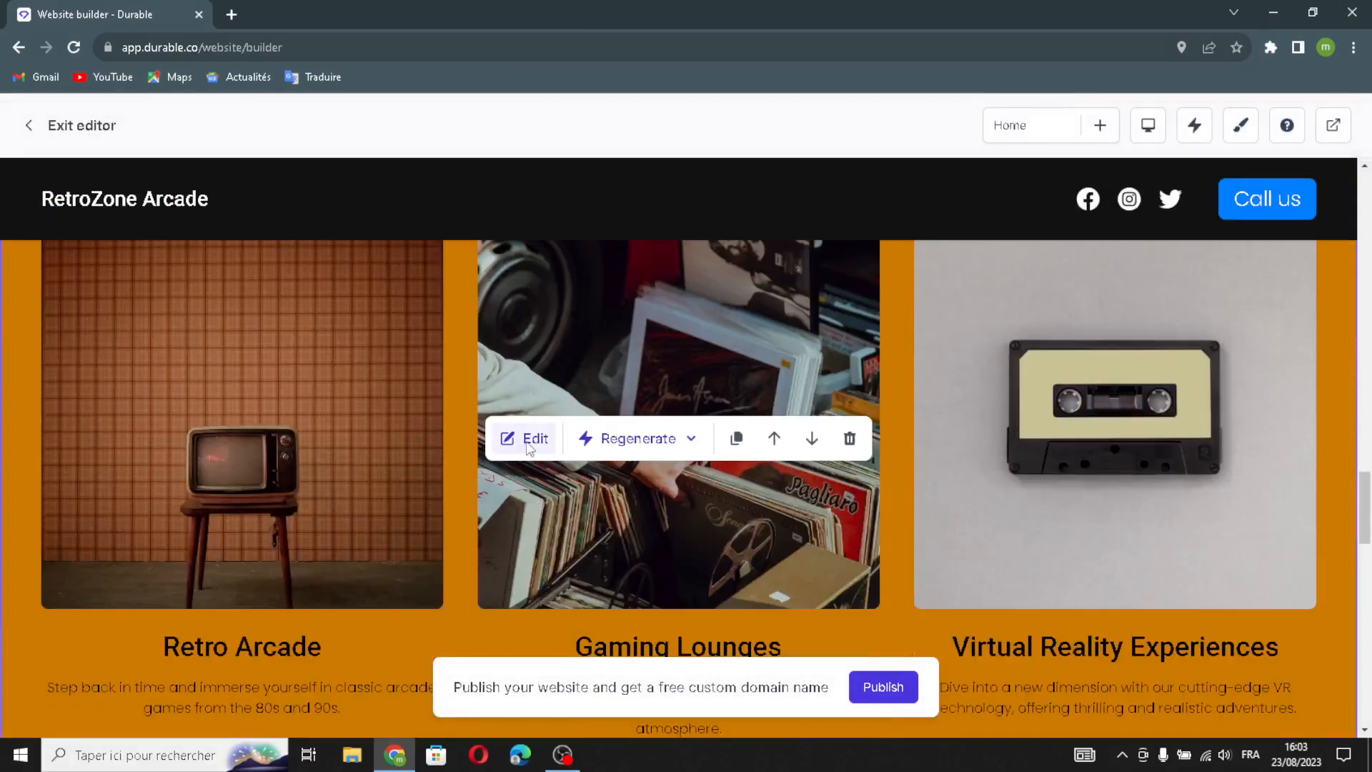
pyautogui.click(524, 438)
pyautogui.moveTo(1167, 284); pyautogui.dragTo(1243, 352)
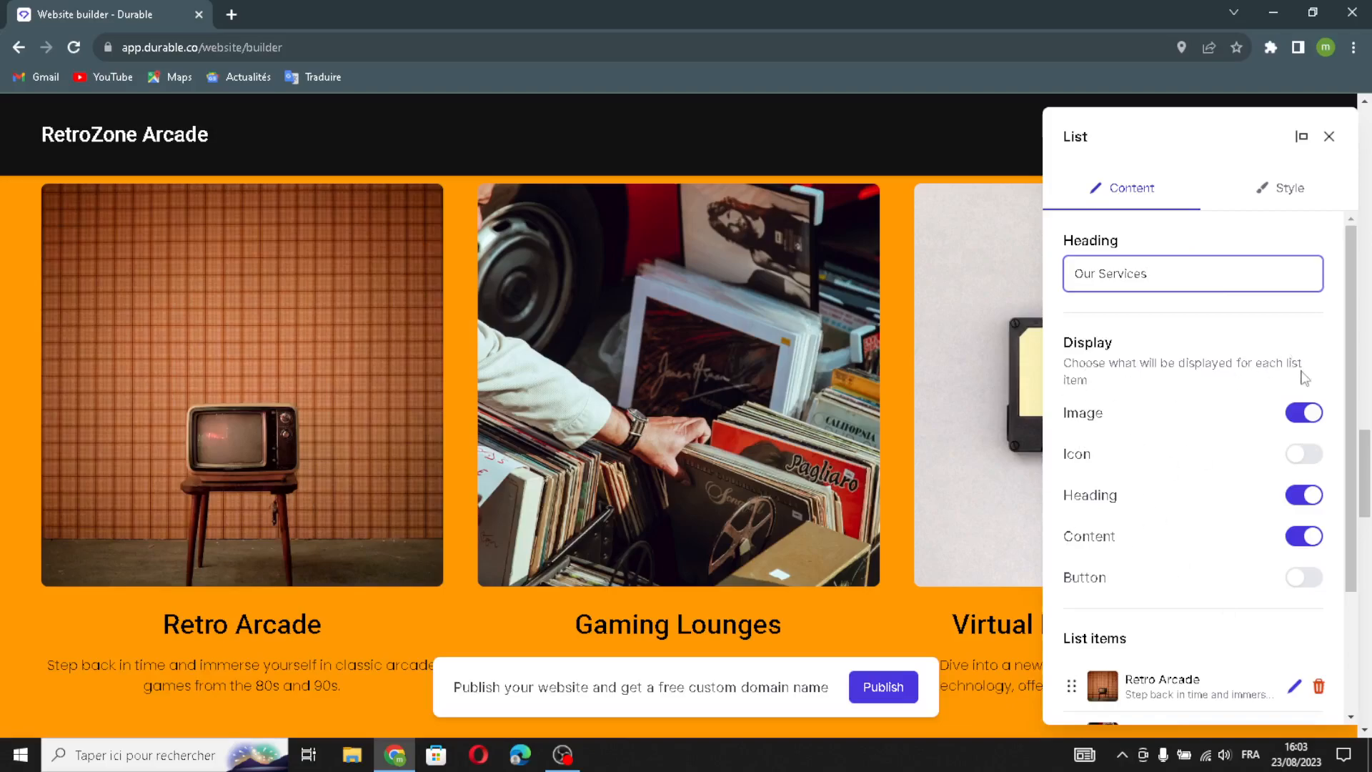
pyautogui.scroll(-3, 1142, 434)
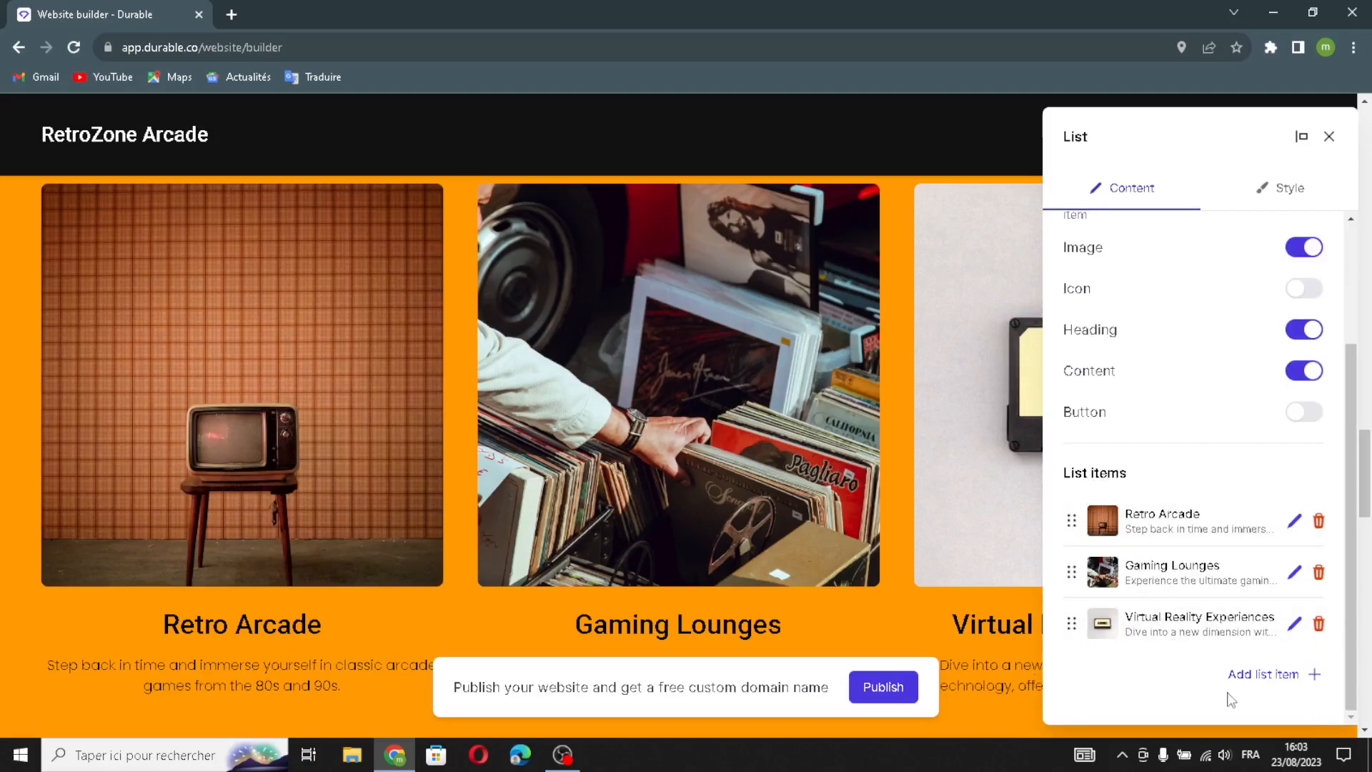
pyautogui.click(1264, 673)
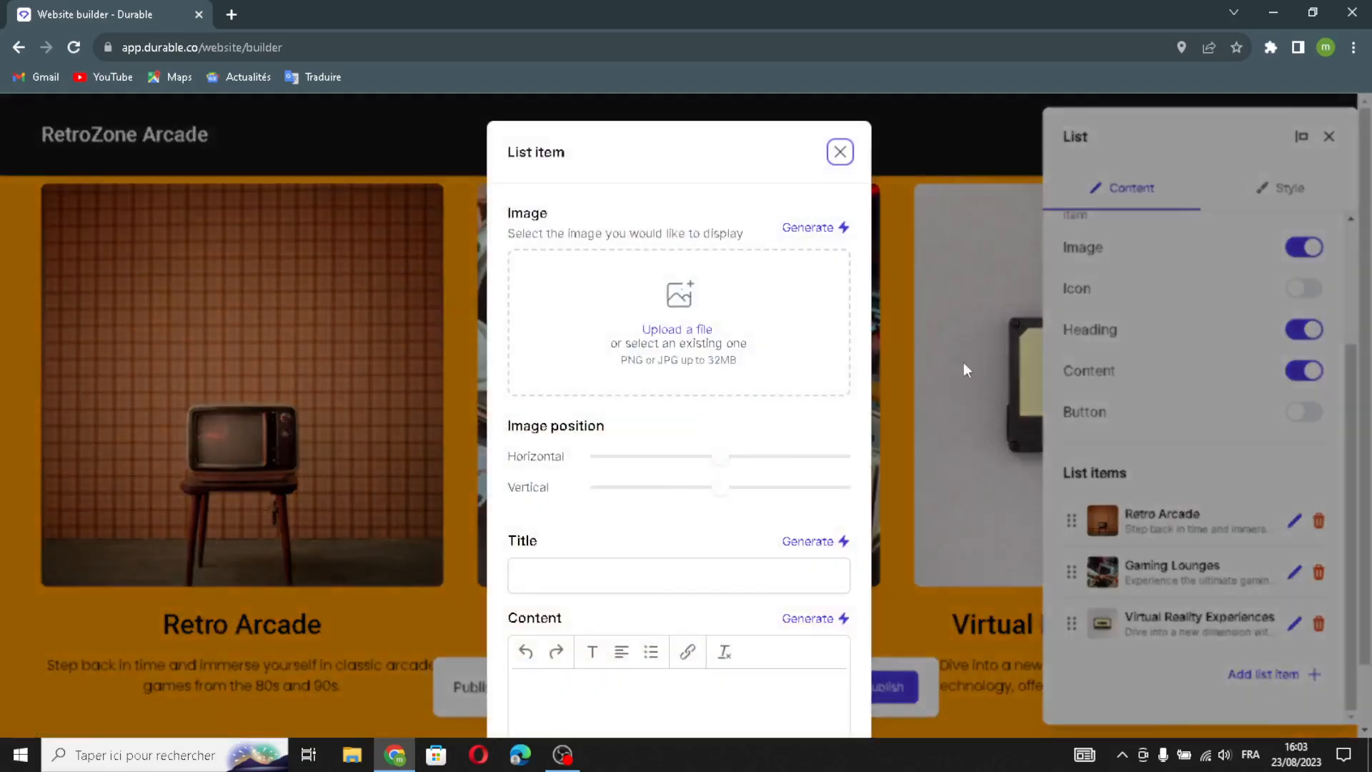
# Generate the new list item's image, title and content, then save the item and the list changes.
pyautogui.click(829, 228)
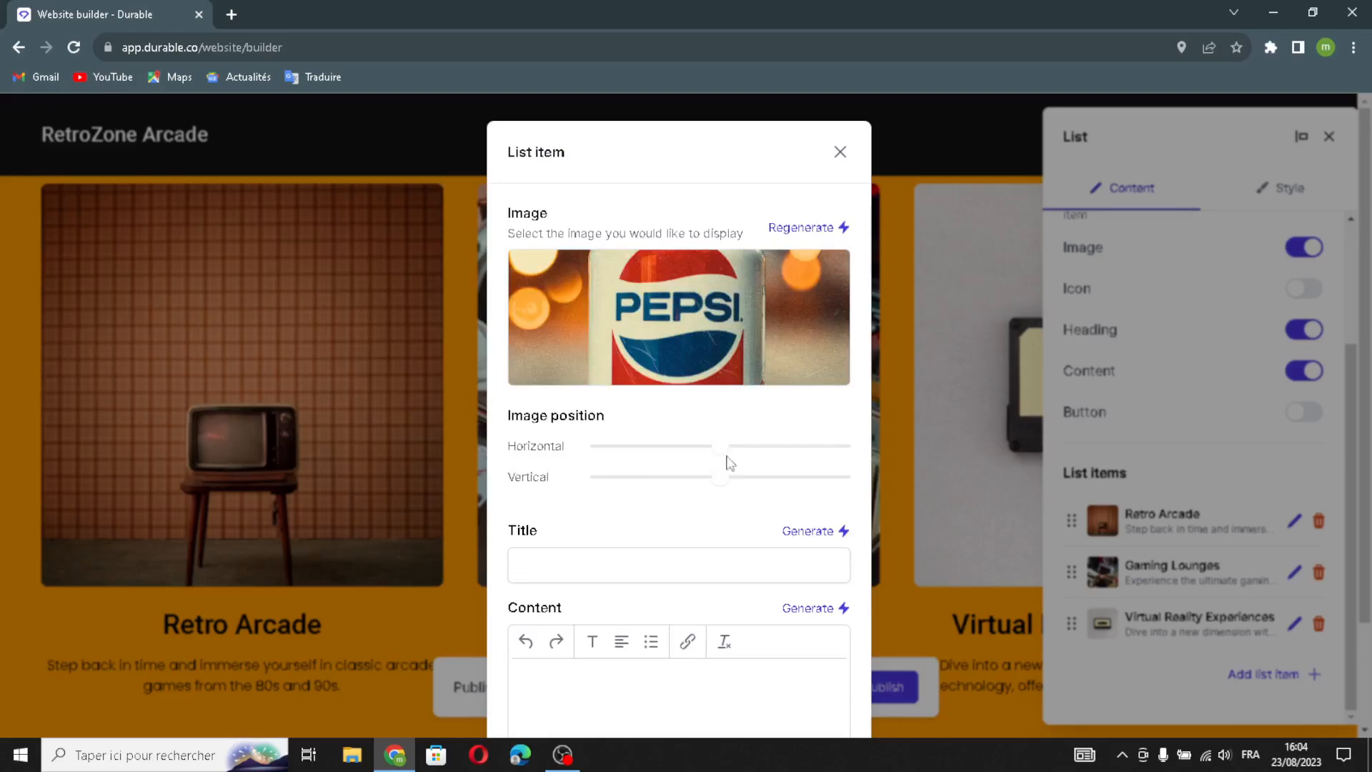
pyautogui.click(804, 533)
pyautogui.scroll(-1, 770, 600)
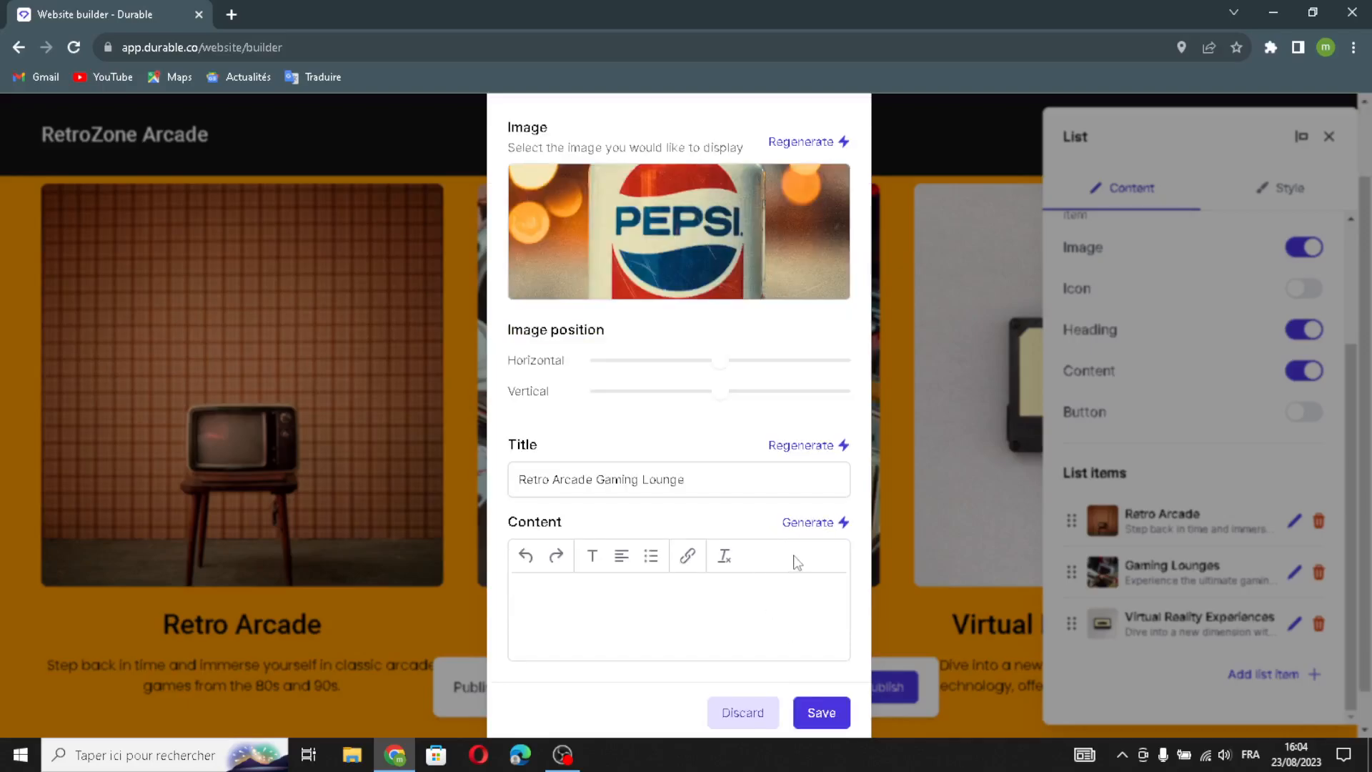
pyautogui.click(813, 522)
pyautogui.scroll(-1, 781, 626)
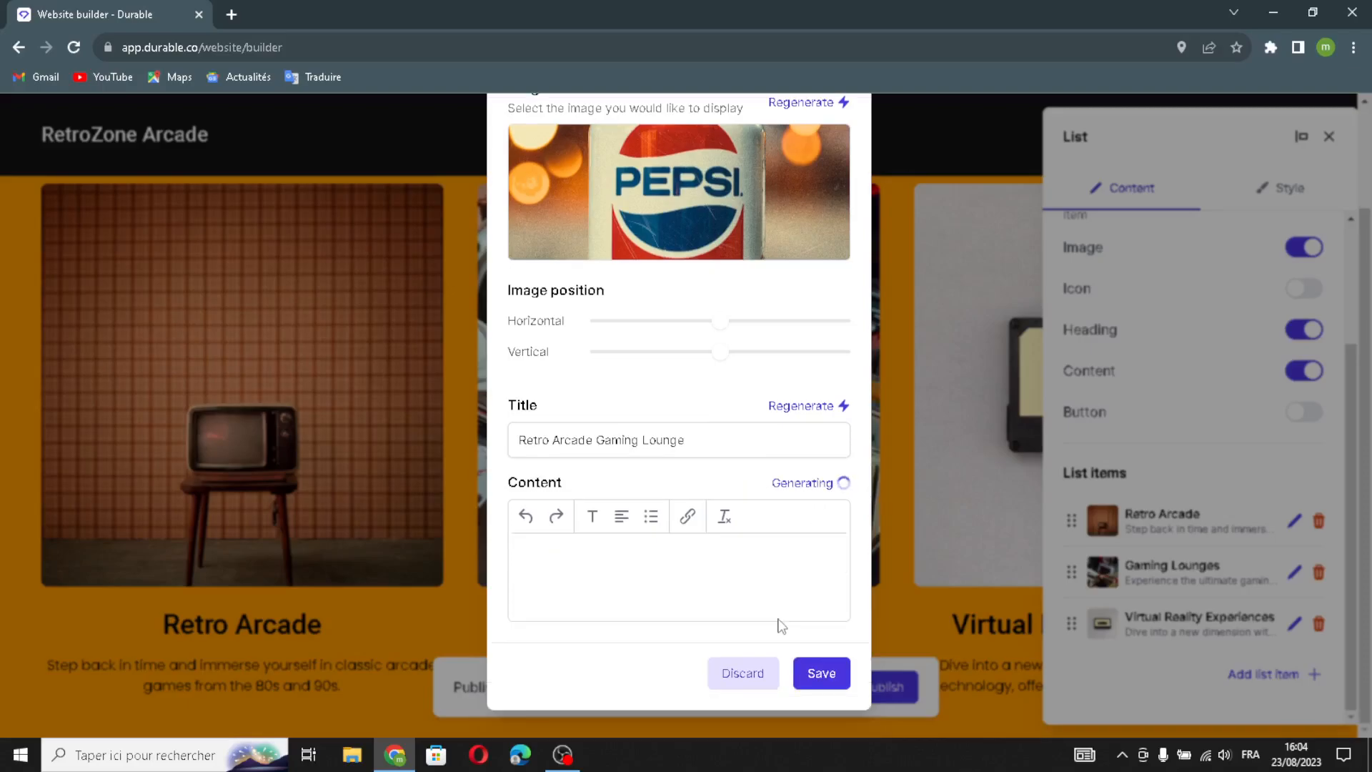
pyautogui.scroll(-2, 823, 683)
pyautogui.click(819, 684)
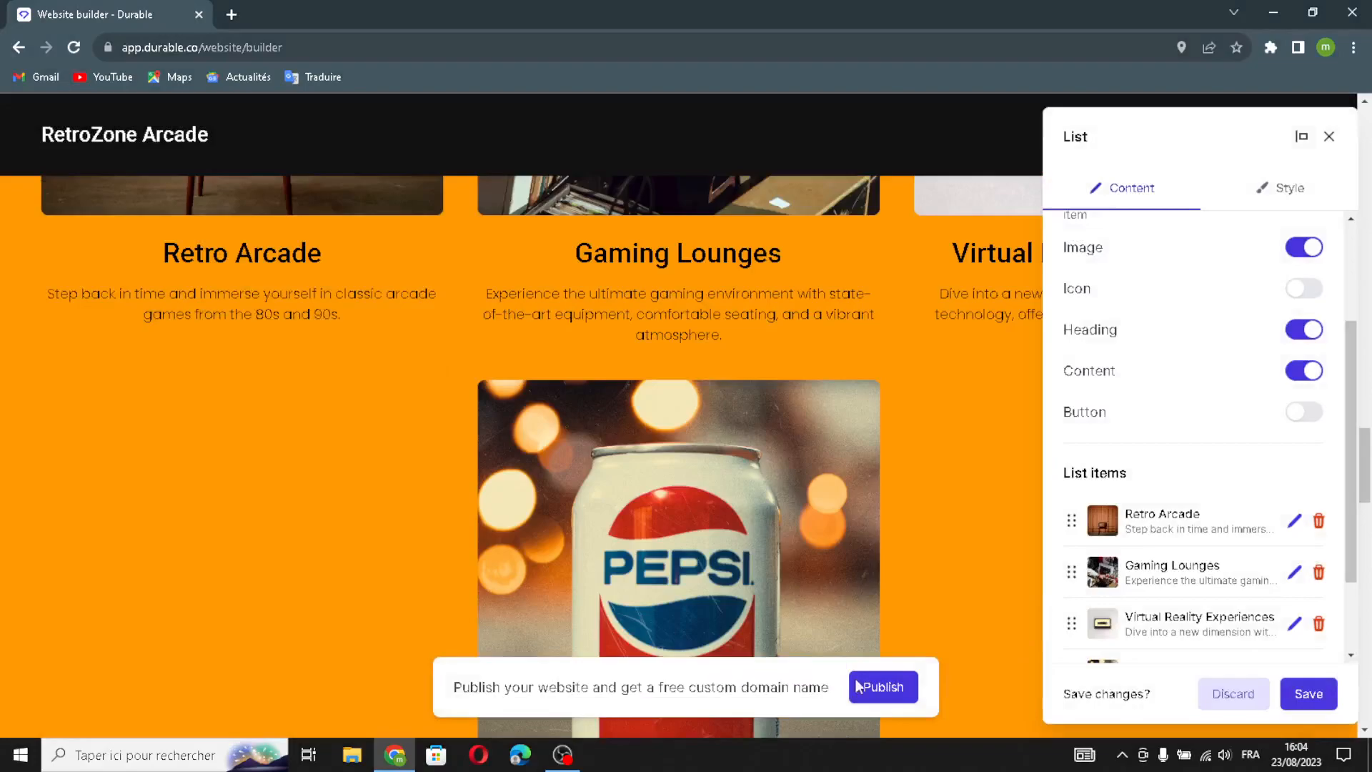
pyautogui.click(1310, 695)
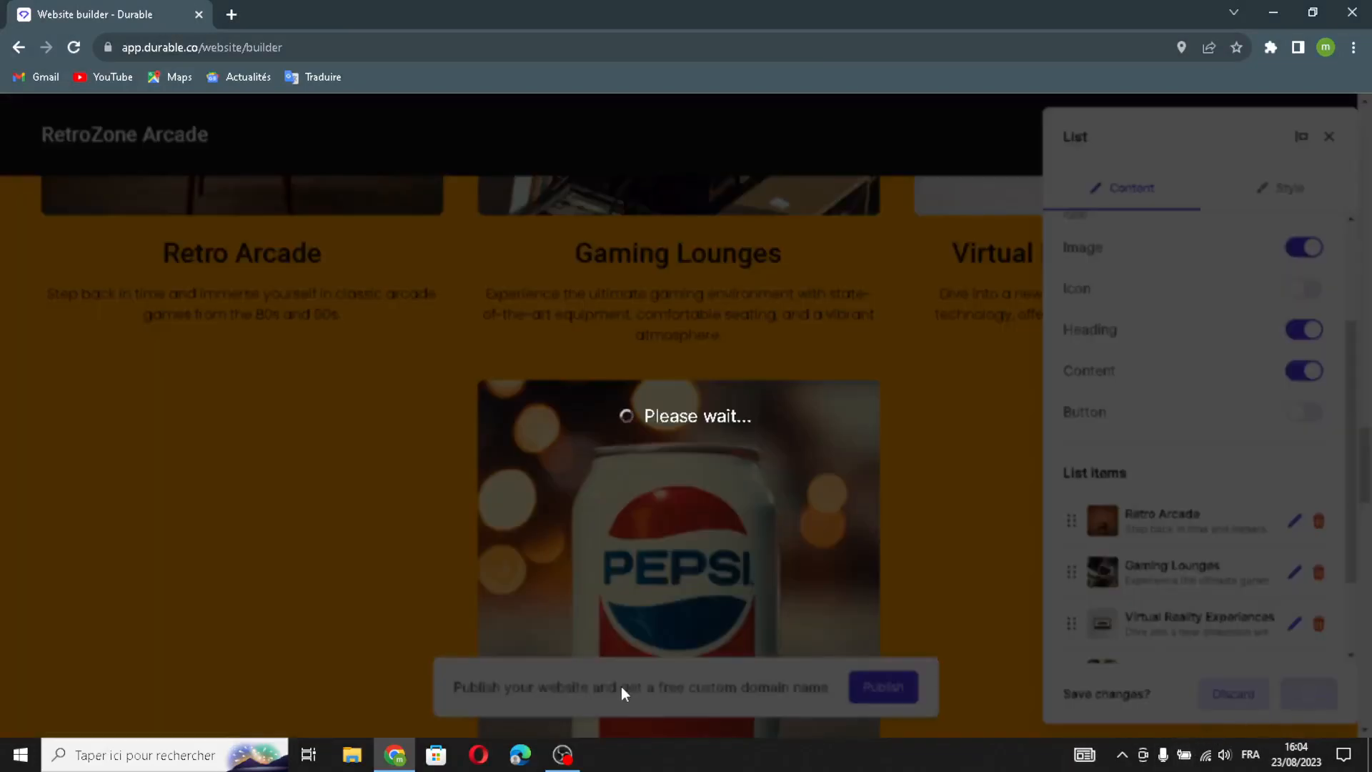
# Add a testimonial with a generated quote and author name to the testimonials section and save the changes.
pyautogui.scroll(-12, 552, 556)
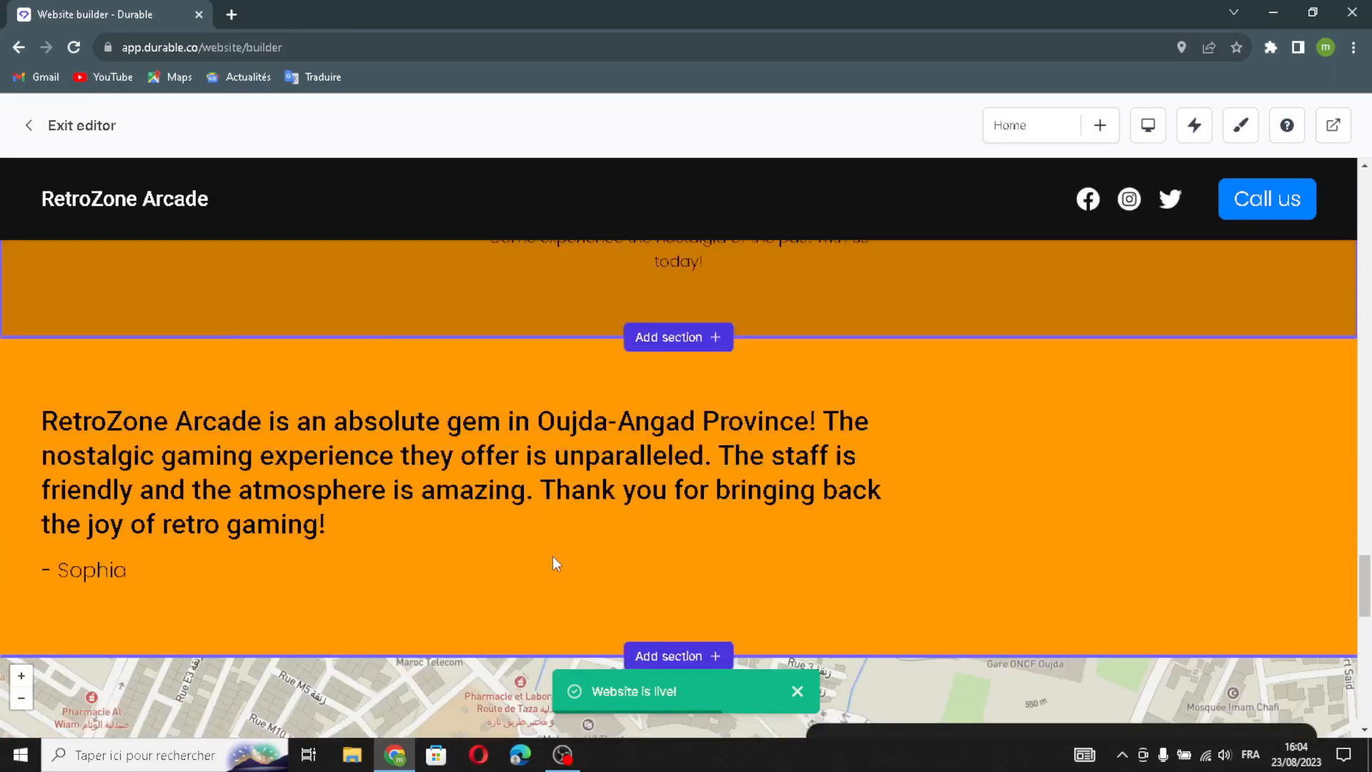
pyautogui.click(521, 408)
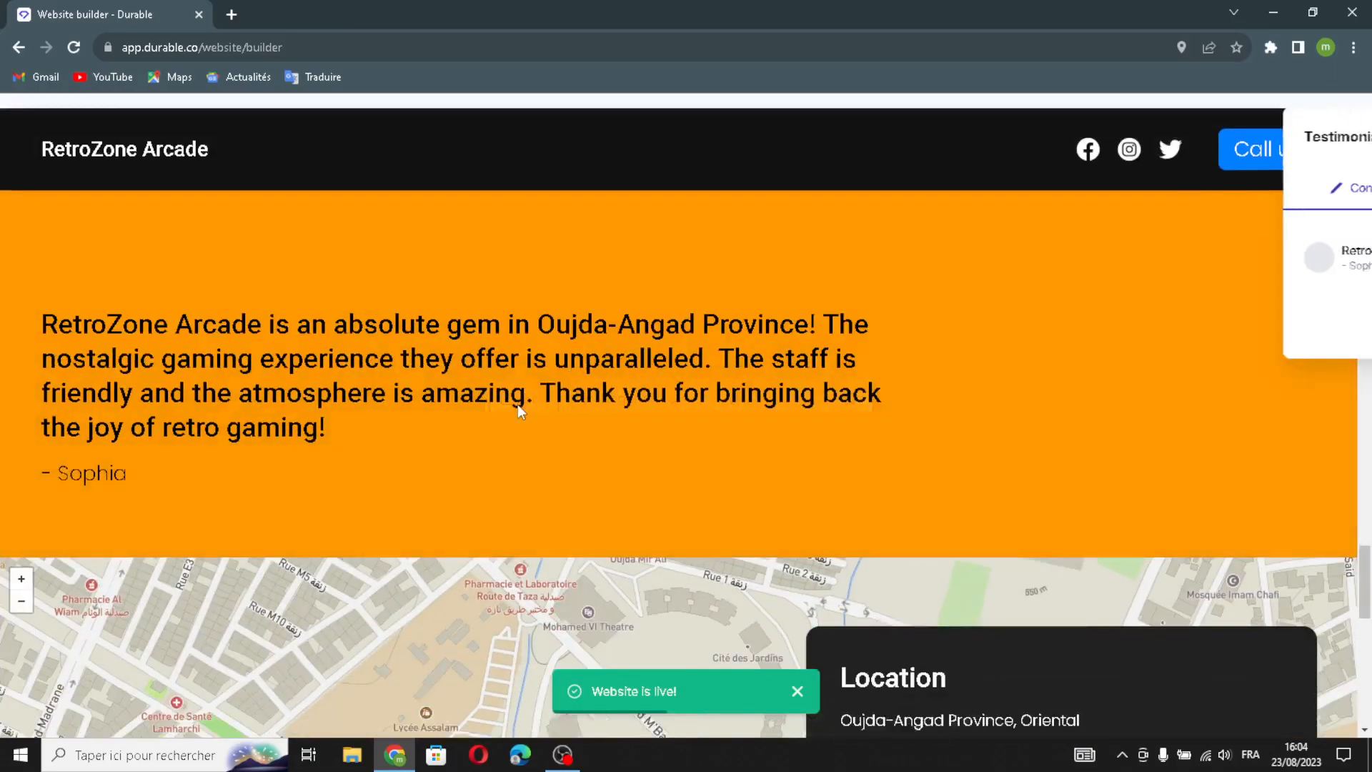
pyautogui.click(1257, 311)
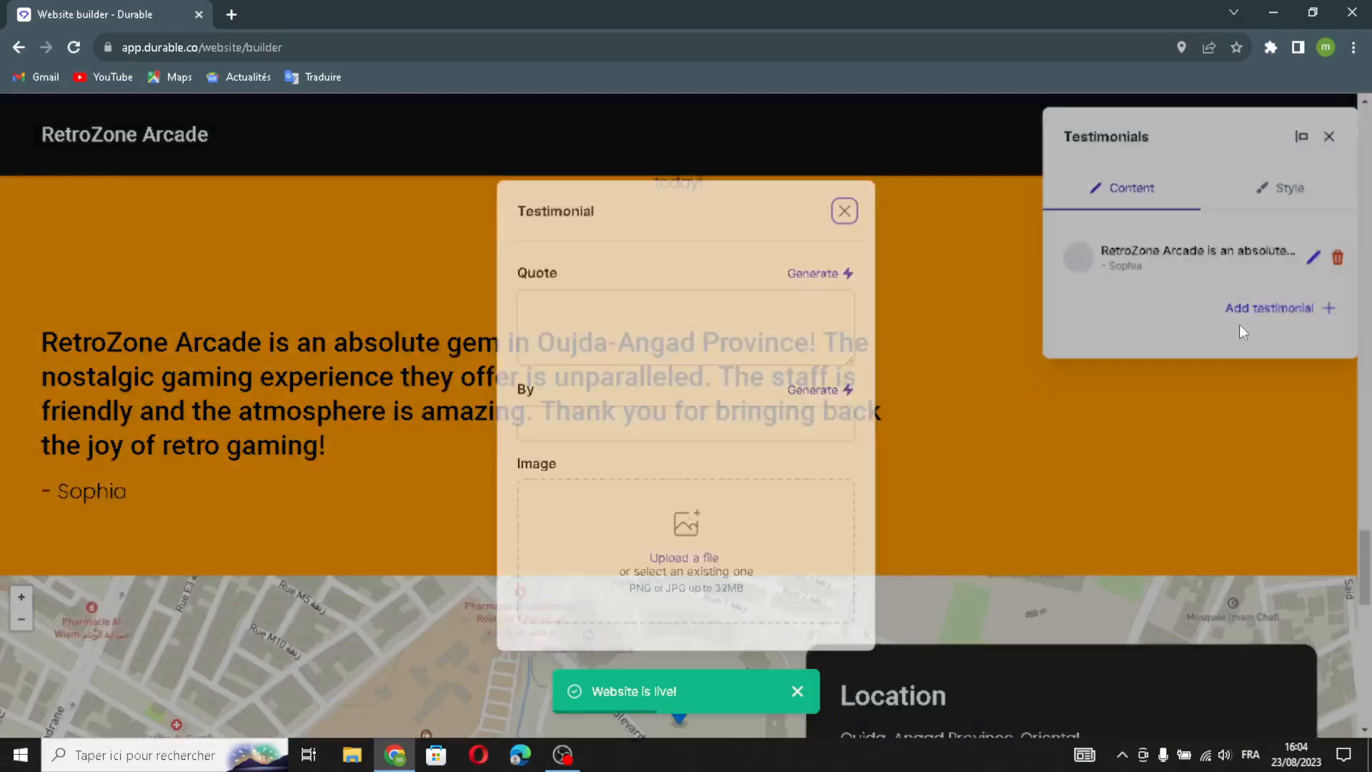
pyautogui.click(812, 274)
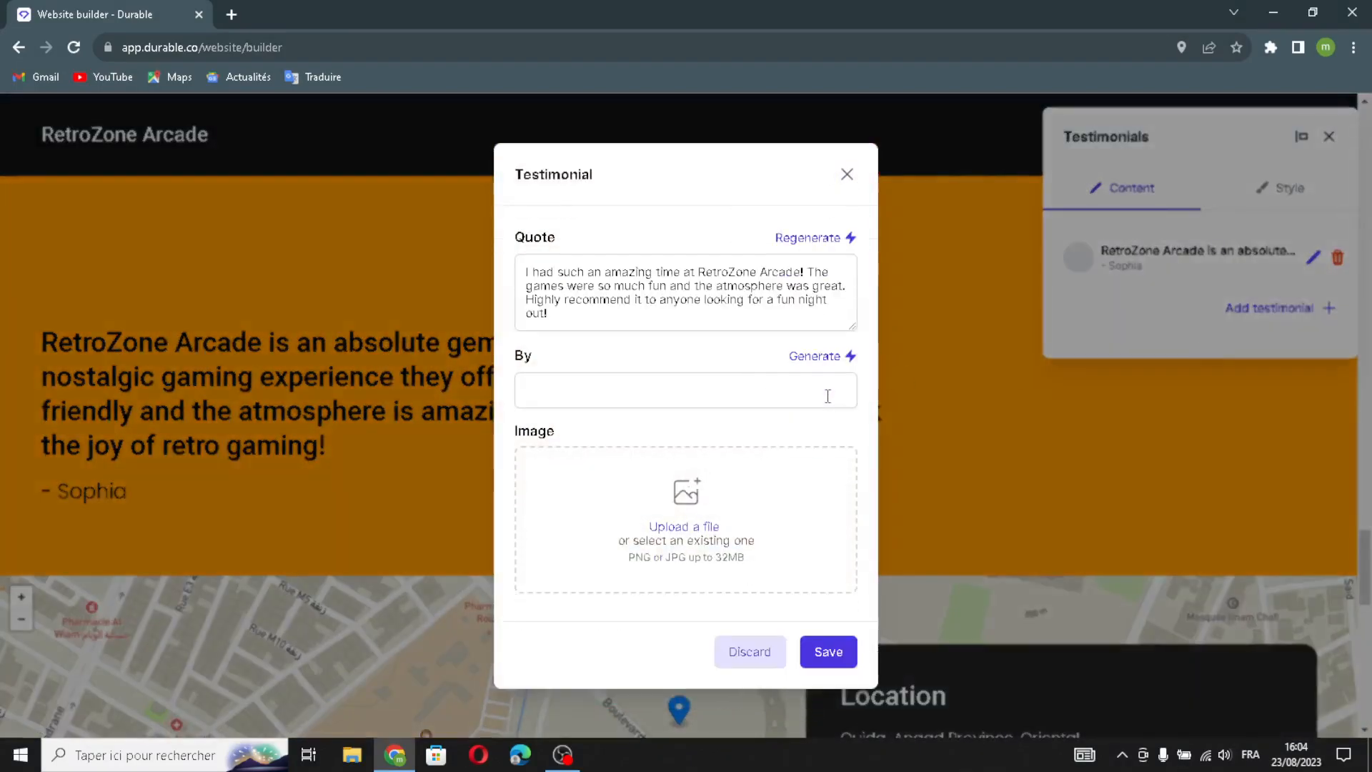
pyautogui.click(818, 366)
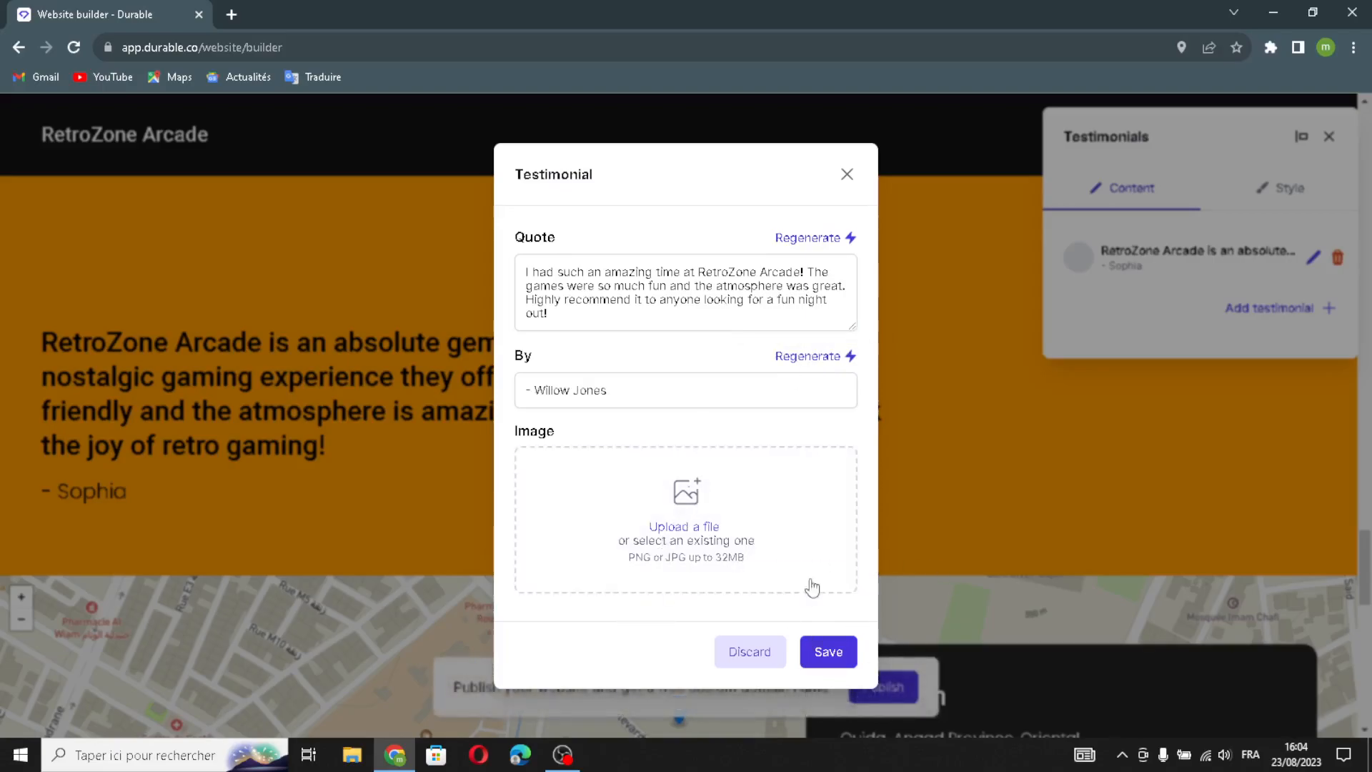
pyautogui.click(827, 647)
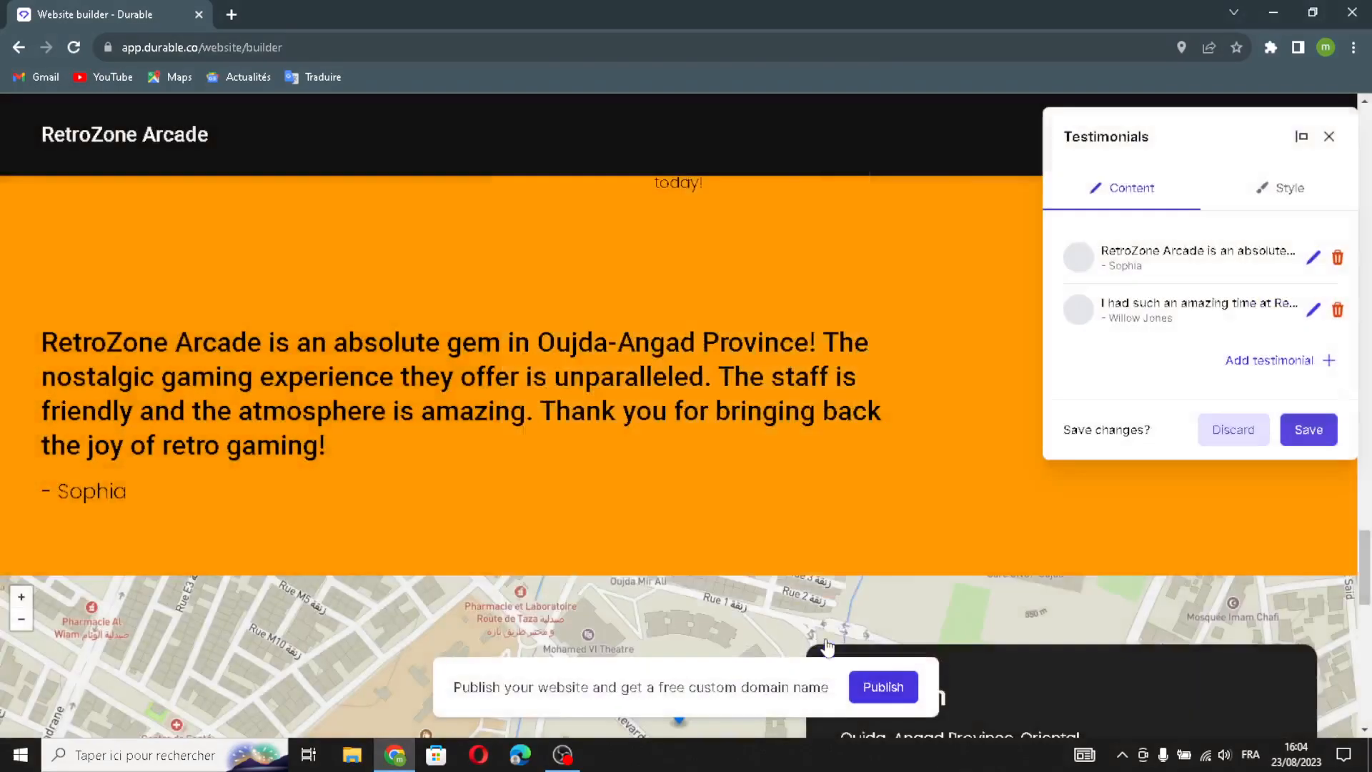
pyautogui.click(1304, 449)
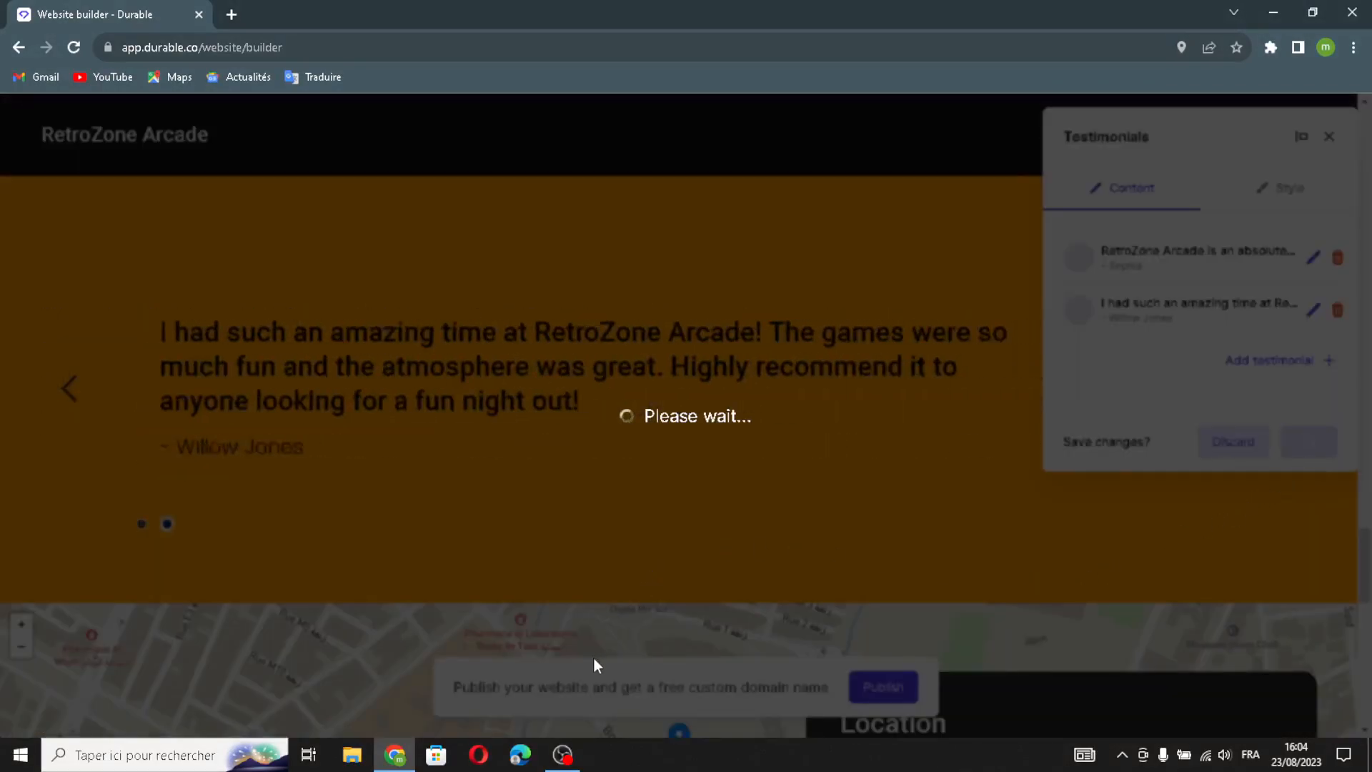
# Open the Location map section for editing.
pyautogui.scroll(-5, 731, 422)
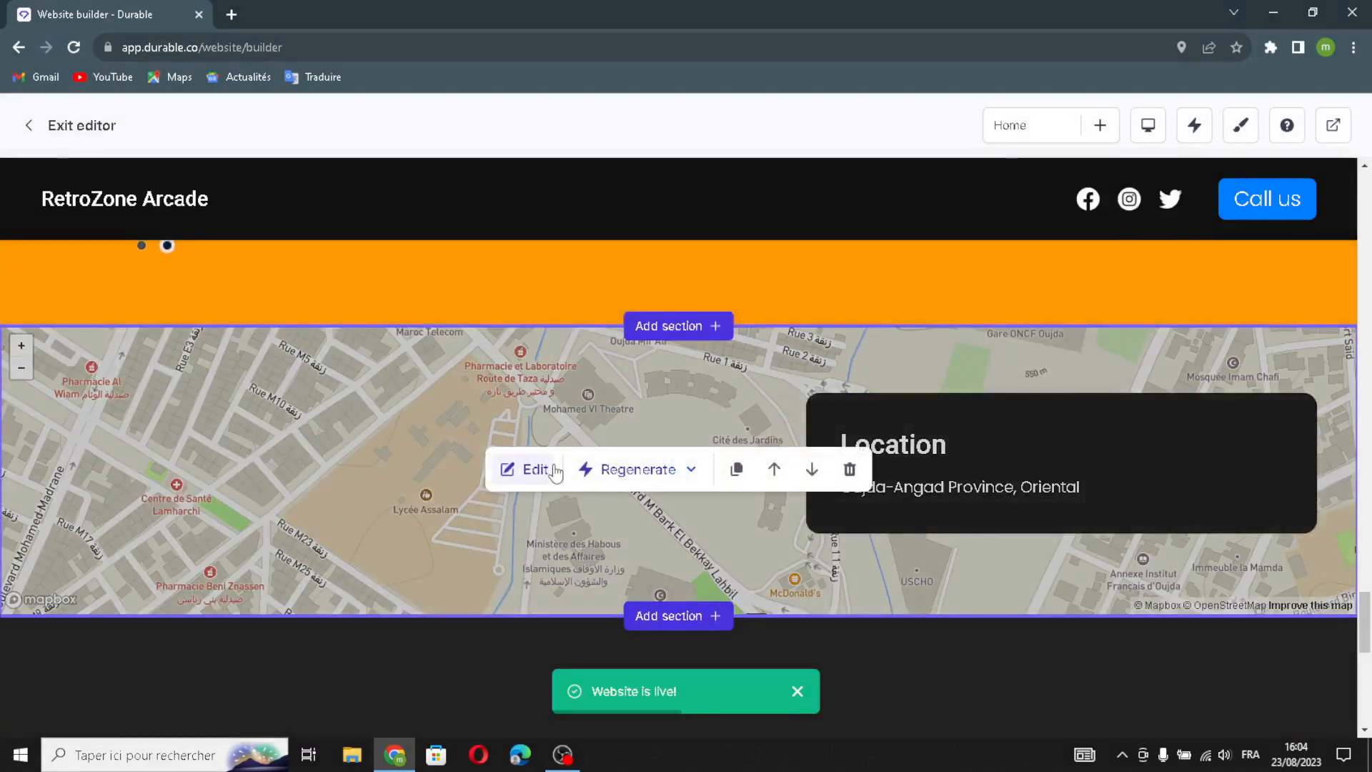
pyautogui.click(551, 470)
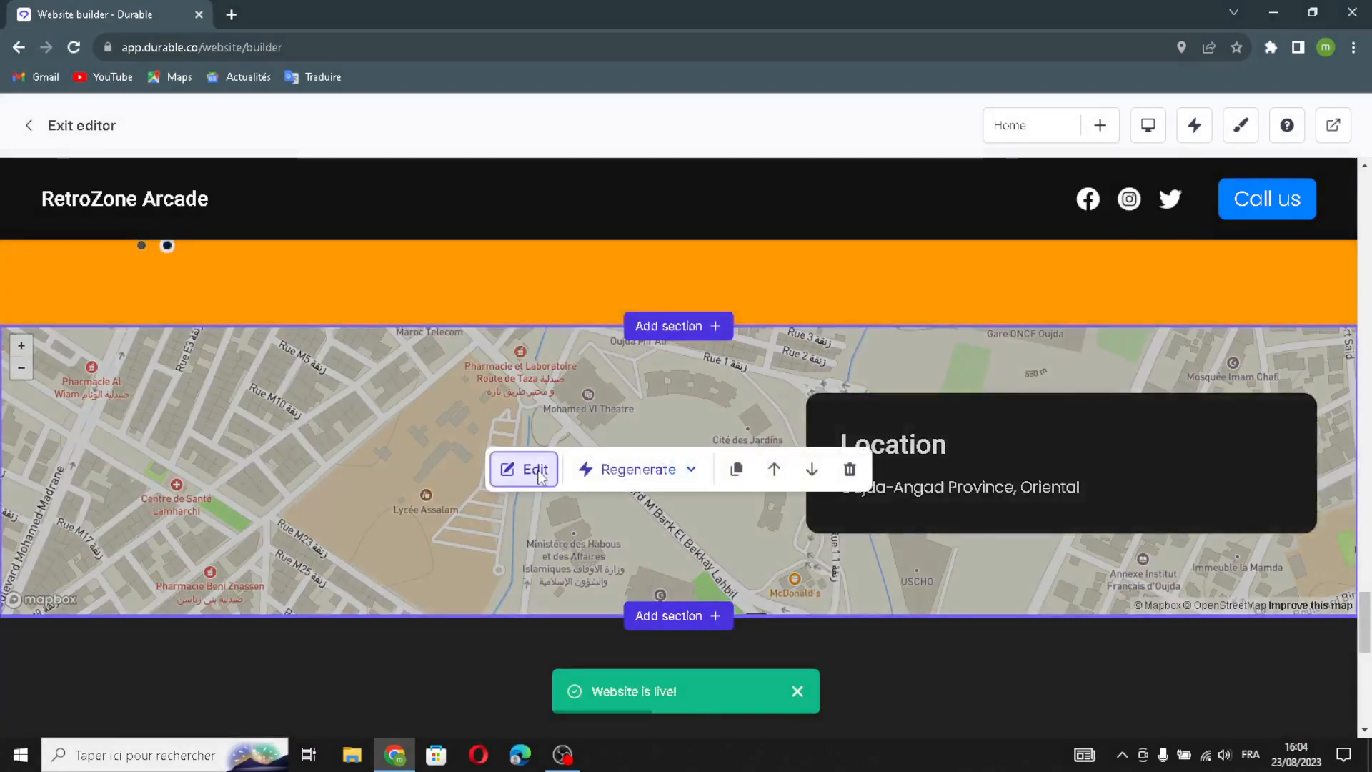
pyautogui.moveTo(1147, 277); pyautogui.dragTo(1062, 300)
pyautogui.click(1239, 284)
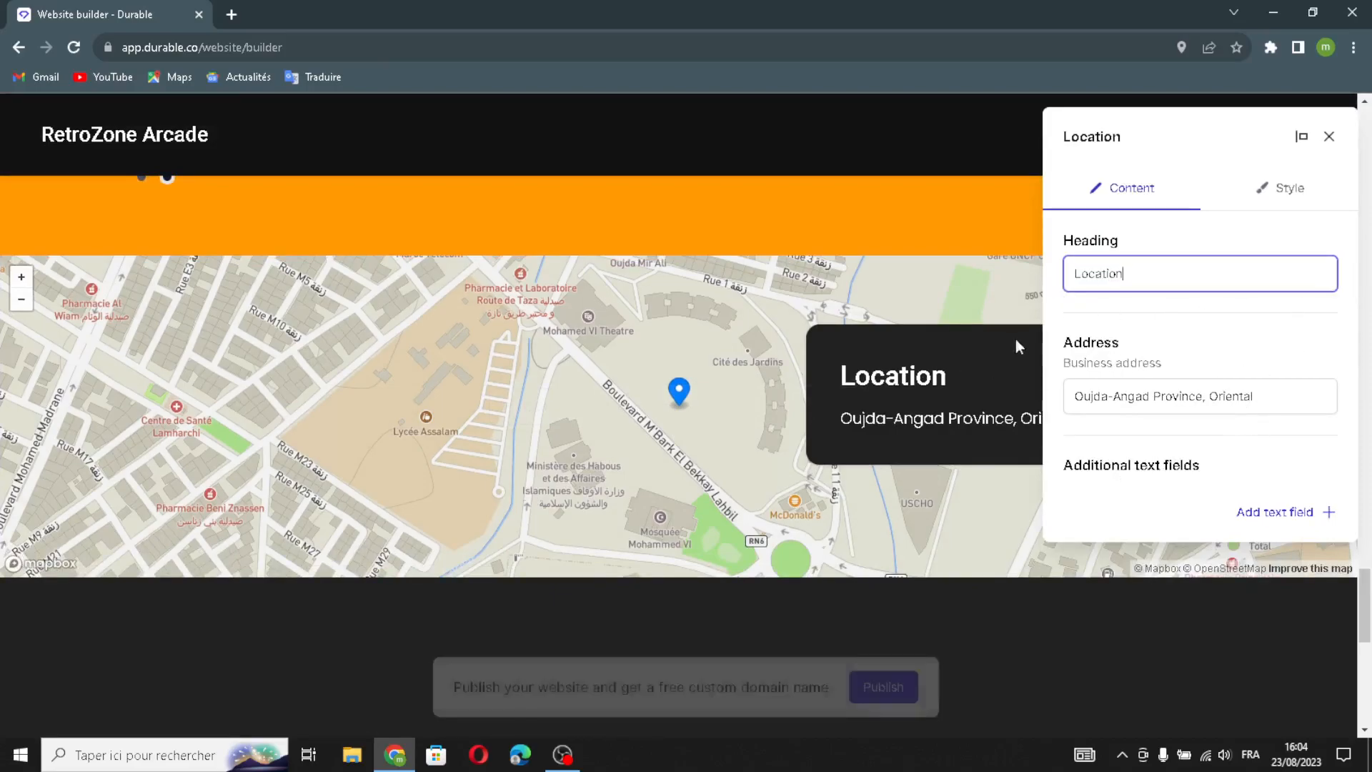
pyautogui.click(1263, 518)
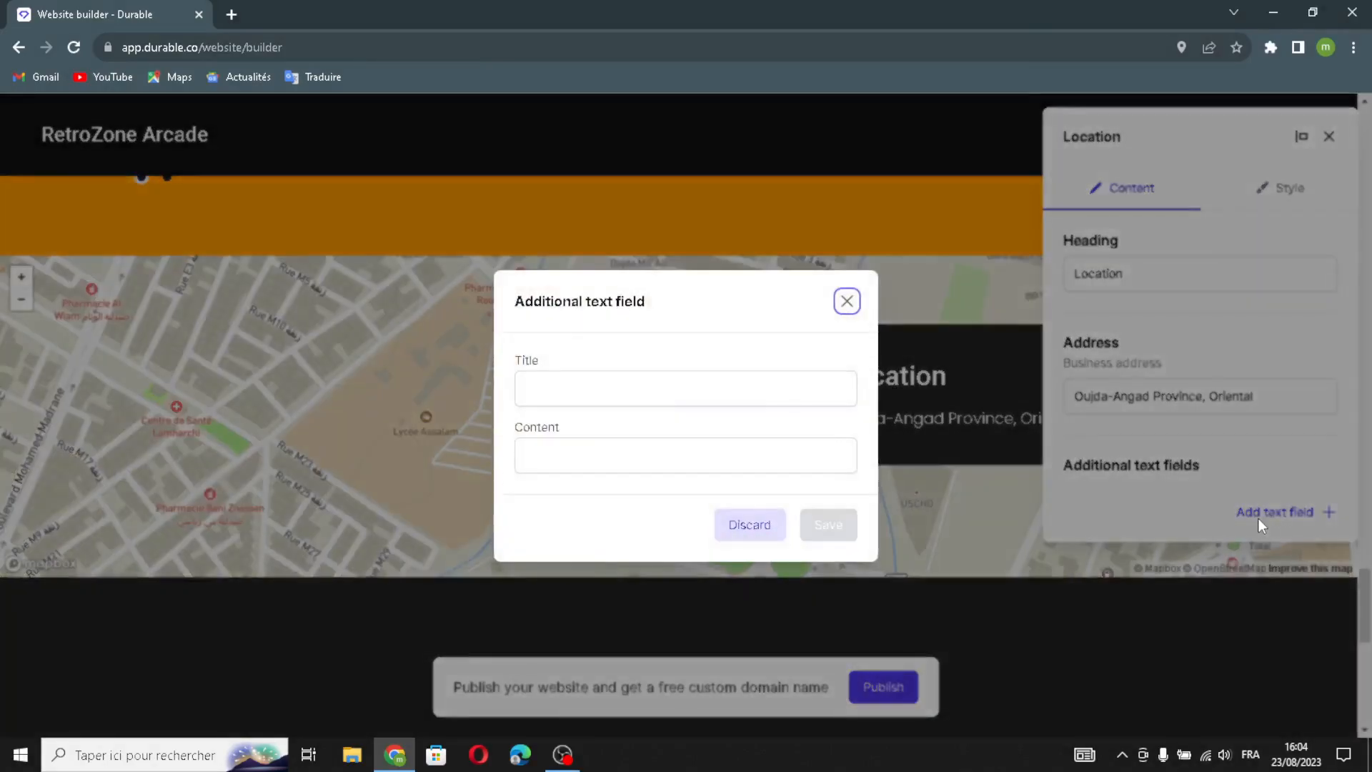
pyautogui.click(545, 378)
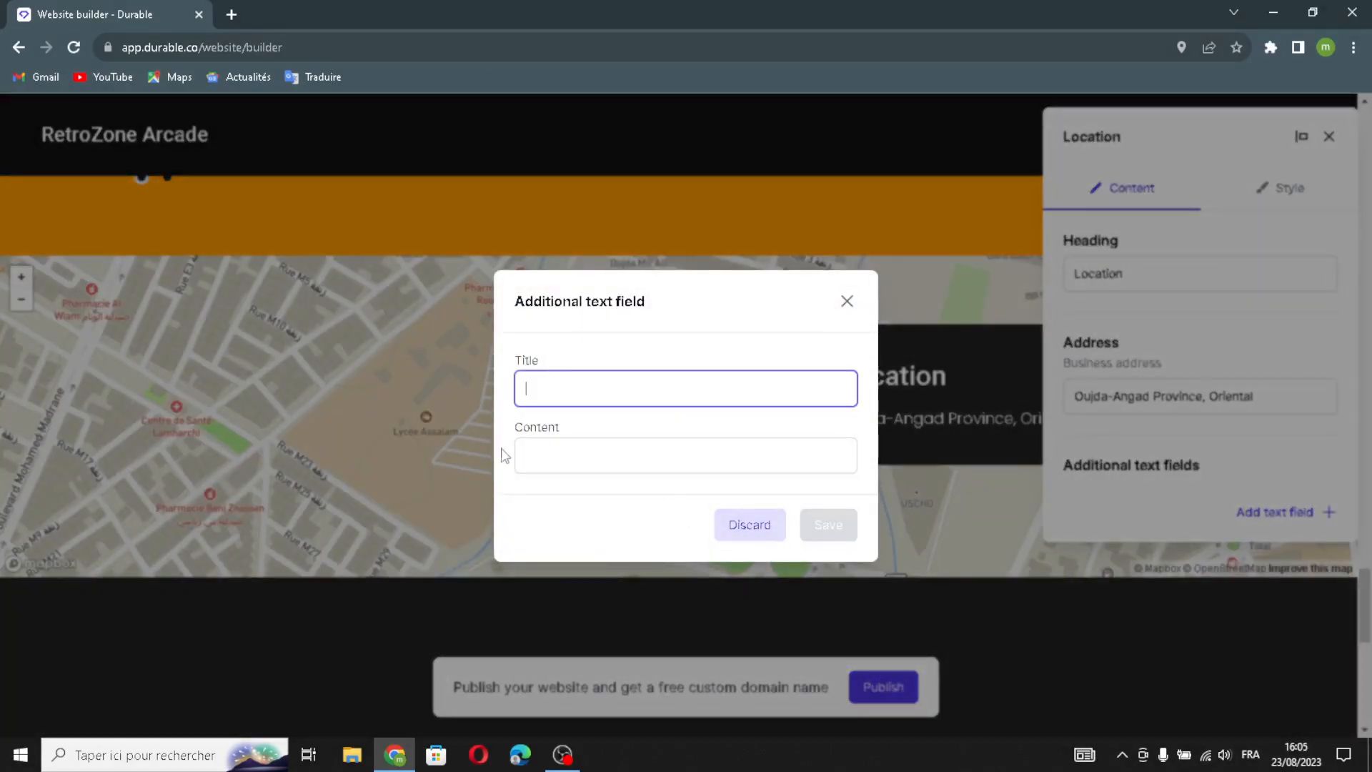
pyautogui.click(530, 441)
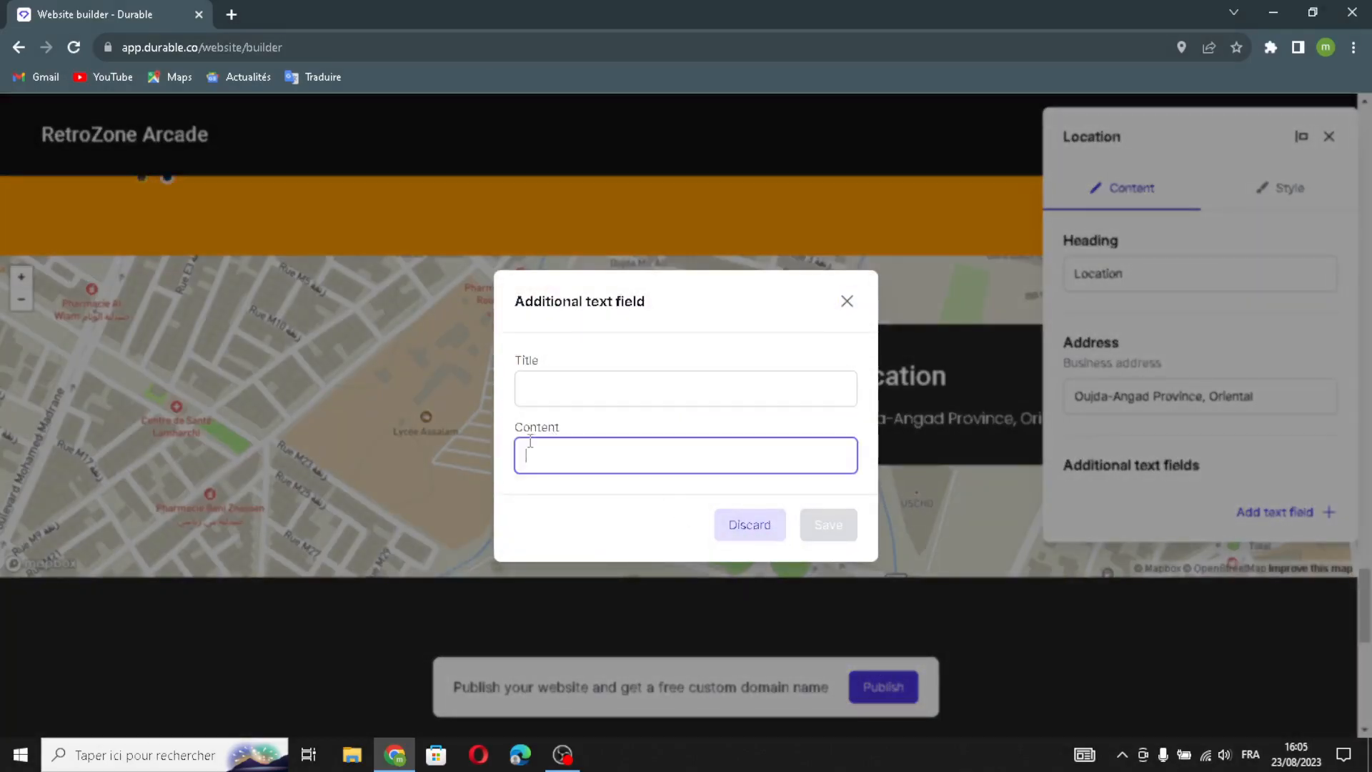
pyautogui.click(846, 302)
# Set the Location section's minimum height to Screen in its style settings and save the changes.
pyautogui.click(1276, 189)
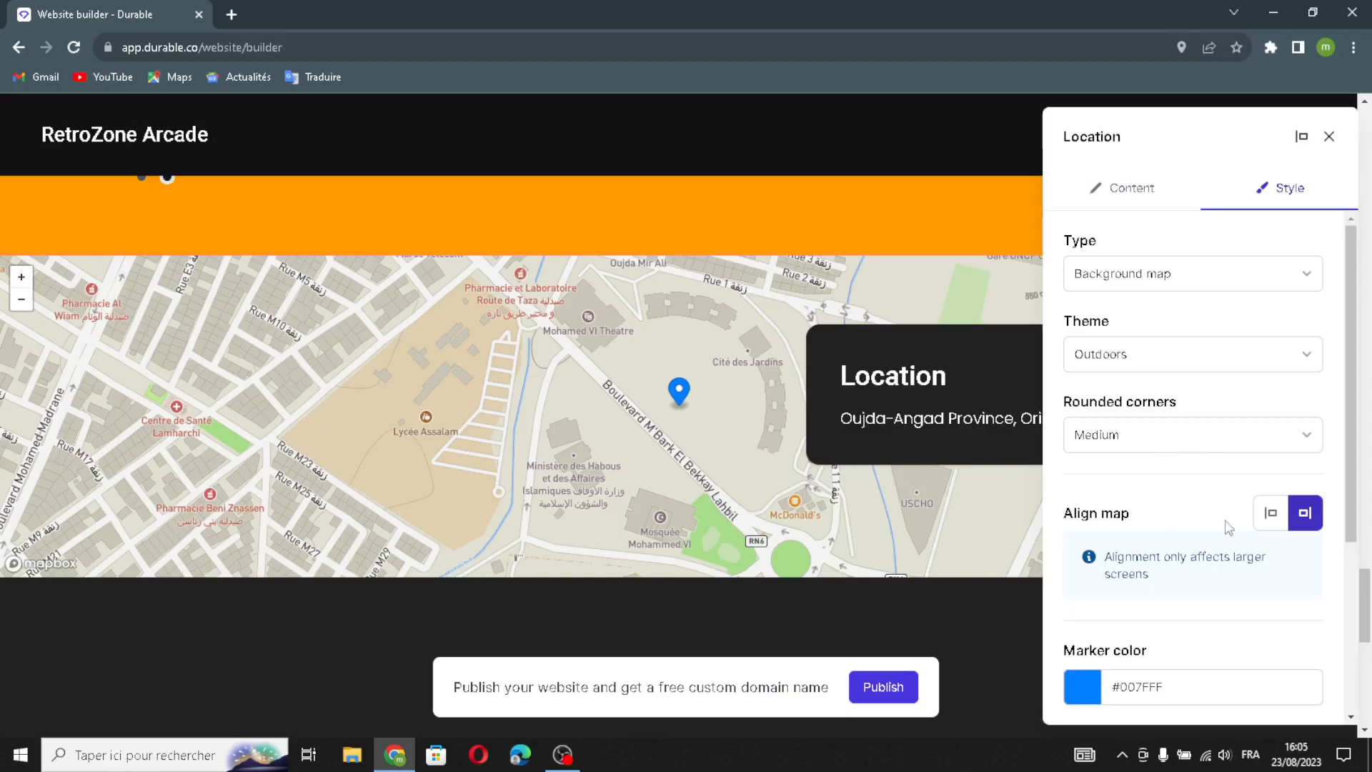
pyautogui.scroll(-1, 1228, 527)
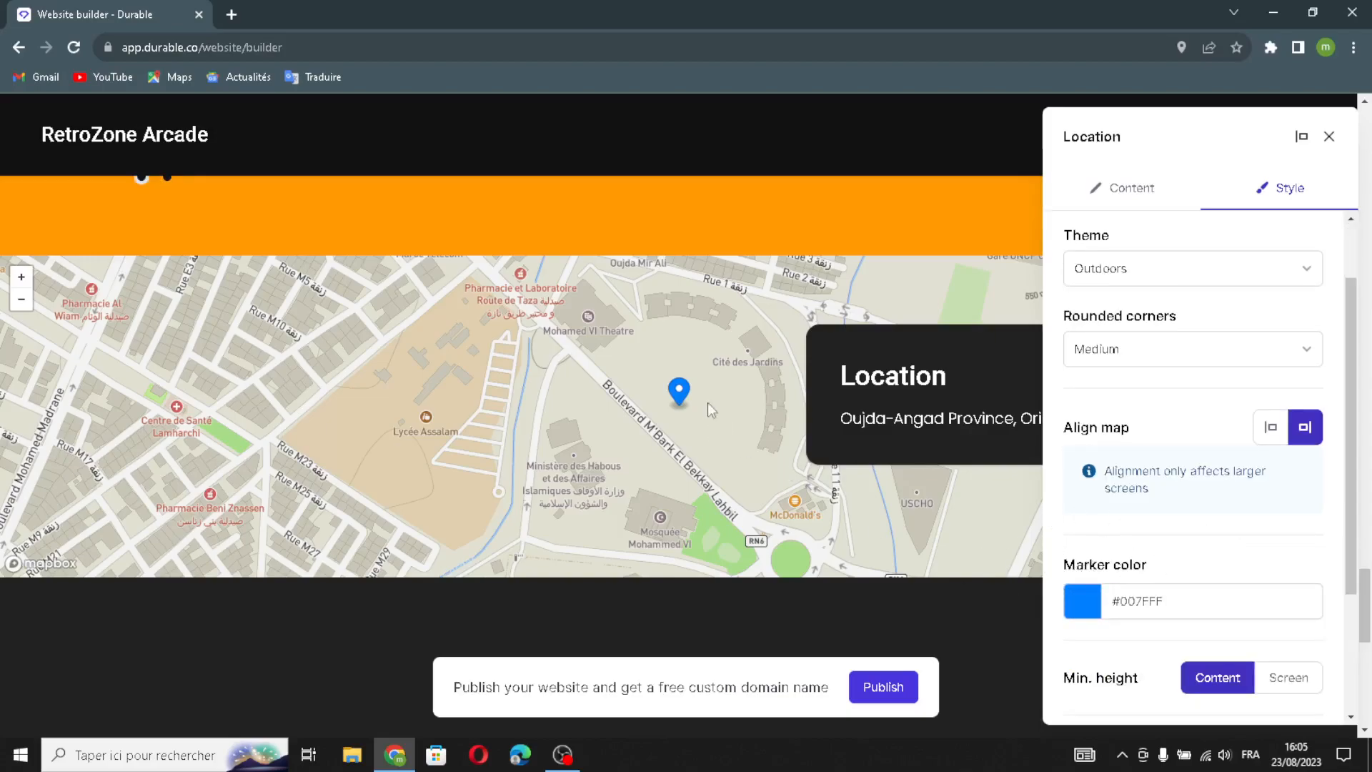
pyautogui.scroll(-2, 1164, 568)
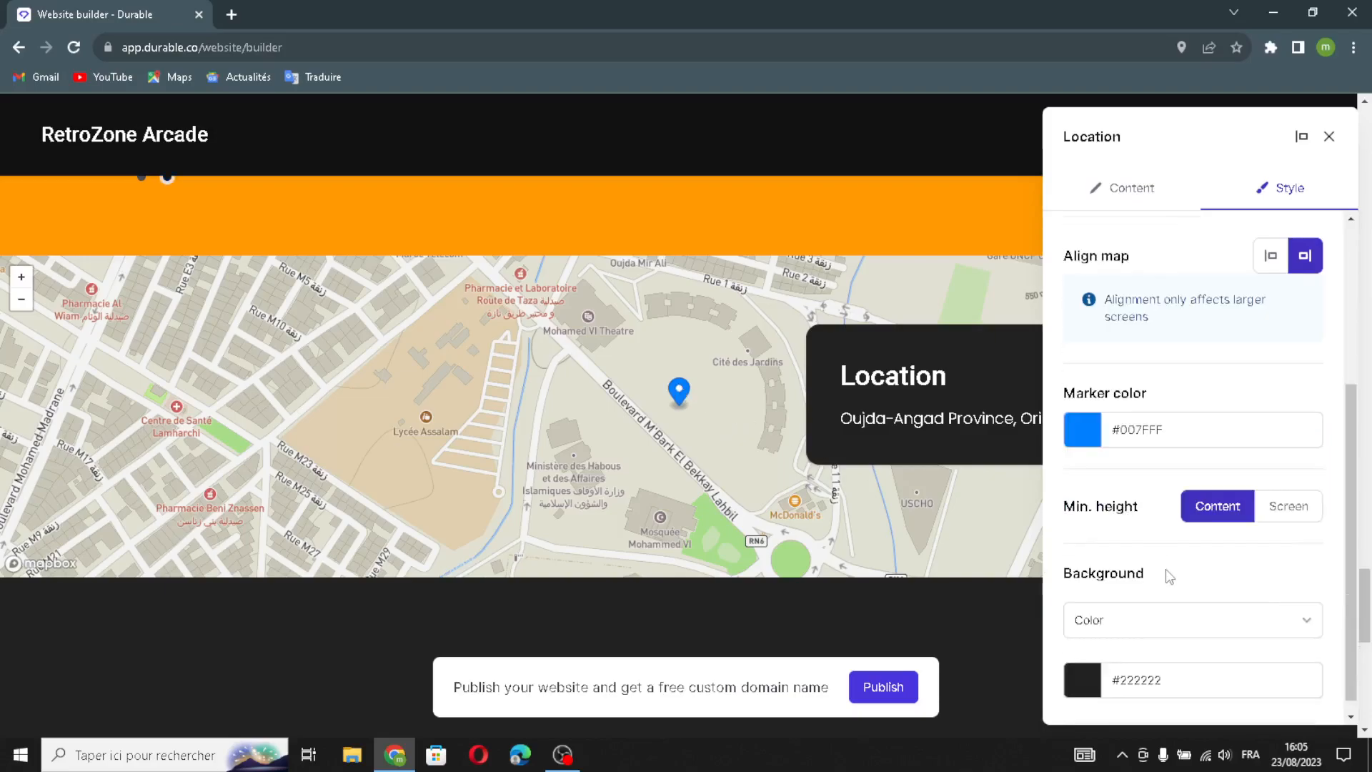
pyautogui.click(1289, 528)
pyautogui.scroll(-2, 1204, 551)
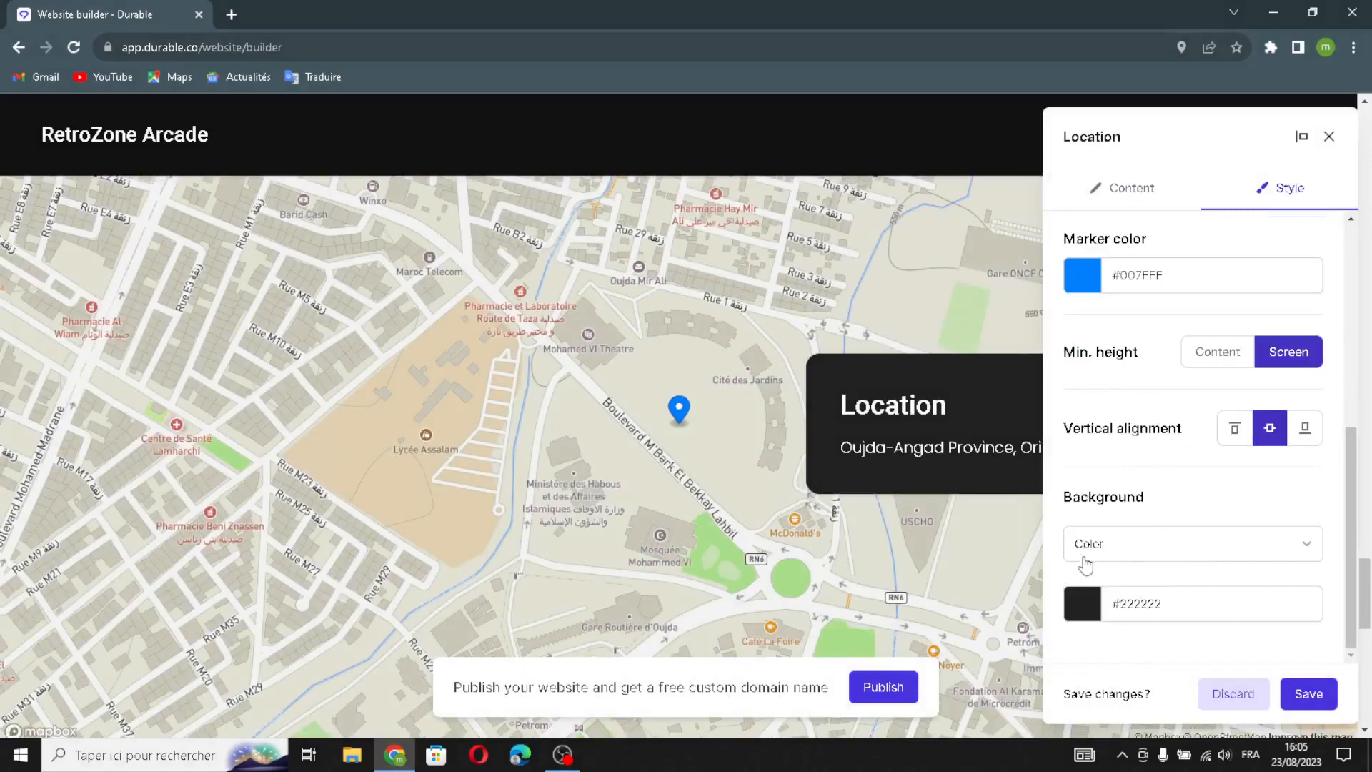
pyautogui.click(1286, 695)
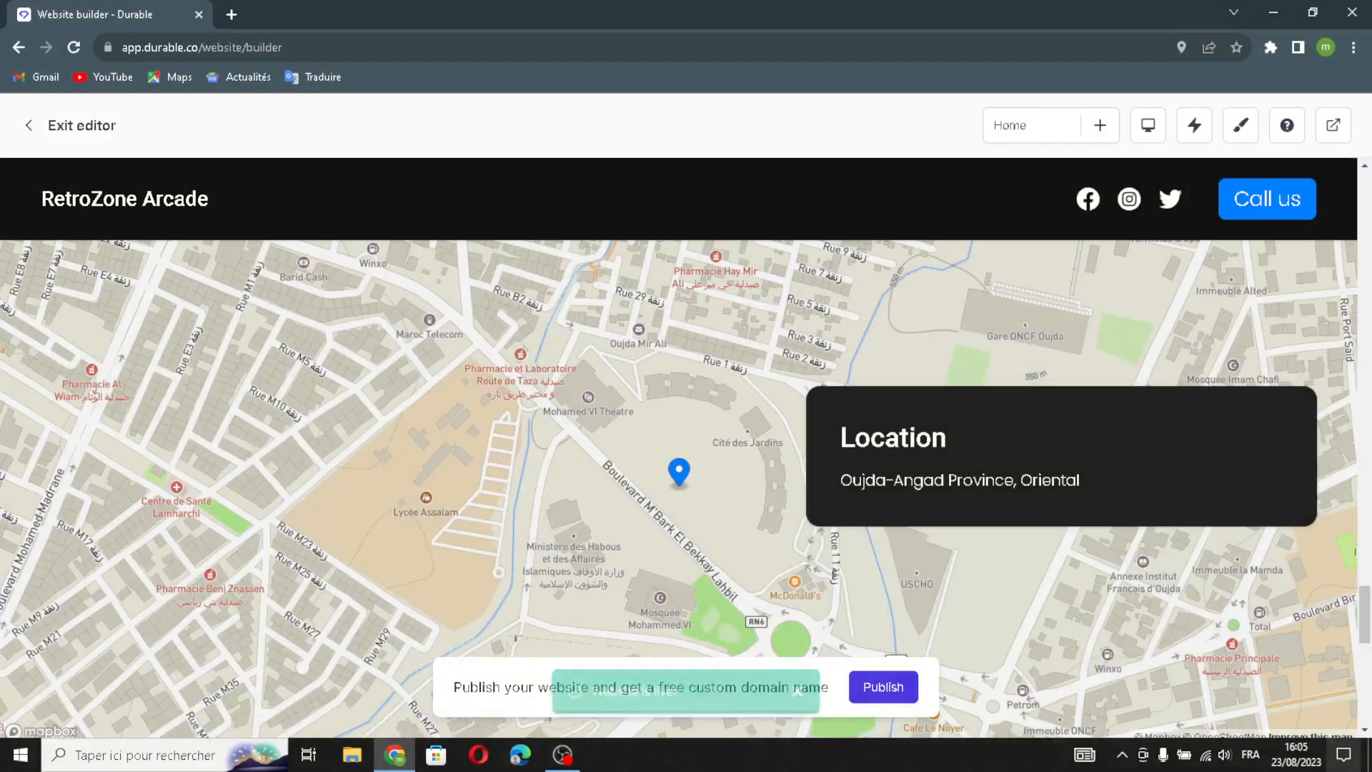
# Open the Contact Us Today form section for editing and regenerate its heading and intro text.
pyautogui.scroll(-2, 1086, 531)
pyautogui.scroll(-5, 1086, 532)
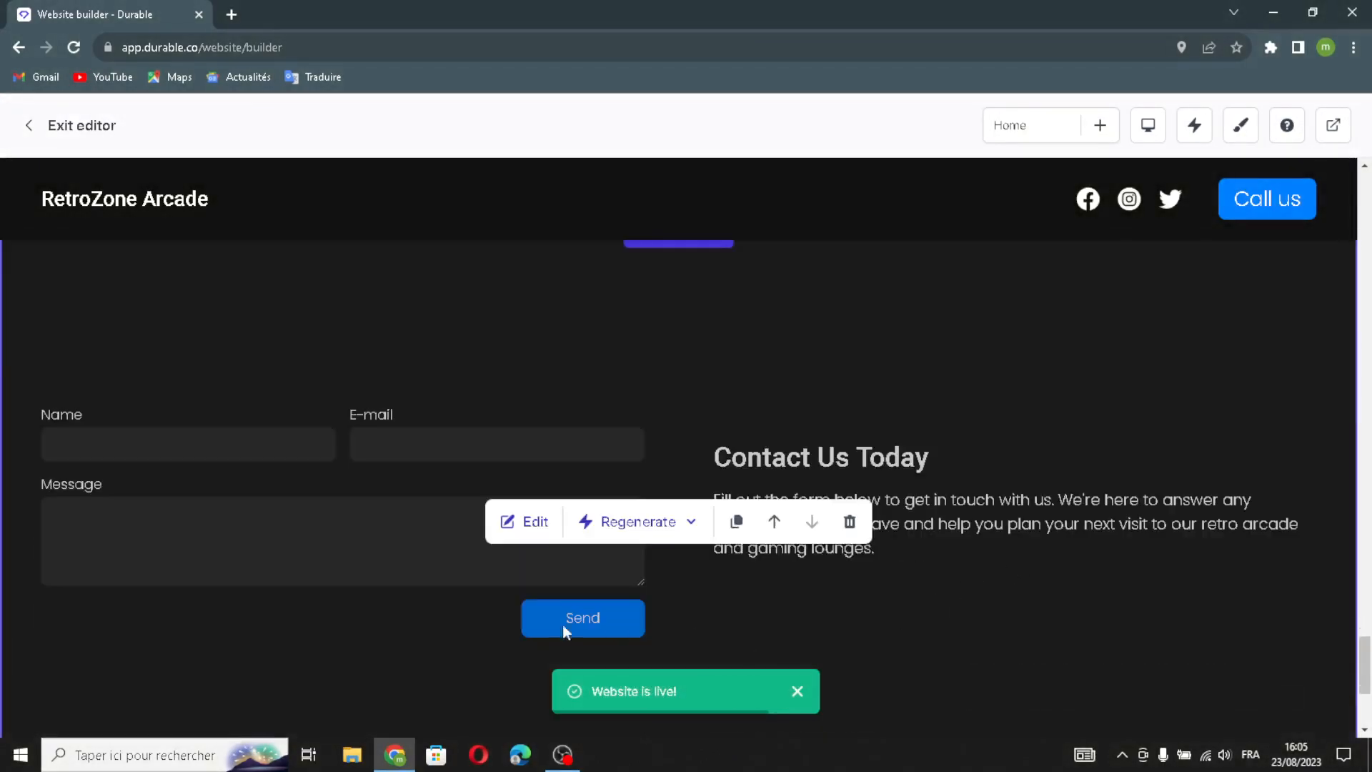
pyautogui.click(521, 528)
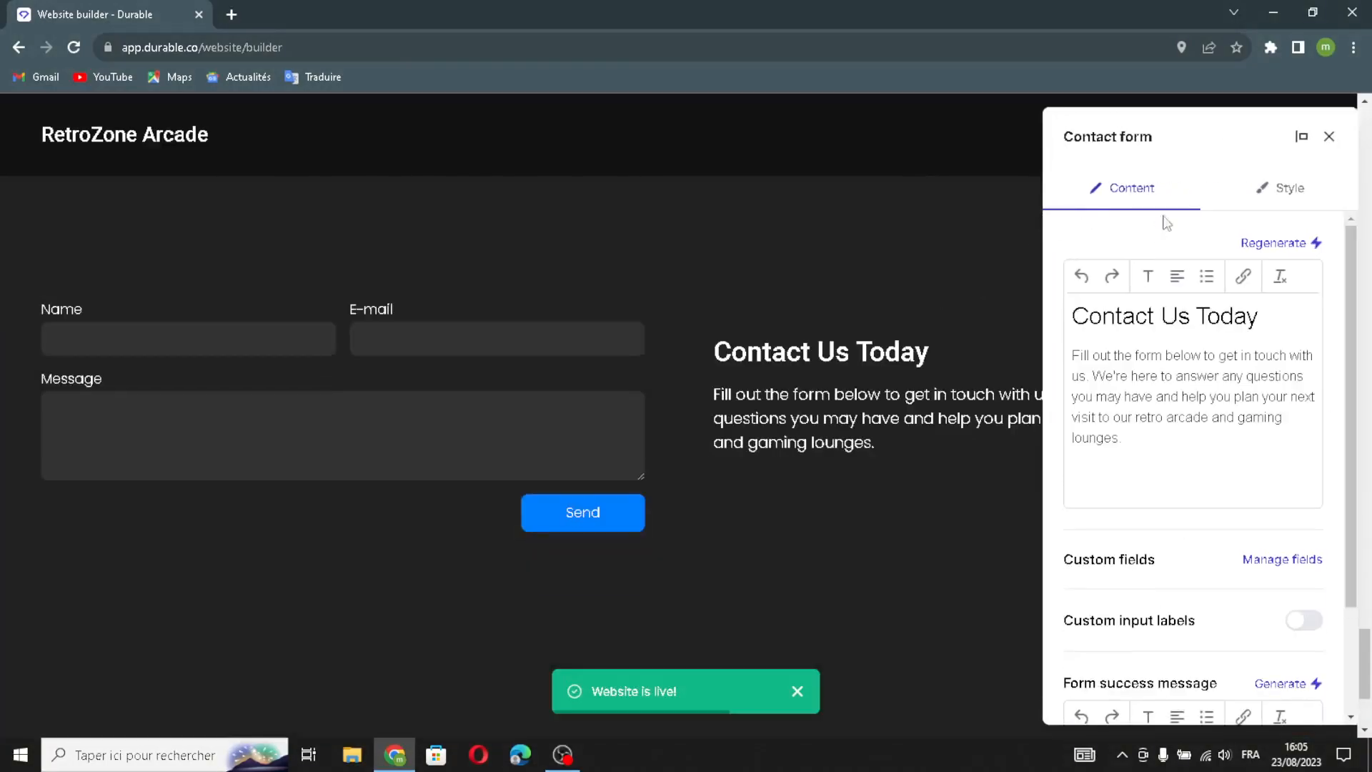
pyautogui.click(1274, 243)
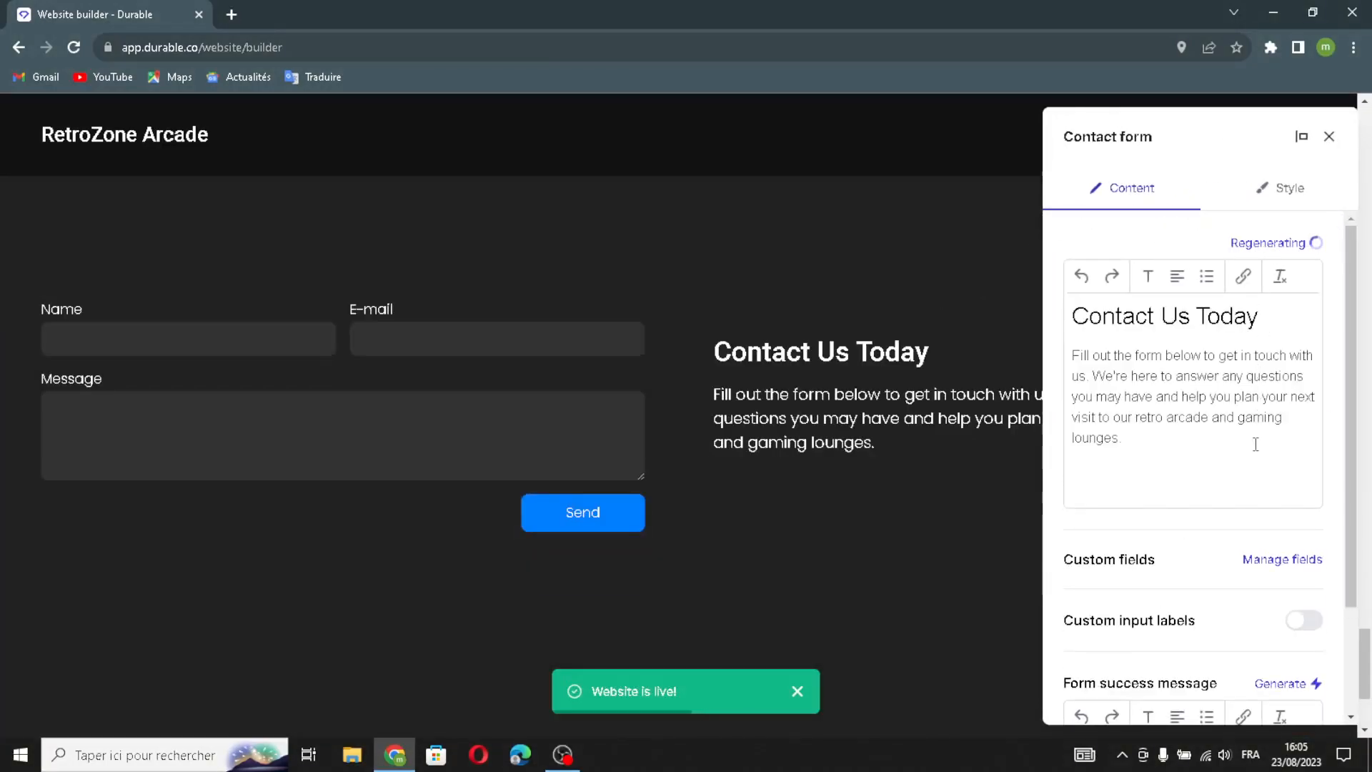
# Look at the custom fields manager of the contact form and close it without adding a field.
pyautogui.scroll(-3, 1255, 446)
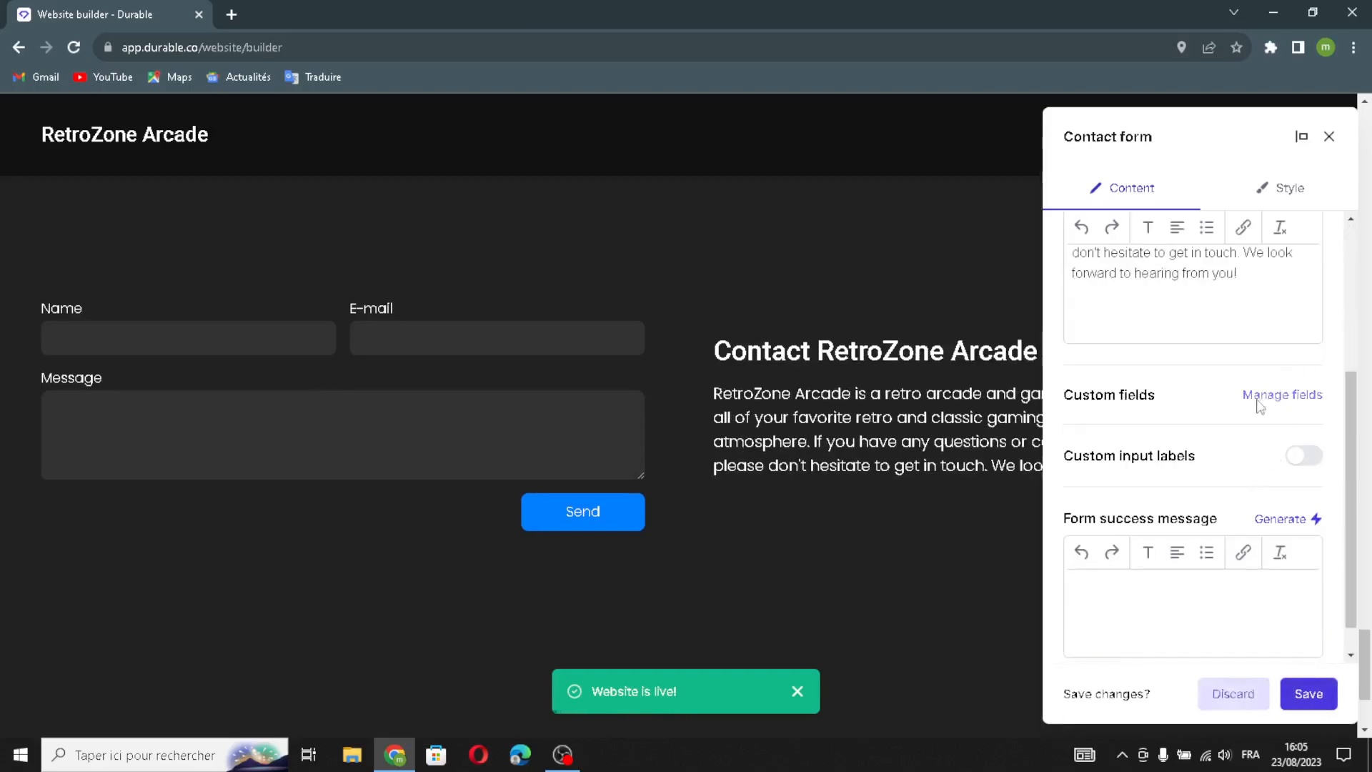
pyautogui.click(1258, 396)
pyautogui.click(899, 225)
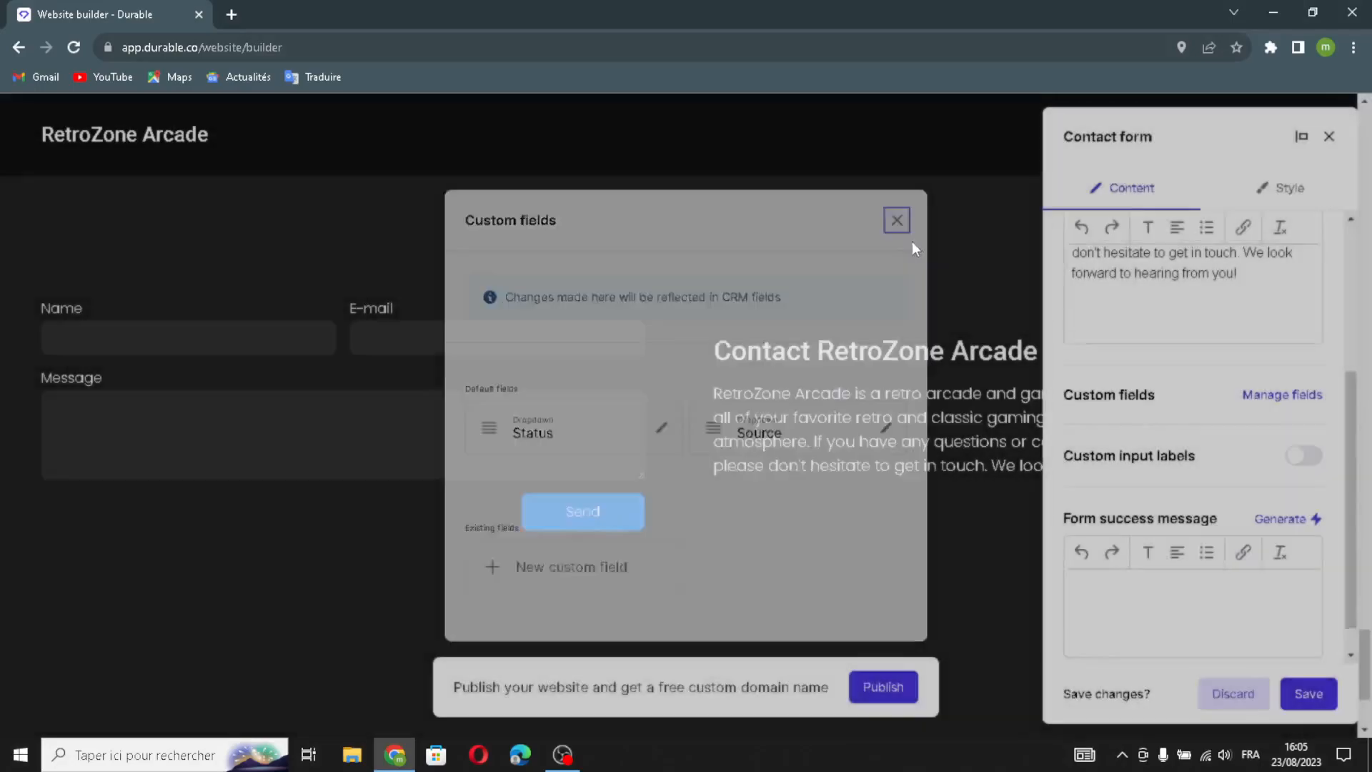
# Enable custom input labels for the contact form and generate its form success message with AI.
pyautogui.click(1302, 456)
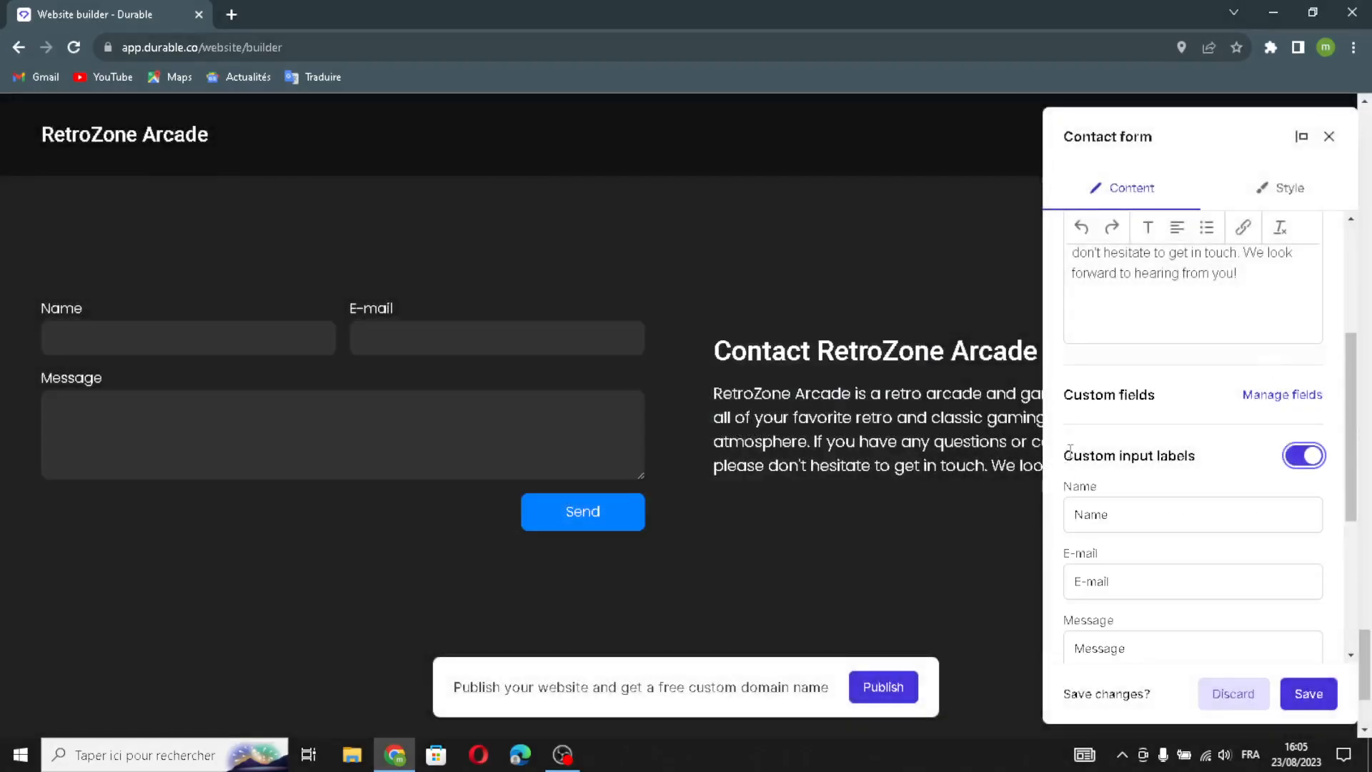
pyautogui.scroll(-3, 1186, 527)
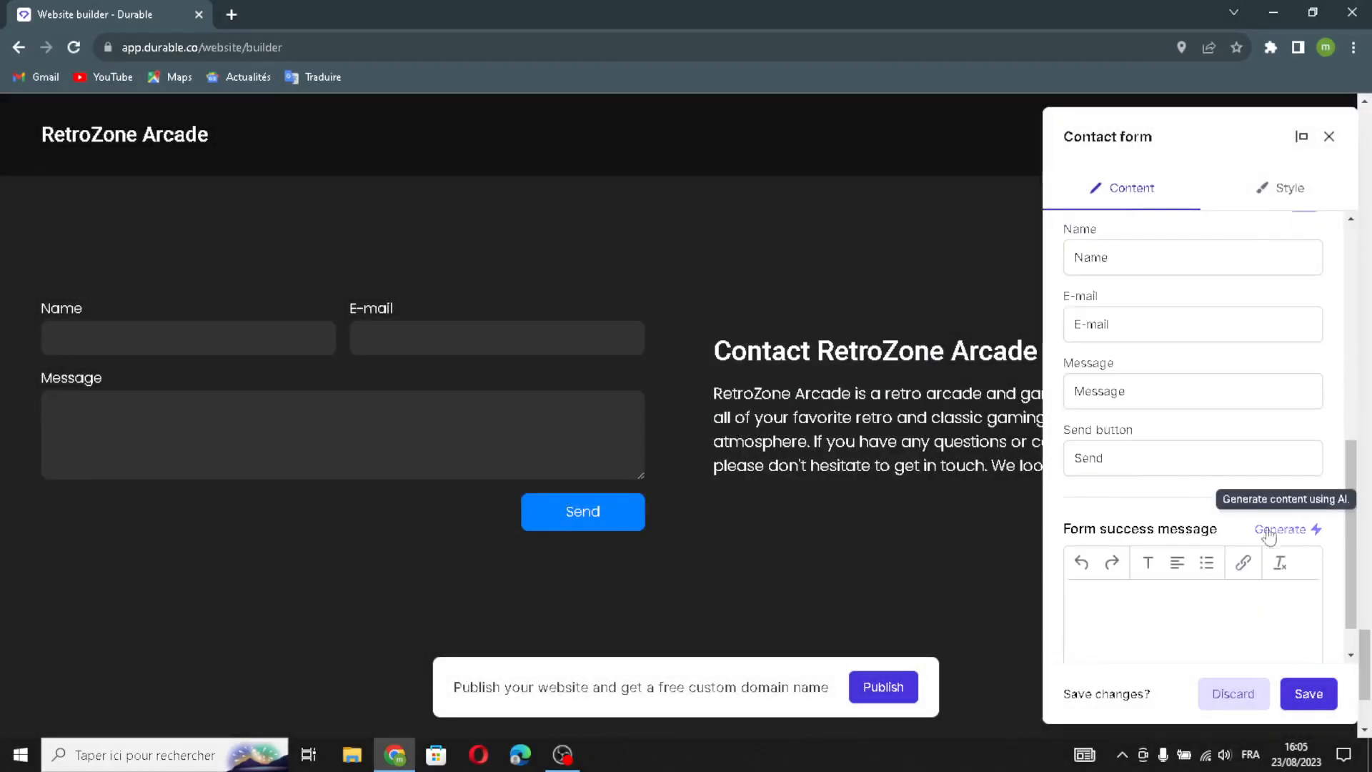
pyautogui.click(1282, 530)
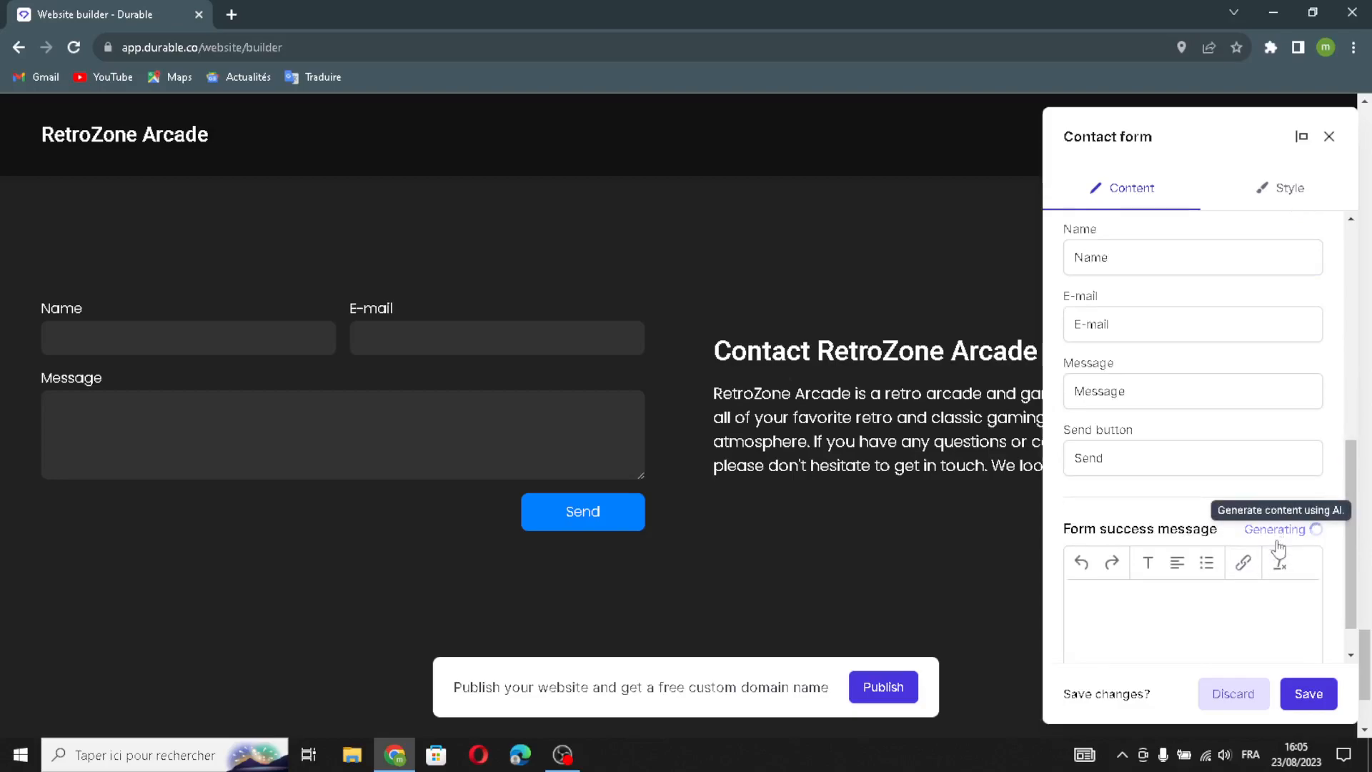
# Try the right form alignment in the contact form's style settings, return to the left alignment, and save the section's changes.
pyautogui.click(1269, 191)
pyautogui.scroll(1, 1279, 258)
pyautogui.scroll(2, 1265, 315)
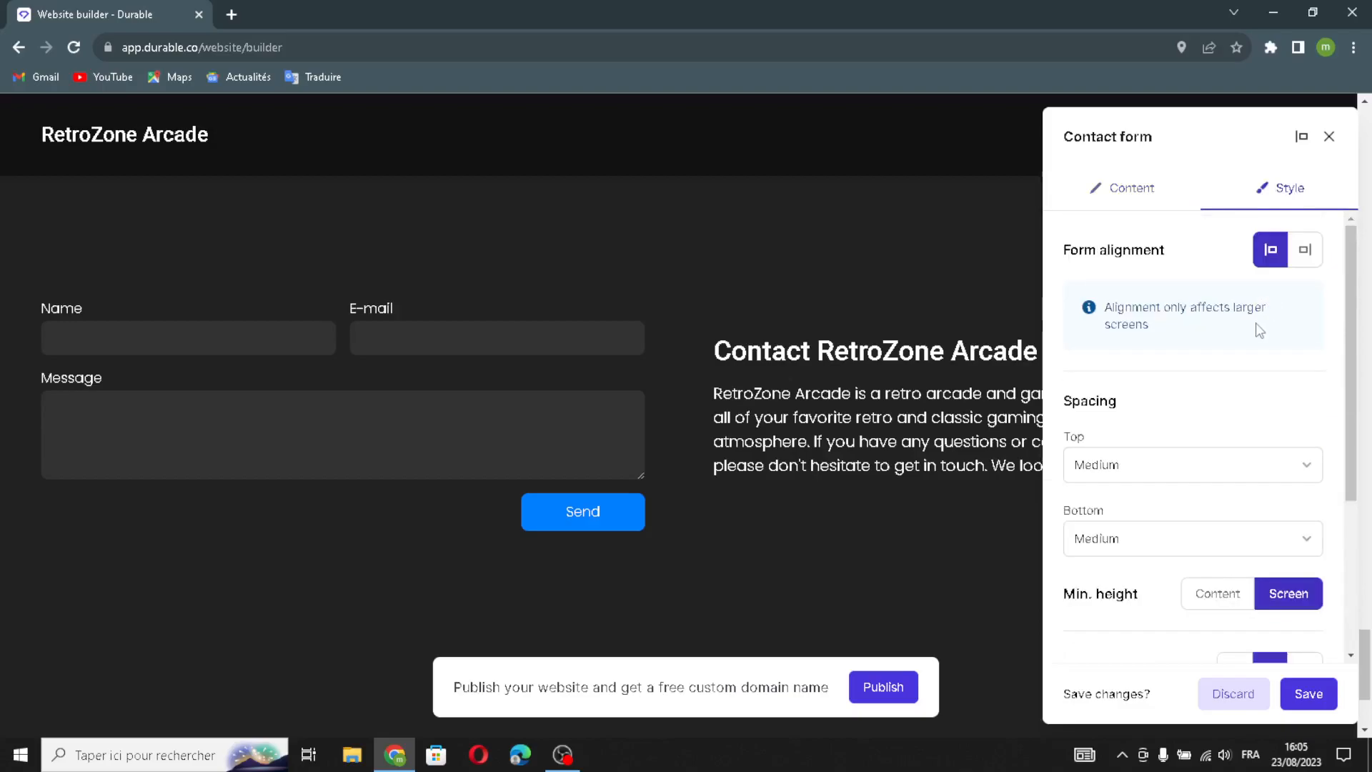
pyautogui.click(1306, 257)
pyautogui.click(1276, 259)
pyautogui.click(1302, 256)
pyautogui.scroll(-1, 1243, 322)
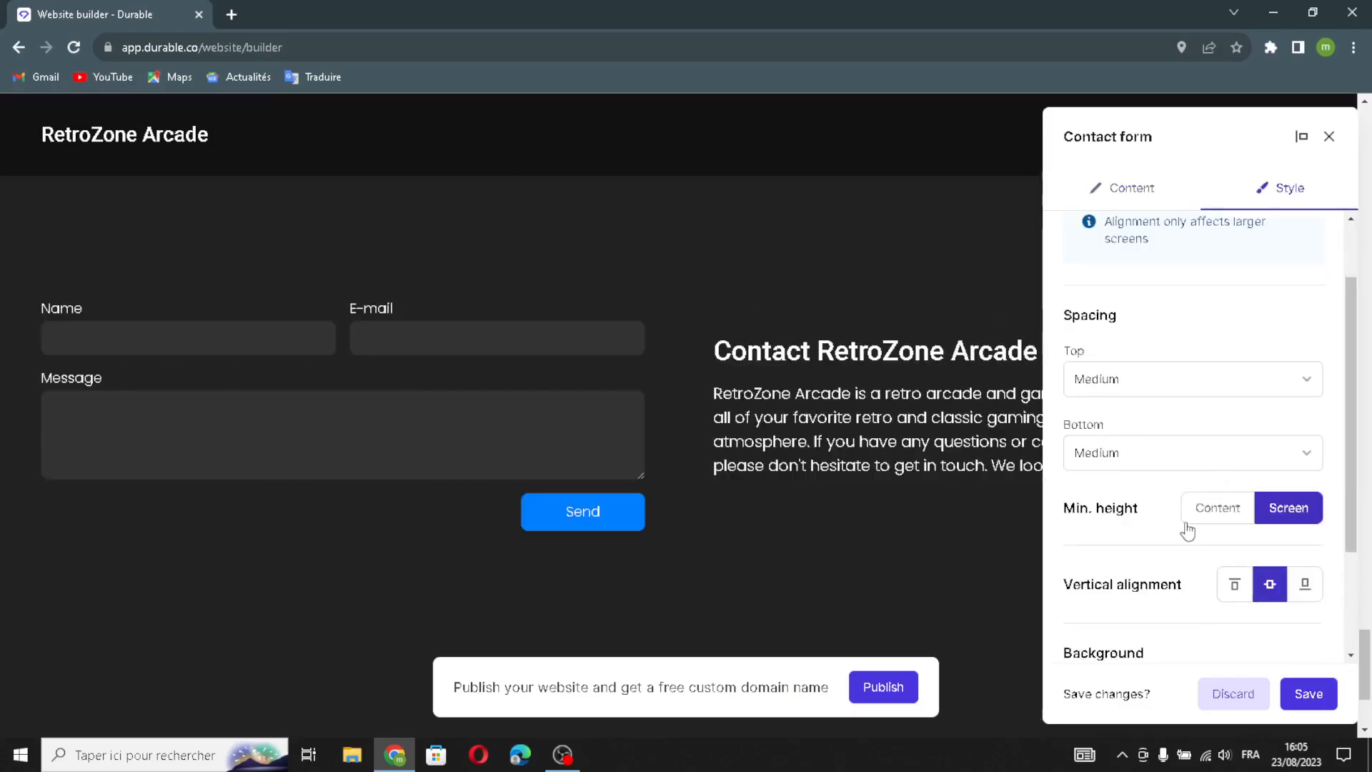
pyautogui.scroll(-2, 1186, 530)
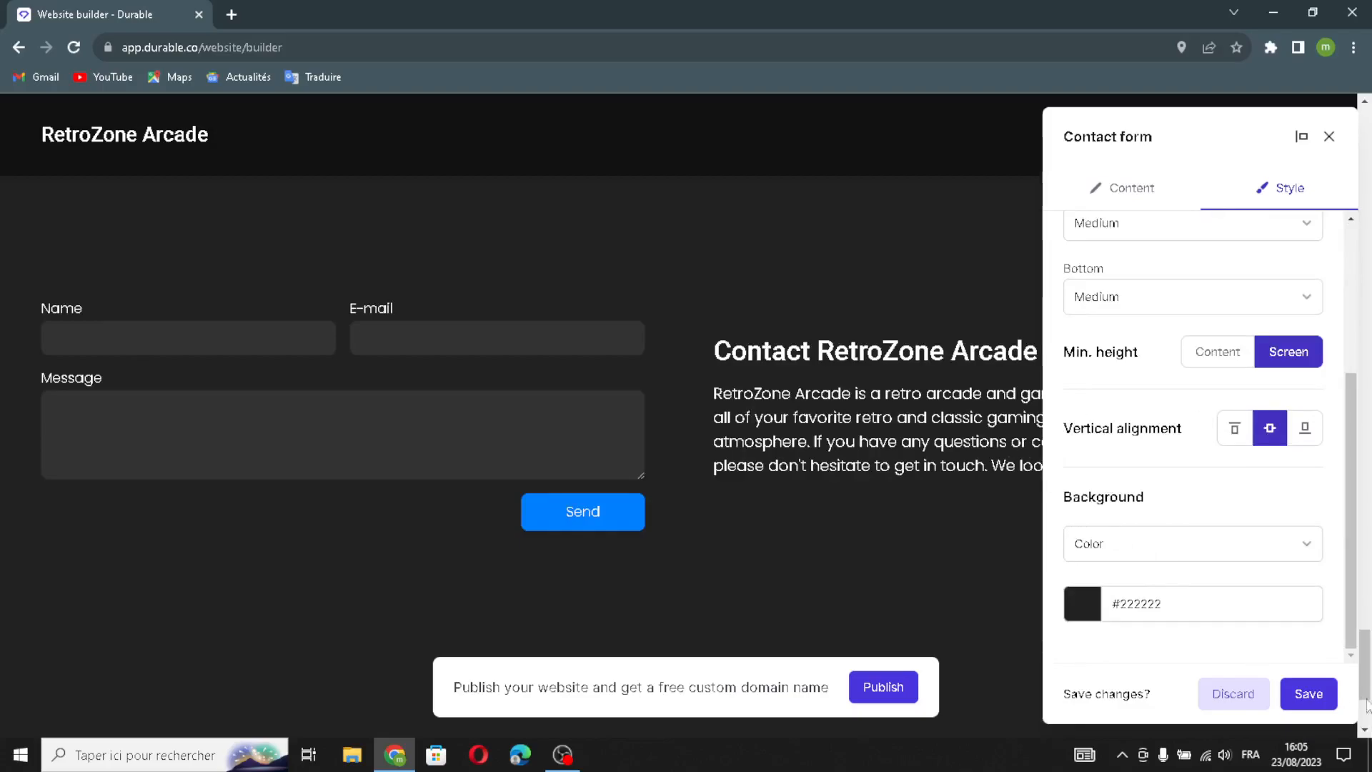
pyautogui.click(1309, 694)
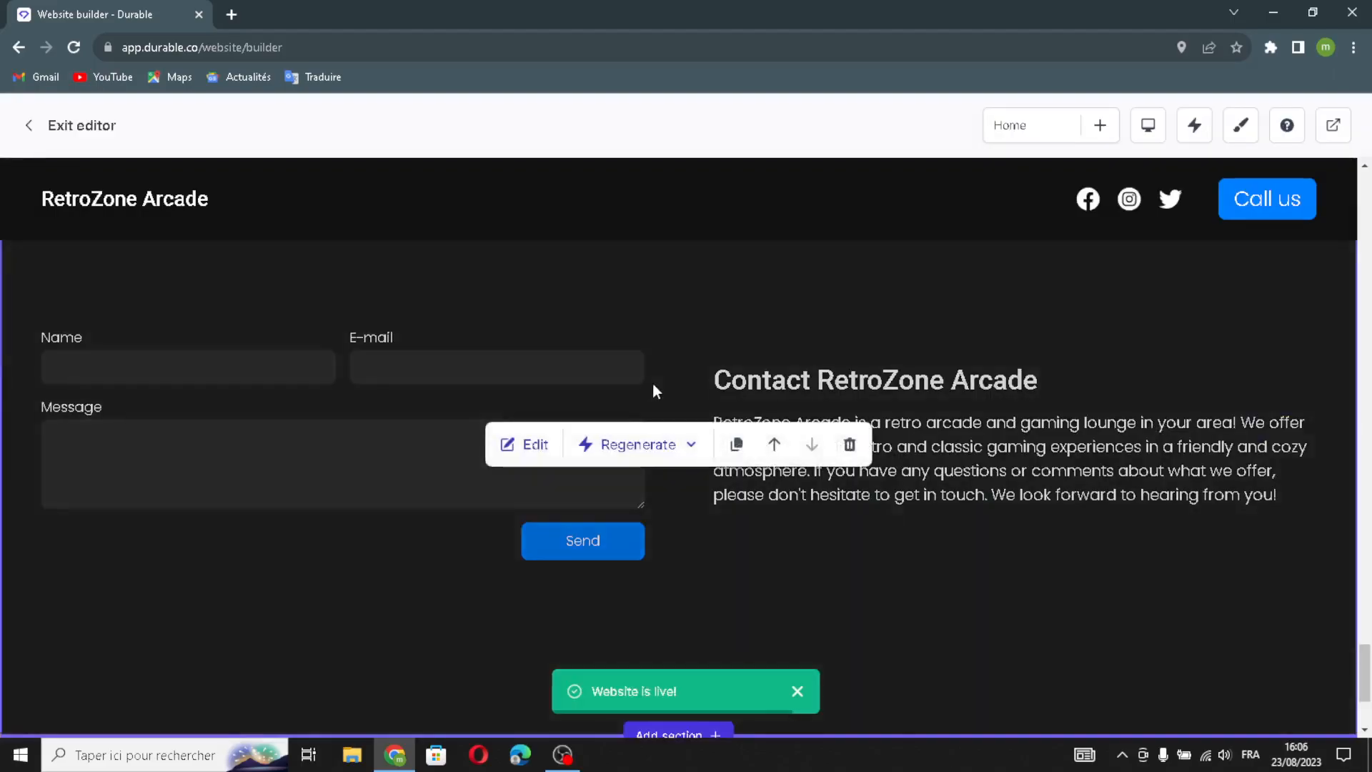
# Open the website footer for editing and enable both its logo option and its button.
pyautogui.scroll(-3, 783, 460)
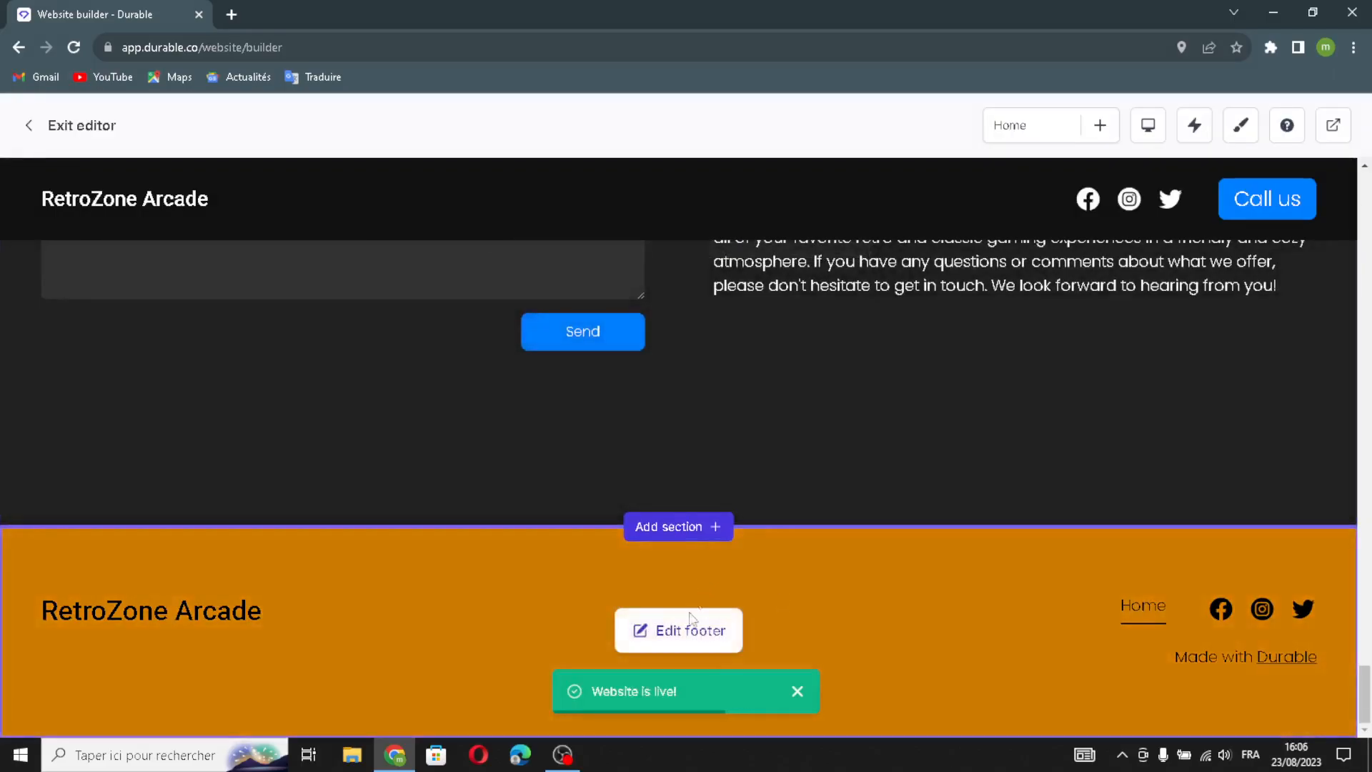
pyautogui.click(688, 632)
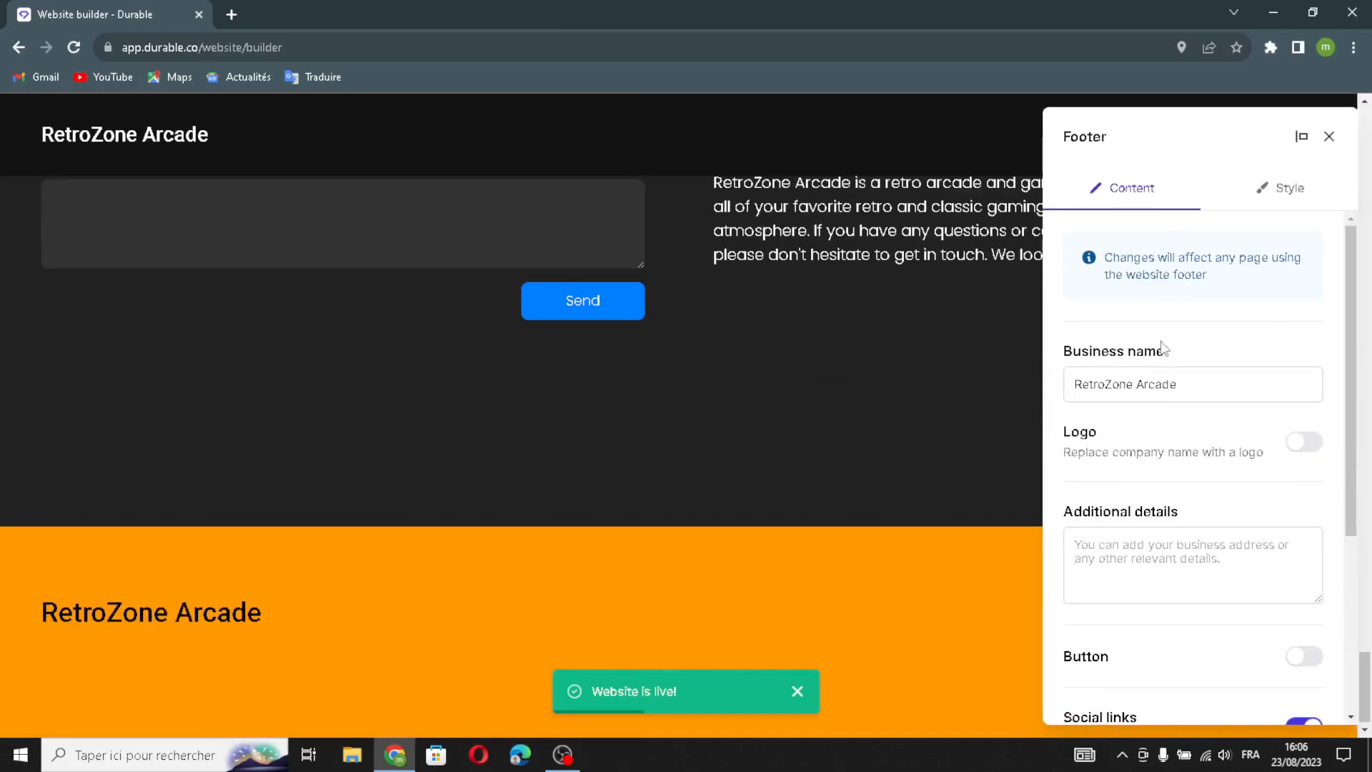
pyautogui.click(1213, 384)
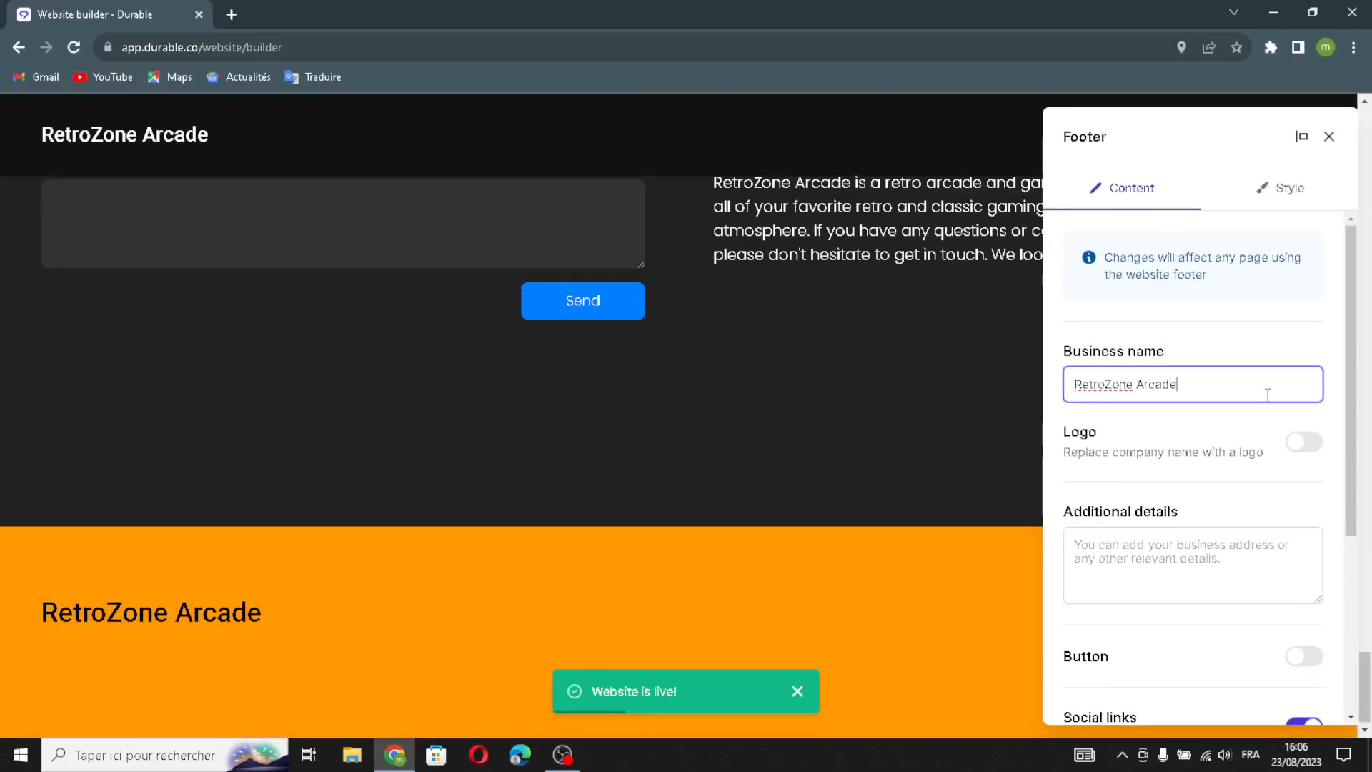
pyautogui.click(1303, 443)
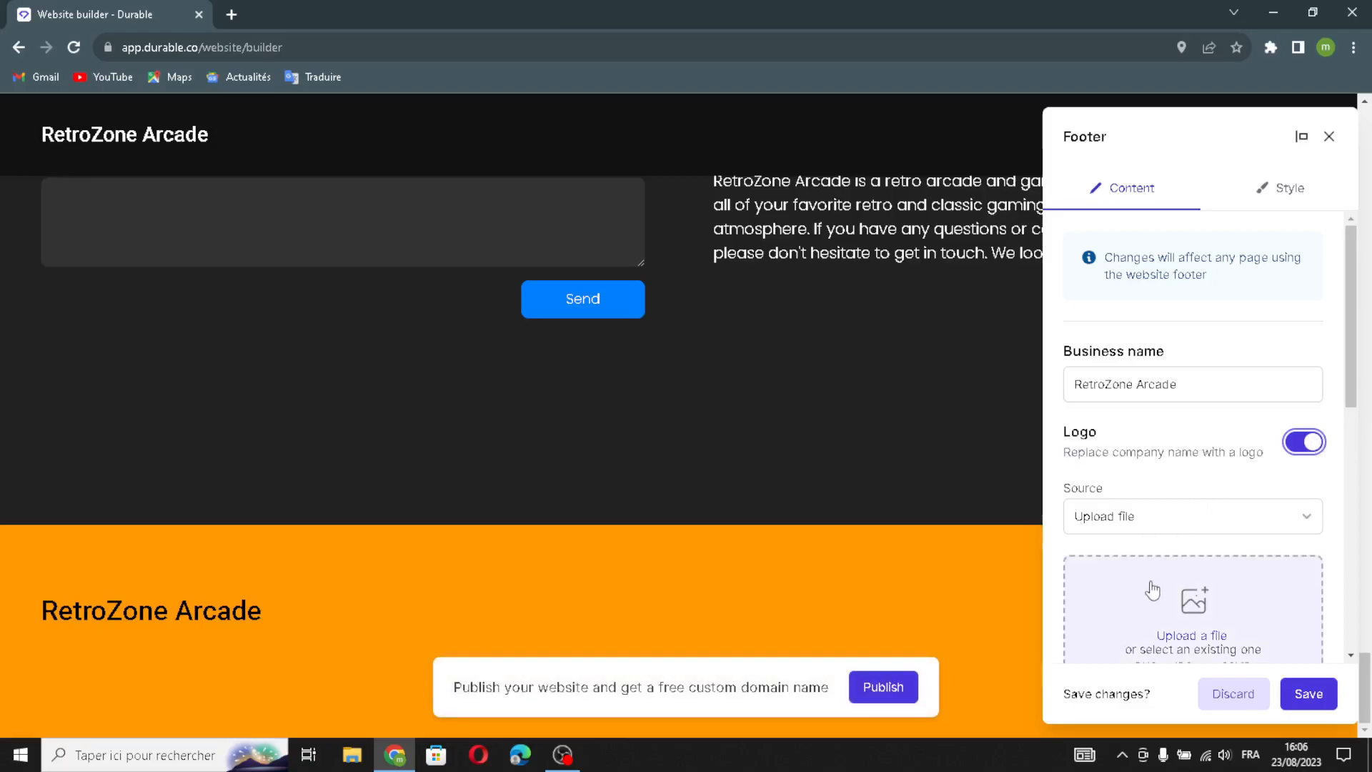
pyautogui.scroll(-3, 1182, 586)
pyautogui.click(1179, 558)
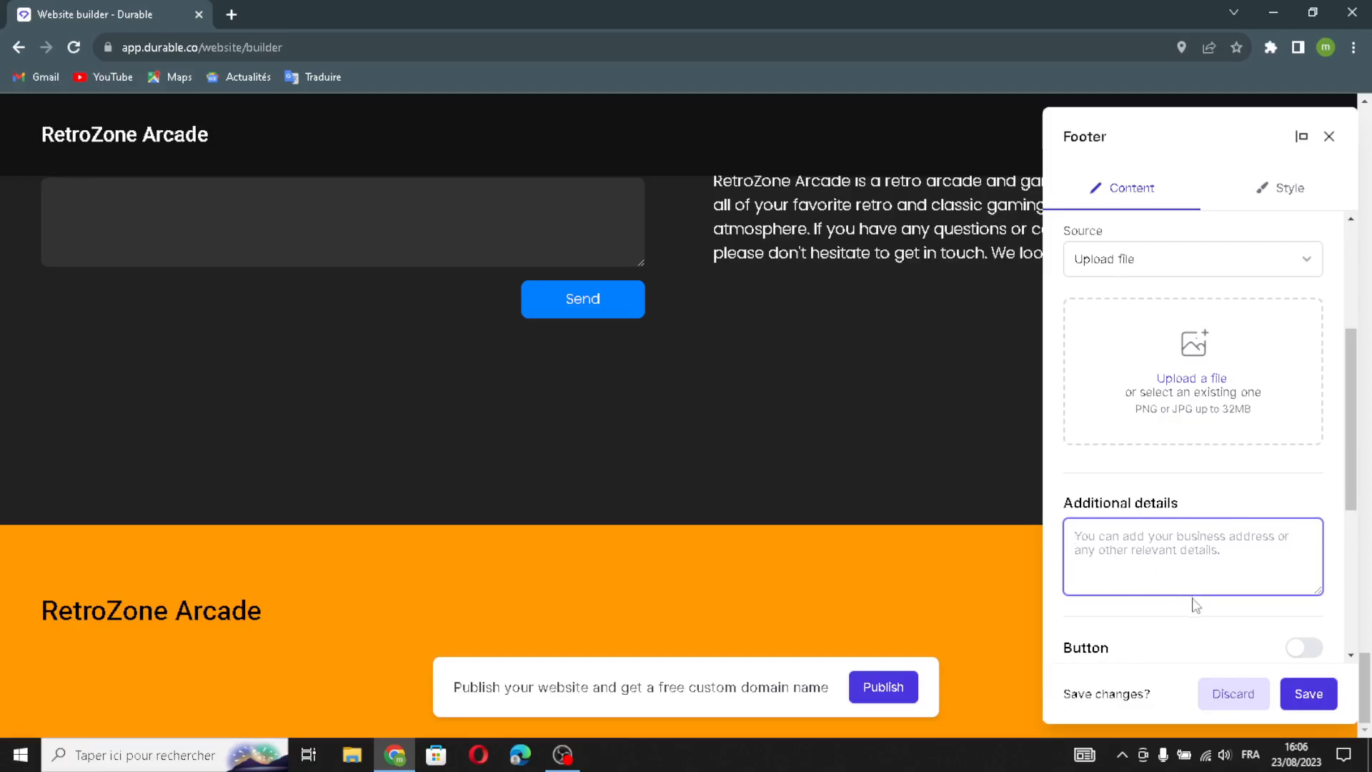
pyautogui.scroll(-2, 1195, 604)
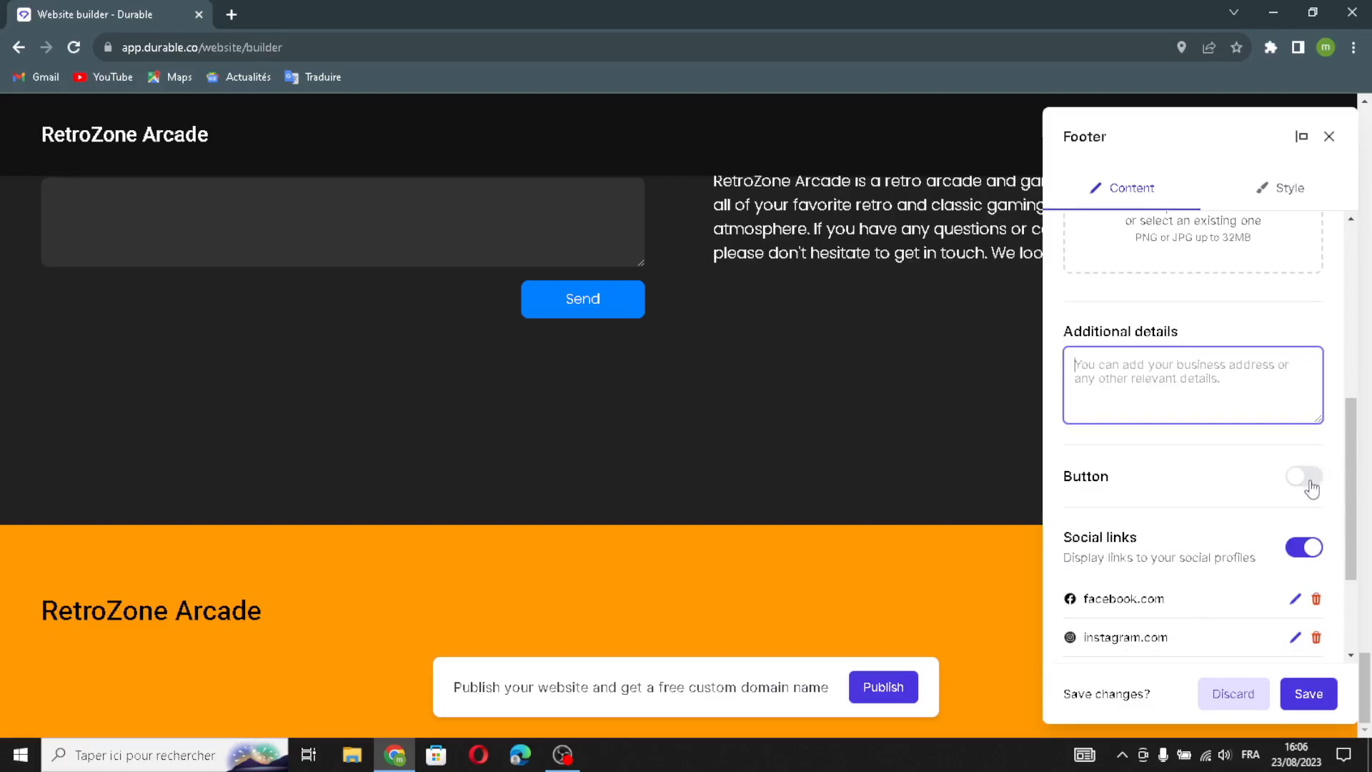
pyautogui.click(1310, 486)
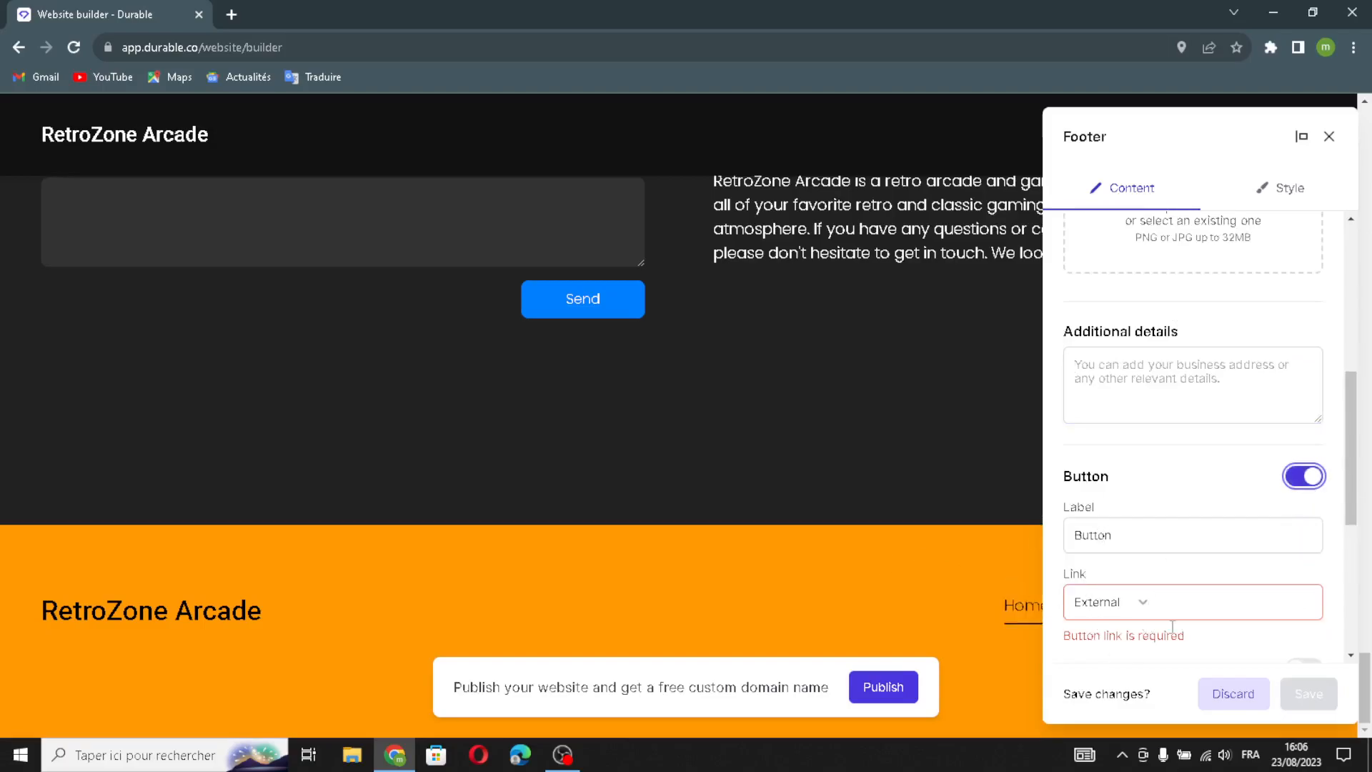
# Examine the footer's button link and social link settings and the dialog for adding a channel, without adding one.
pyautogui.scroll(-2, 1193, 602)
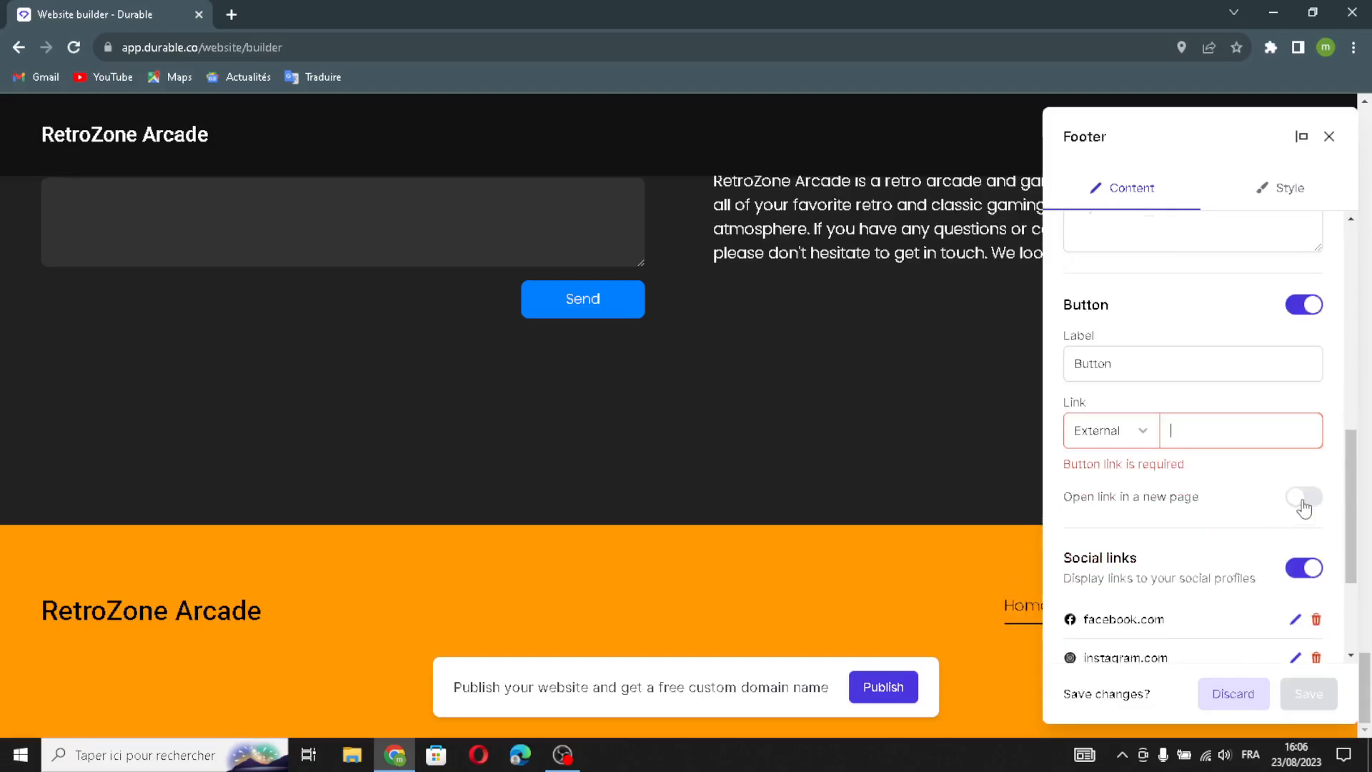
pyautogui.scroll(-1, 1256, 565)
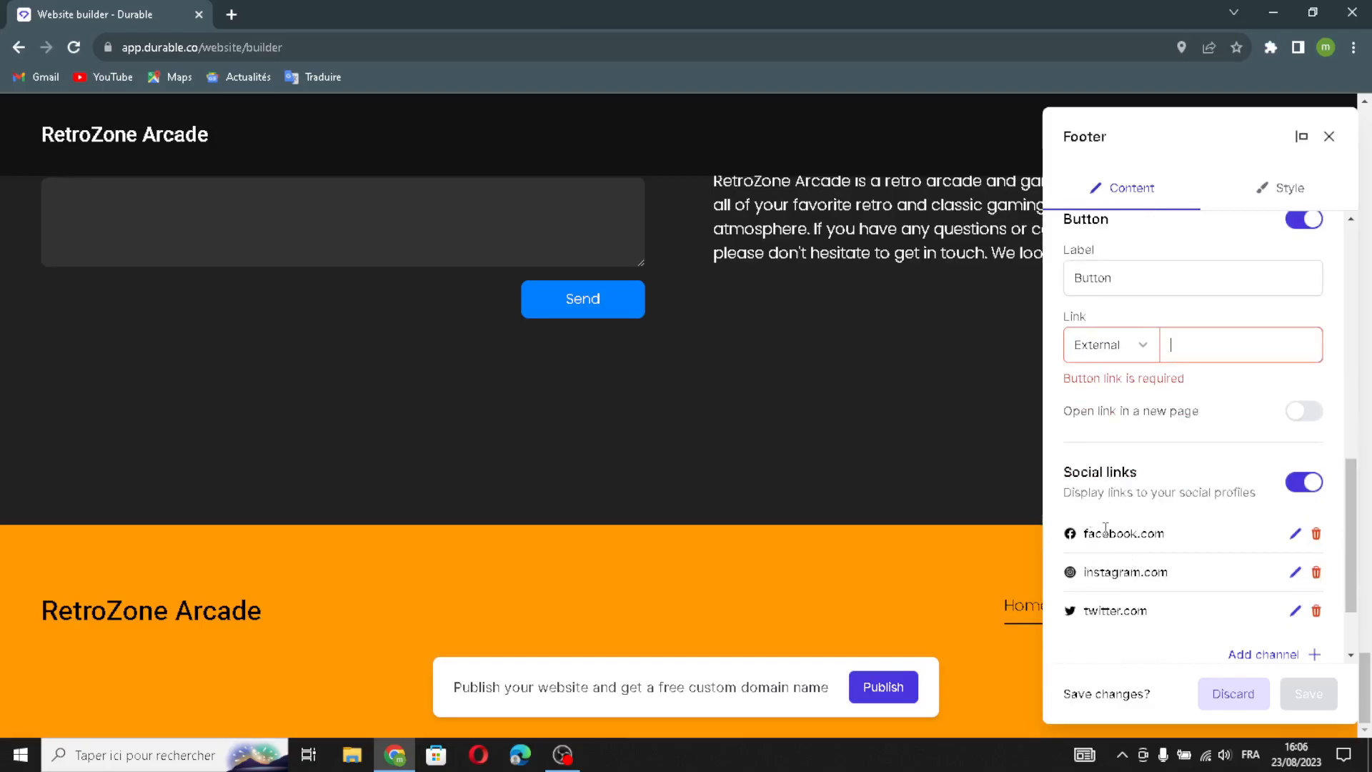
pyautogui.scroll(-1, 1105, 528)
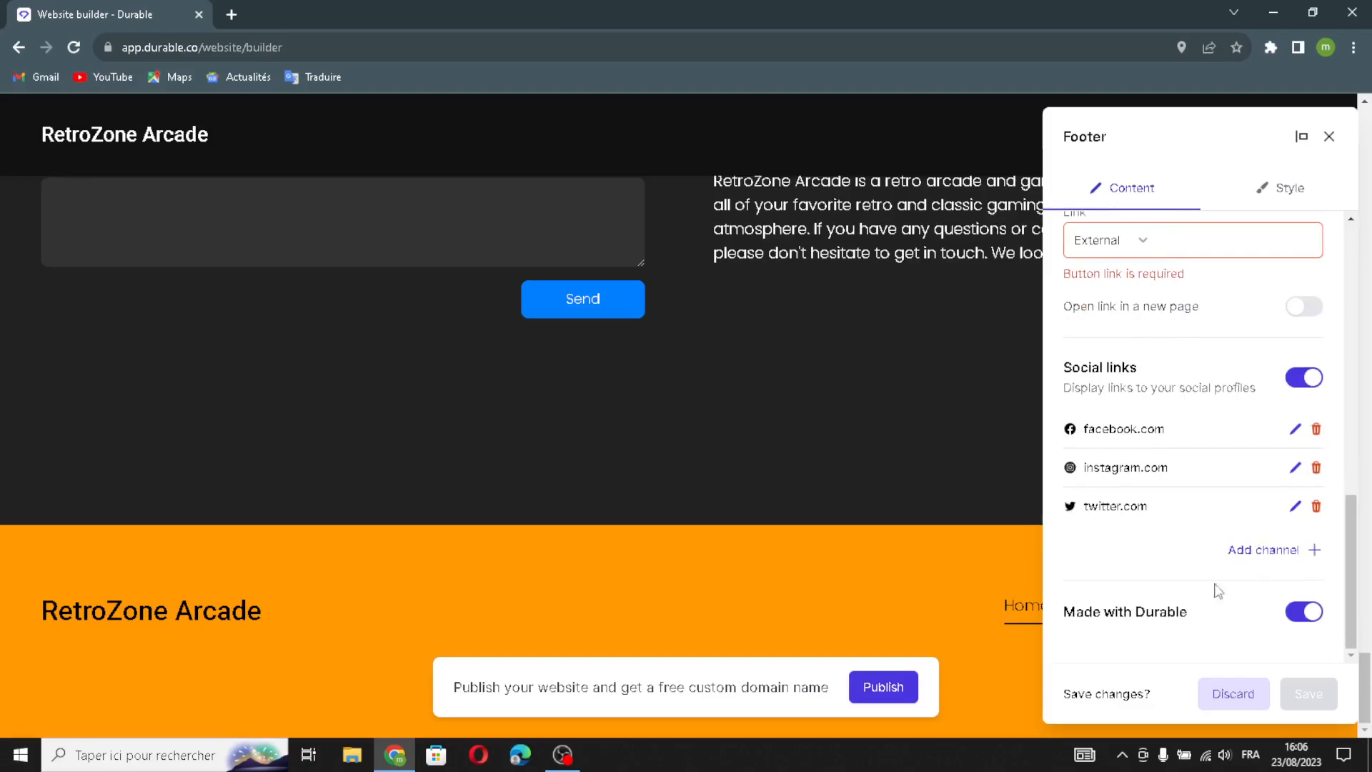
pyautogui.click(1259, 549)
pyautogui.click(846, 294)
# Review the footer's type, social icon, spacing and background styles, and close the footer editor, applying the unsaved changes.
pyautogui.click(1264, 194)
pyautogui.scroll(3, 1173, 420)
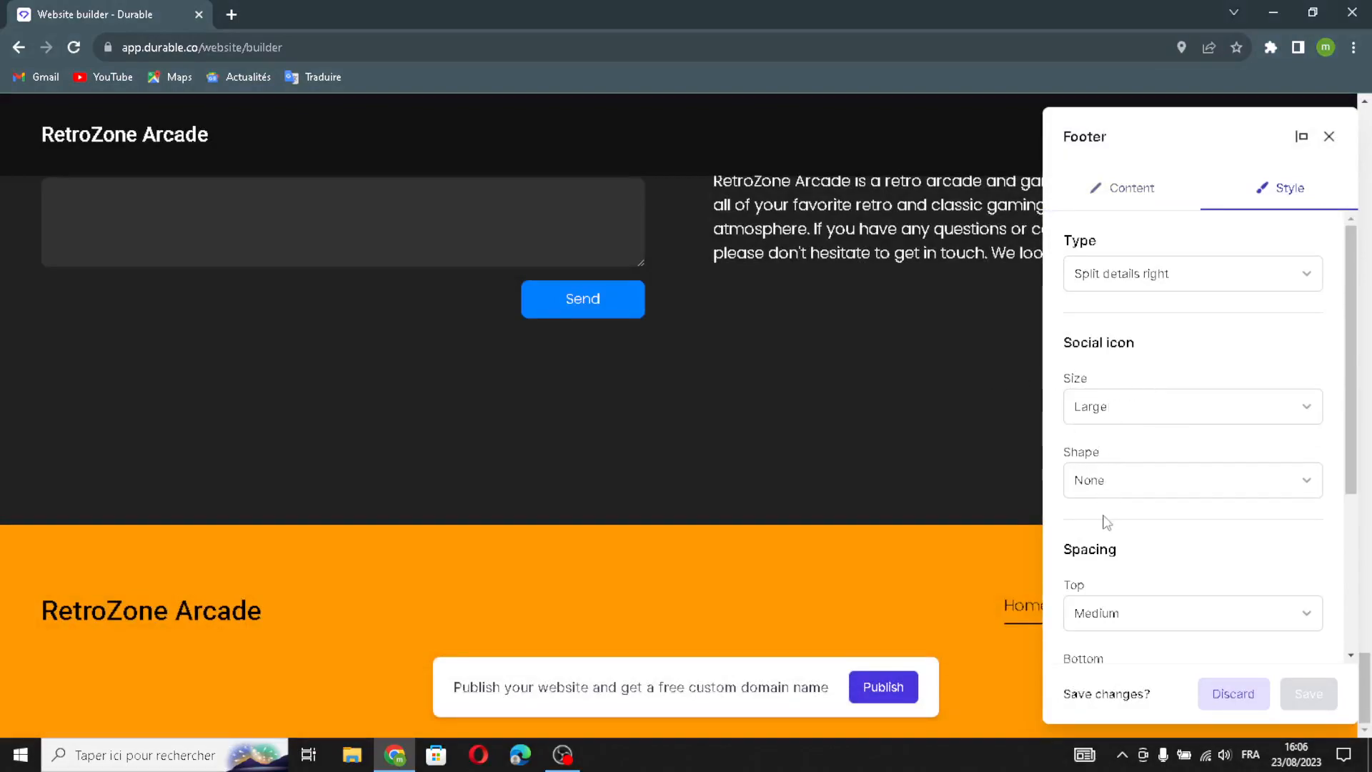
pyautogui.scroll(-4, 1107, 521)
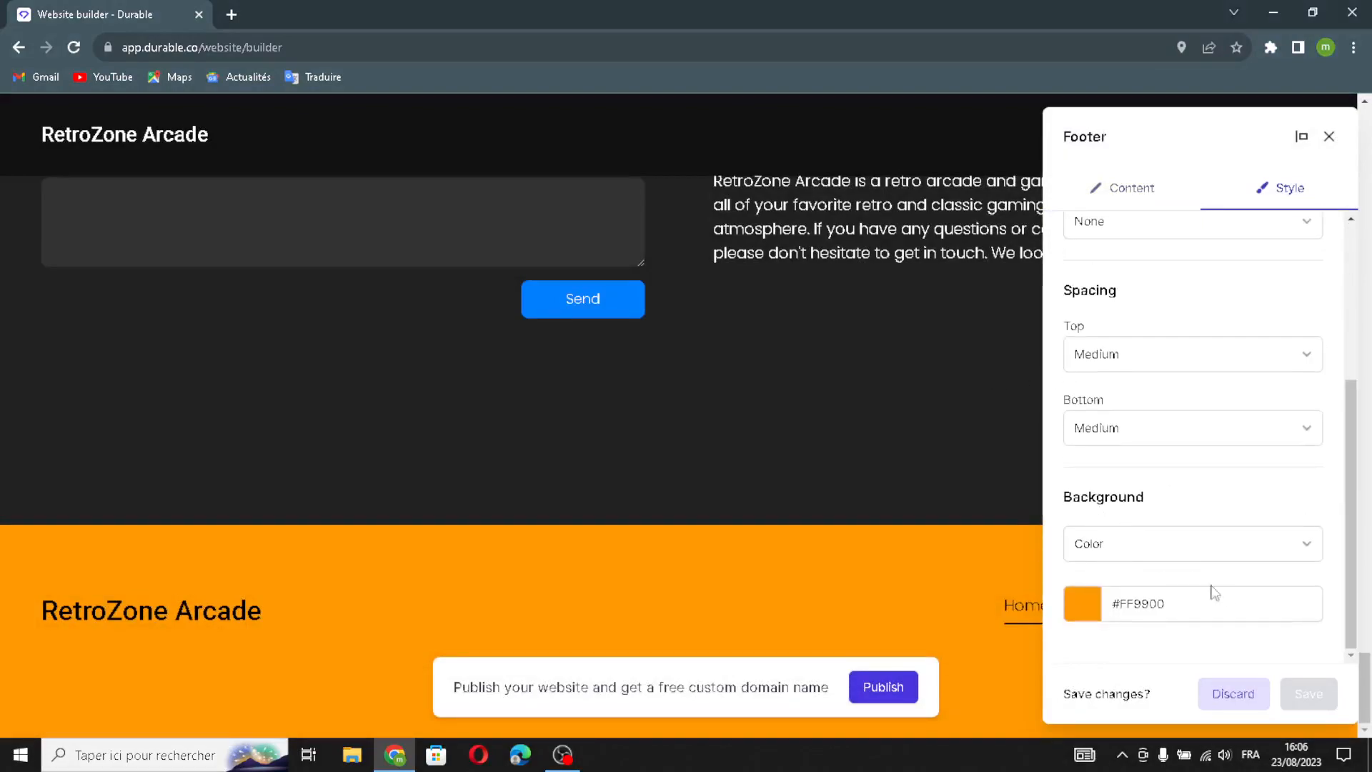
pyautogui.click(1329, 136)
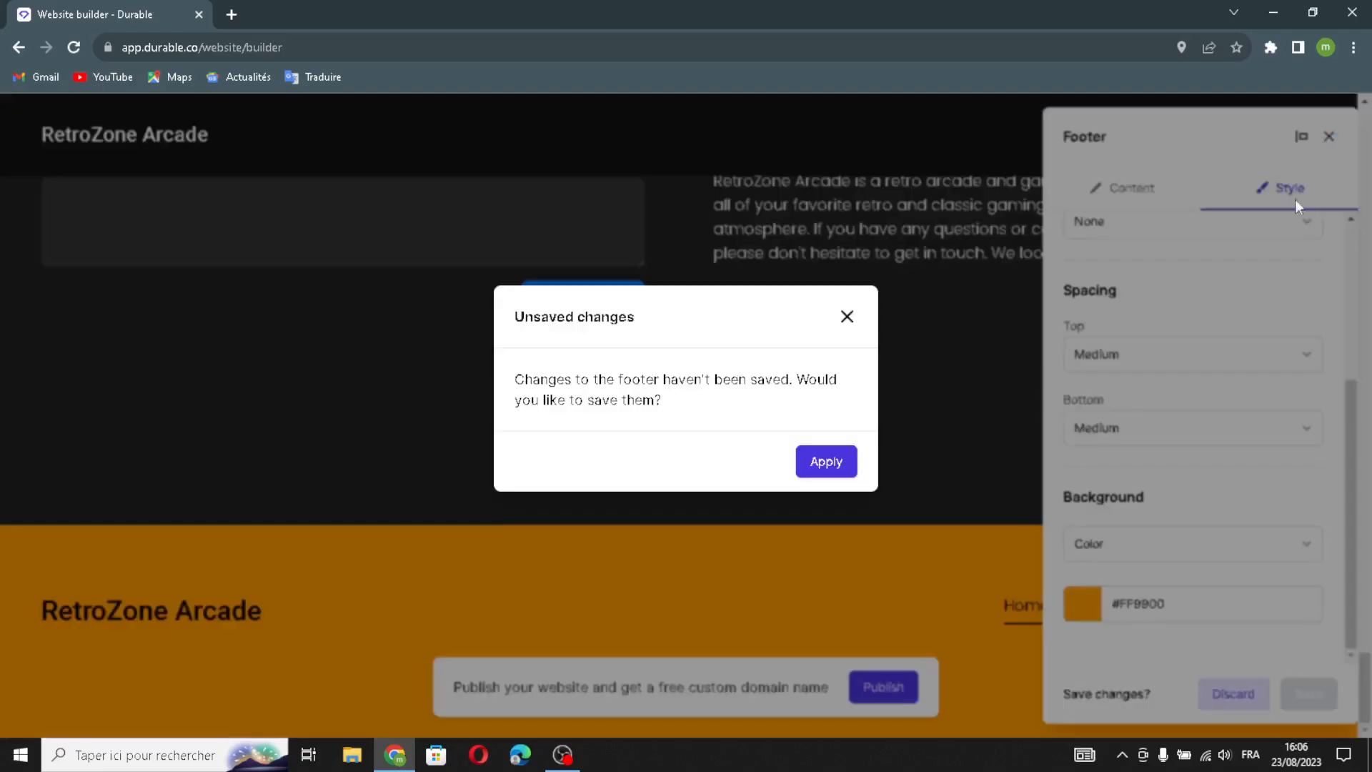
pyautogui.click(822, 471)
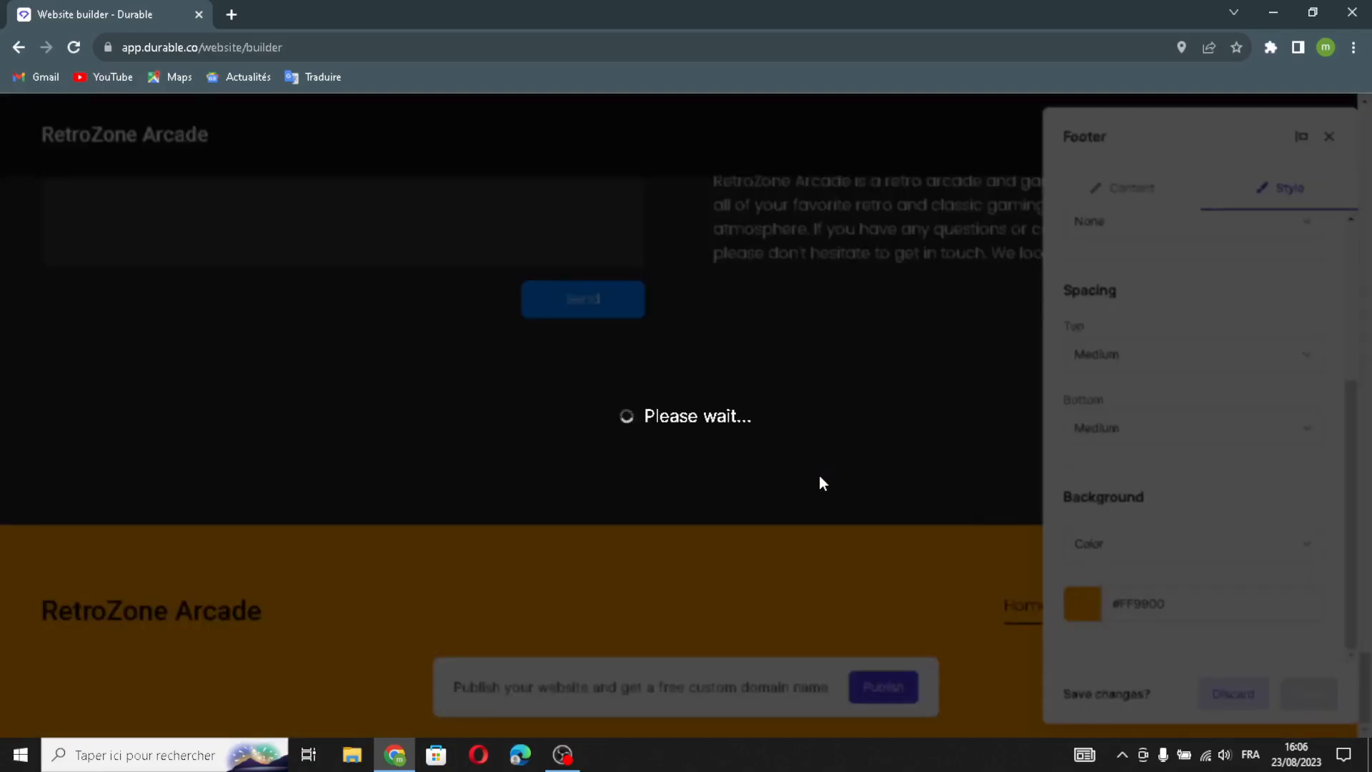
# Examine the contact form section's regenerate options and its removal confirmation, dismissing both without changing the section.
pyautogui.scroll(3, 818, 506)
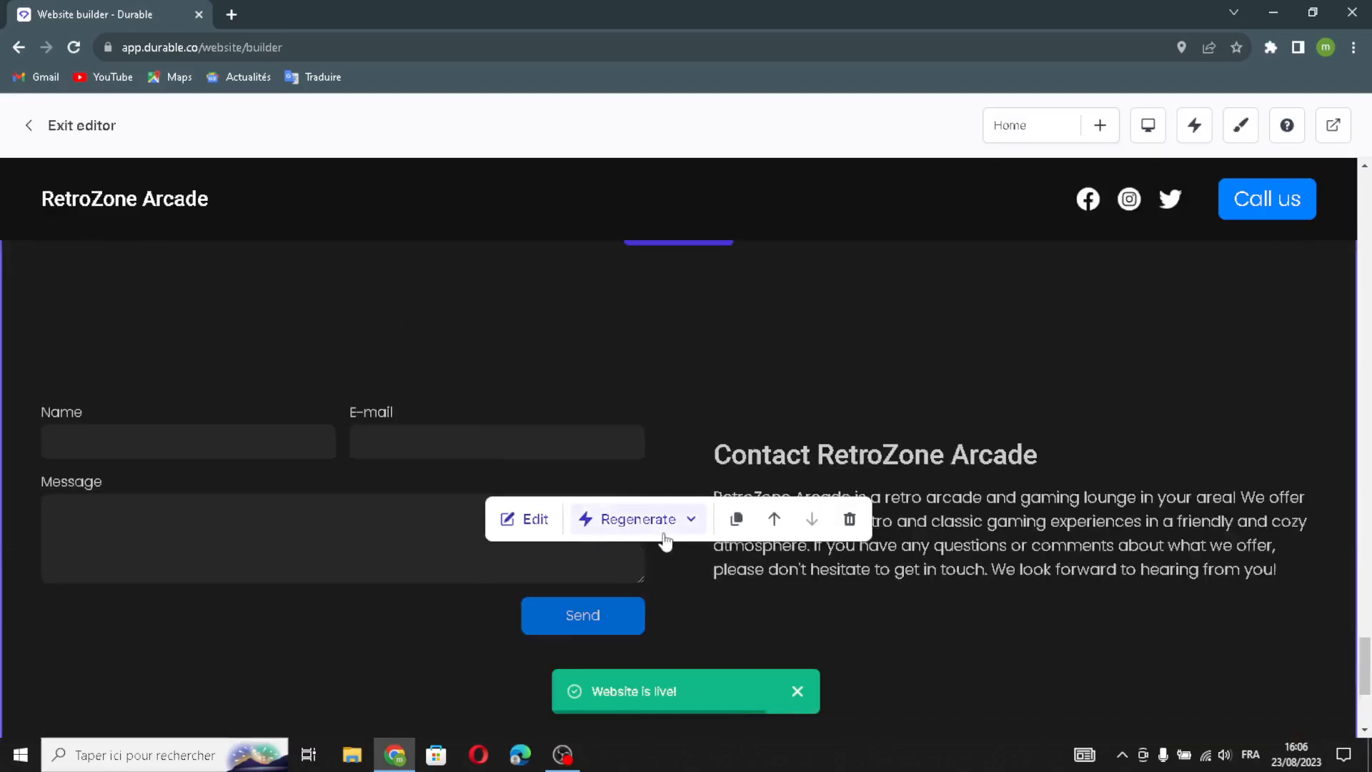
pyautogui.click(643, 520)
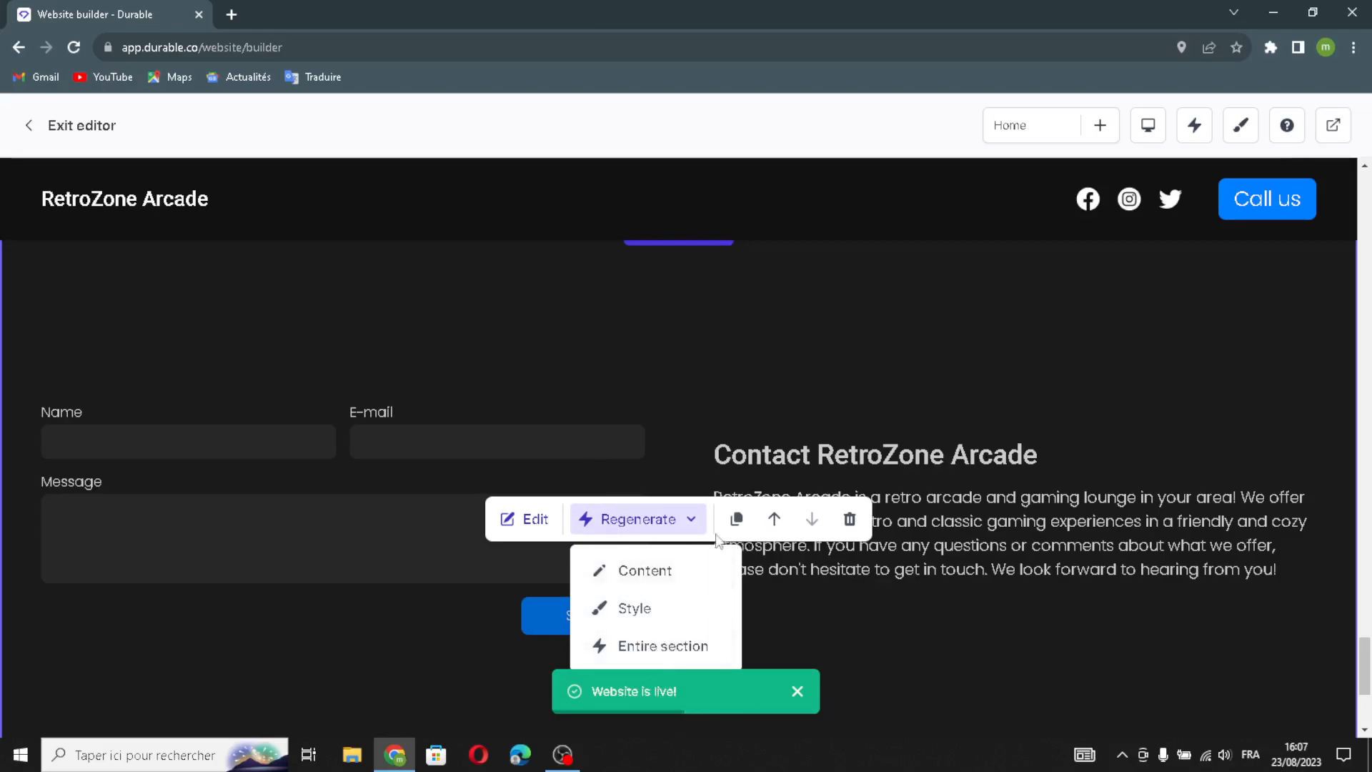
pyautogui.click(808, 604)
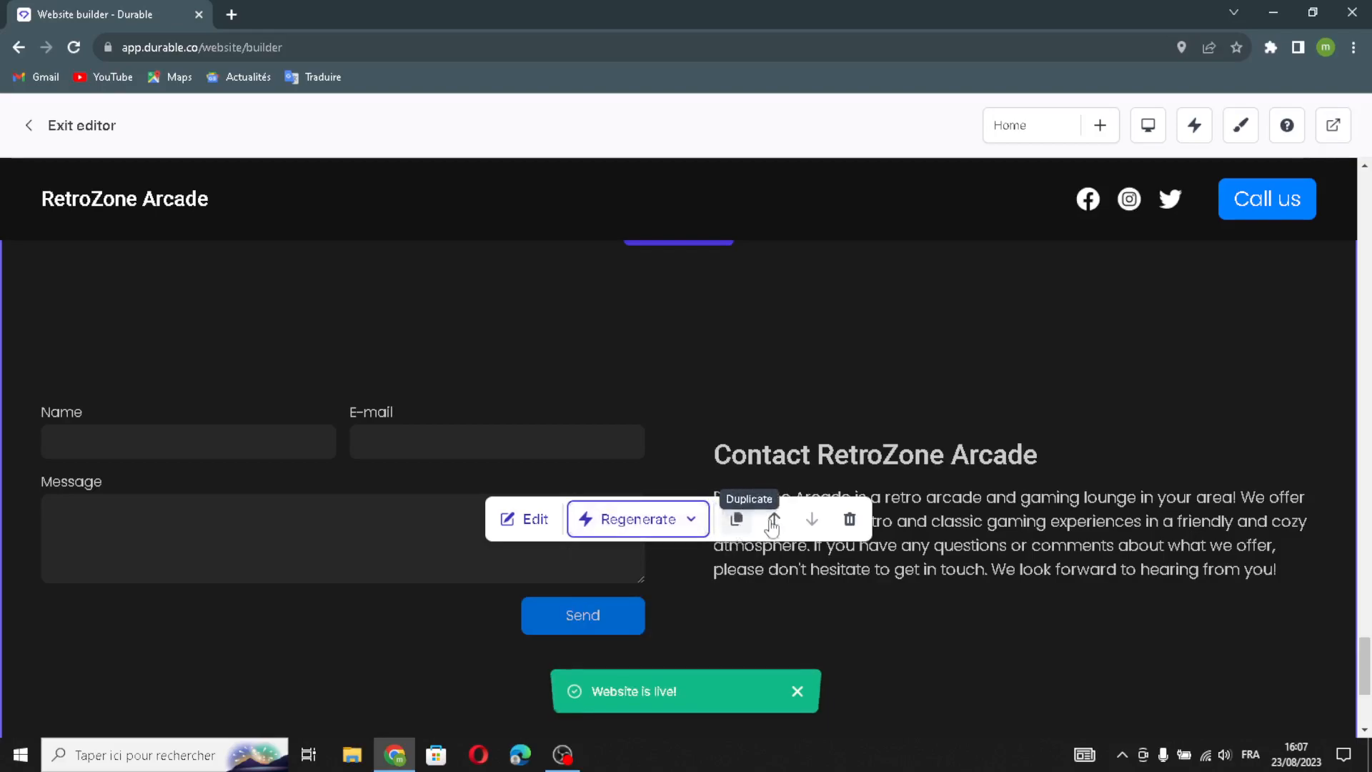
pyautogui.click(850, 519)
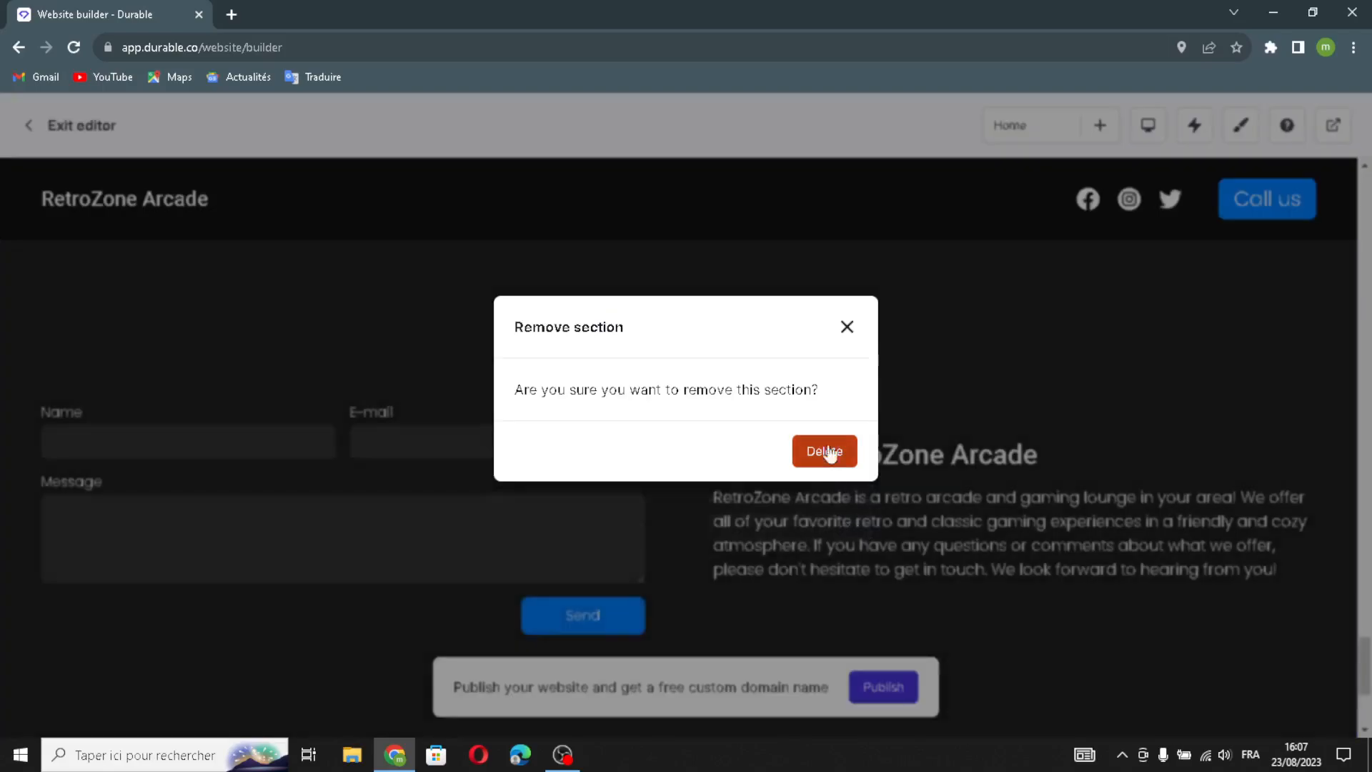
pyautogui.click(846, 324)
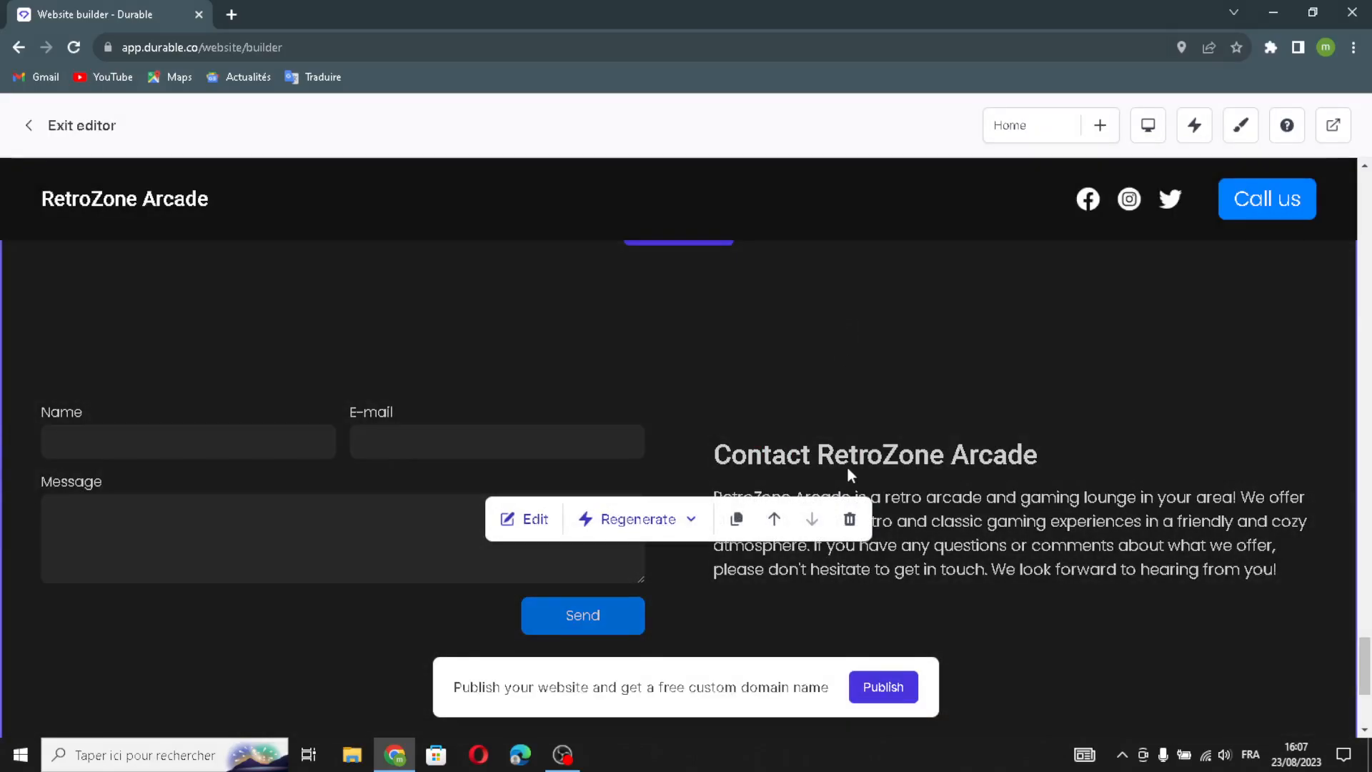
pyautogui.scroll(-2, 929, 547)
pyautogui.scroll(3, 921, 554)
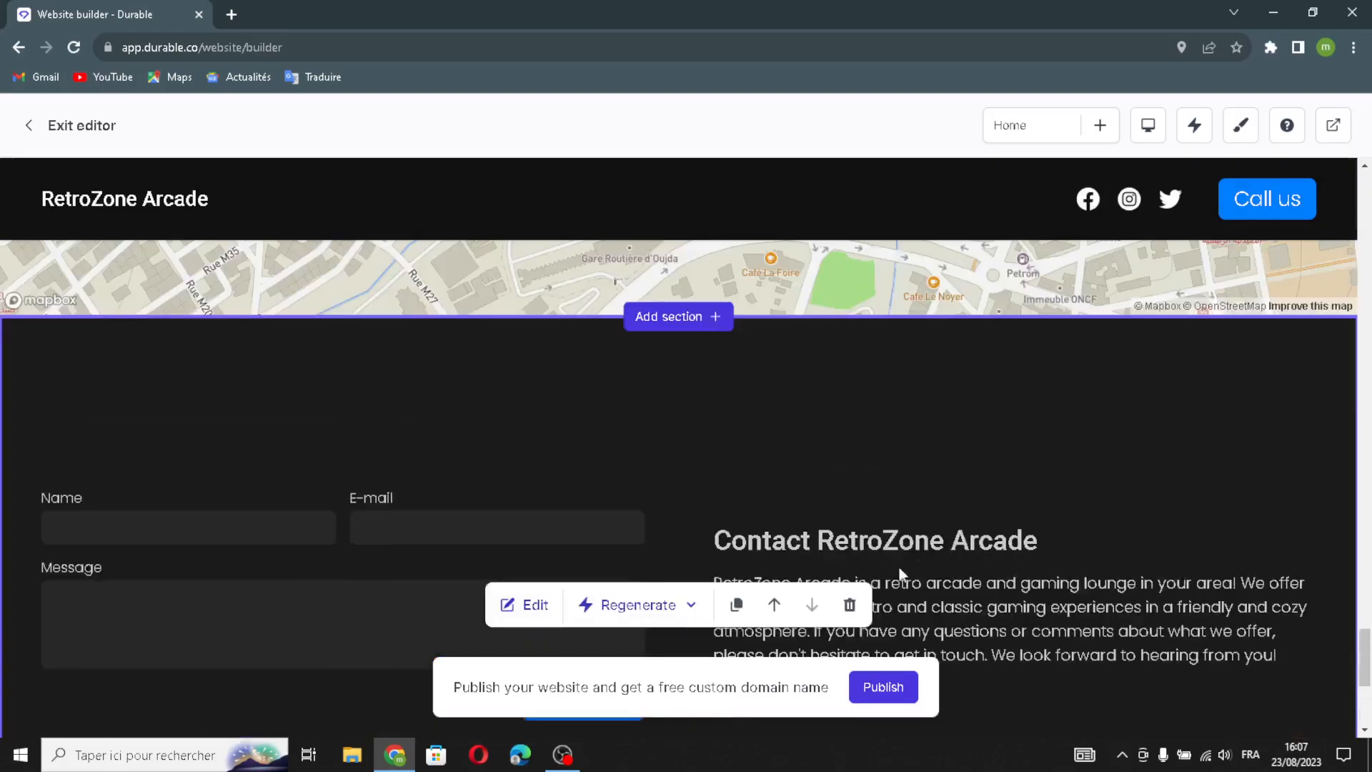
pyautogui.scroll(-1, 906, 564)
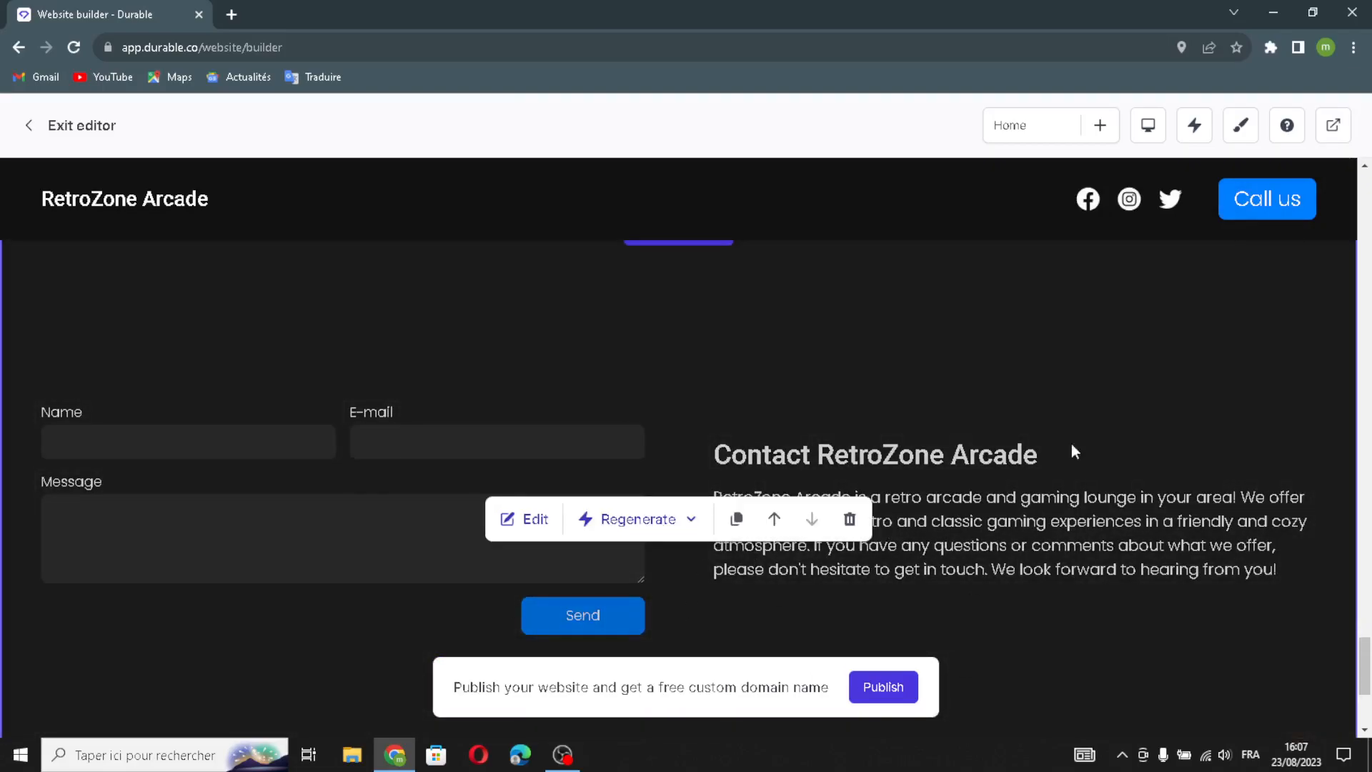